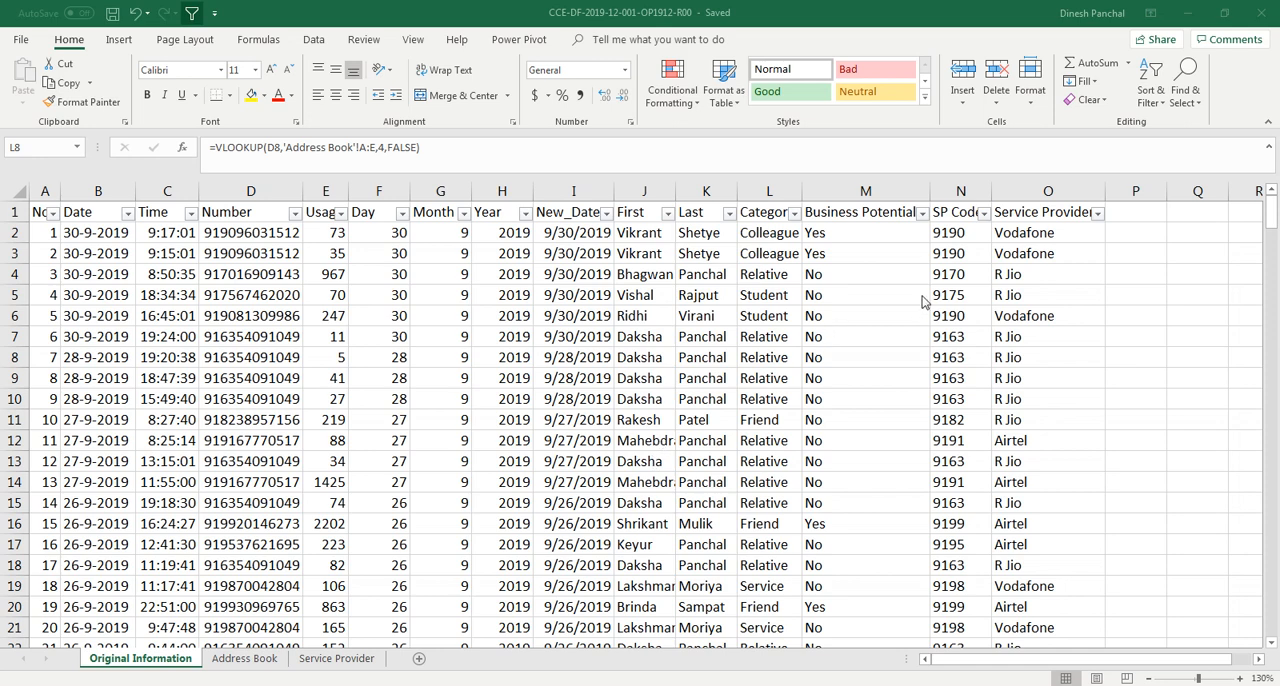
left_click(714, 337)
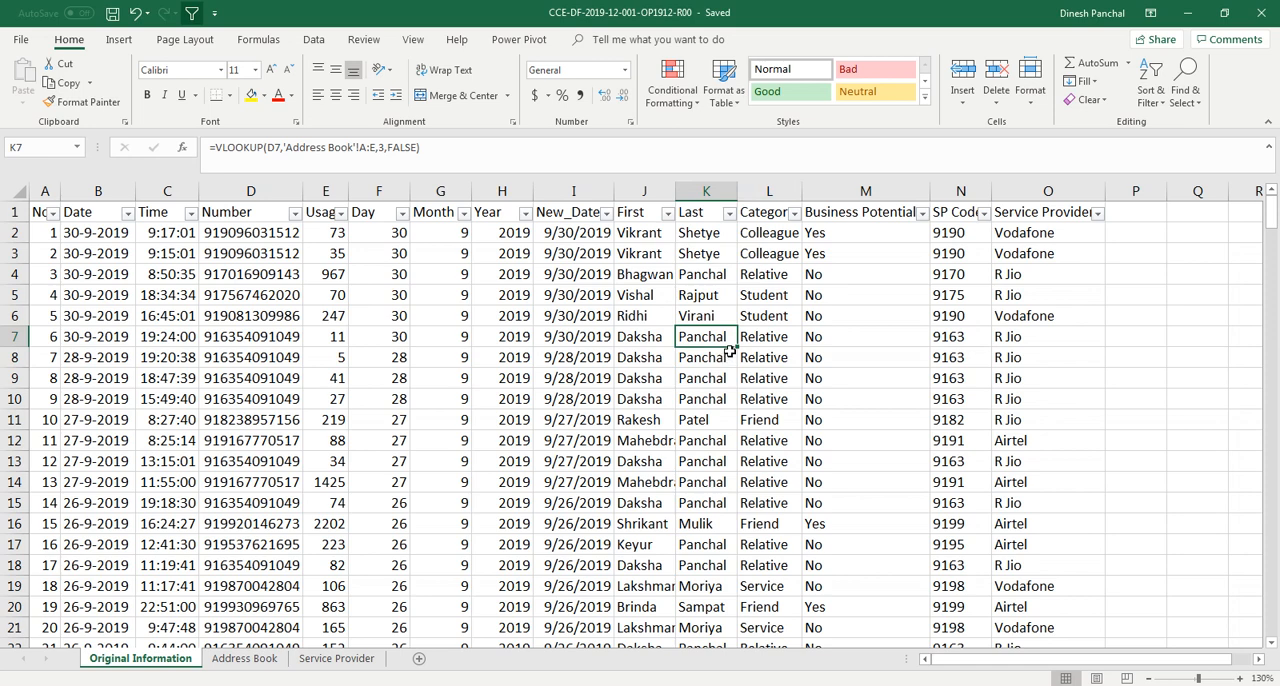
key("Up")
key("Up")
key("Up")
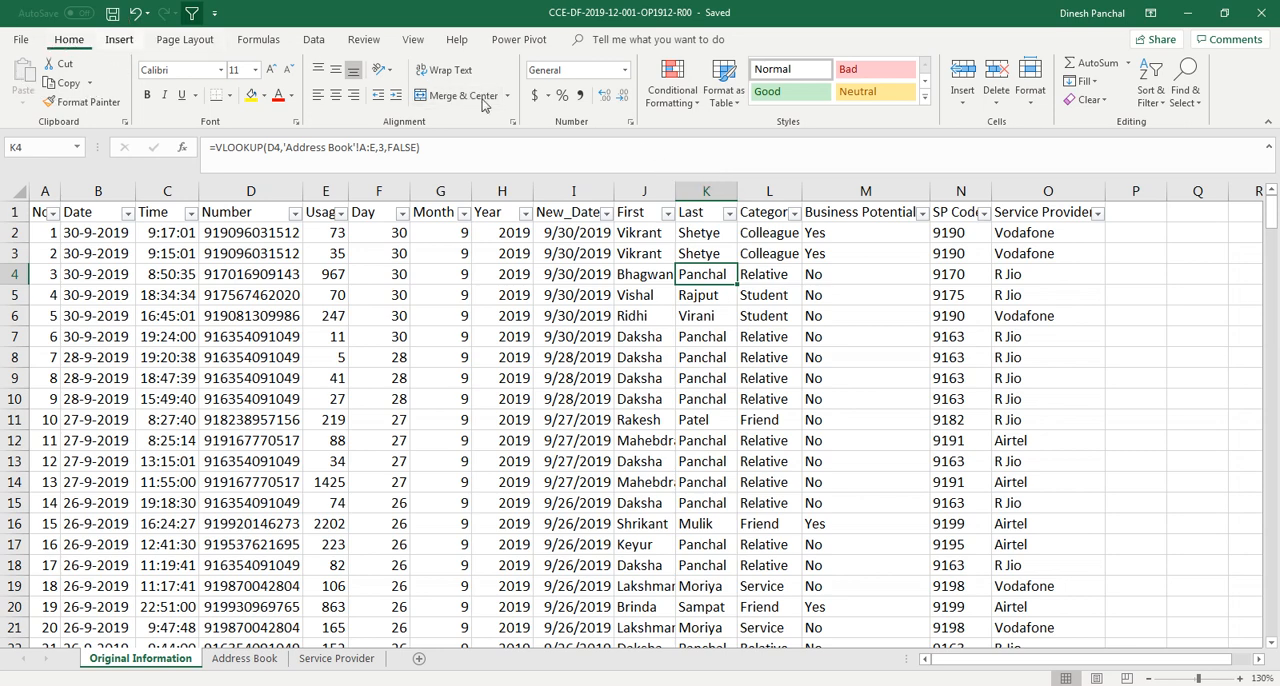
left_click(675, 95)
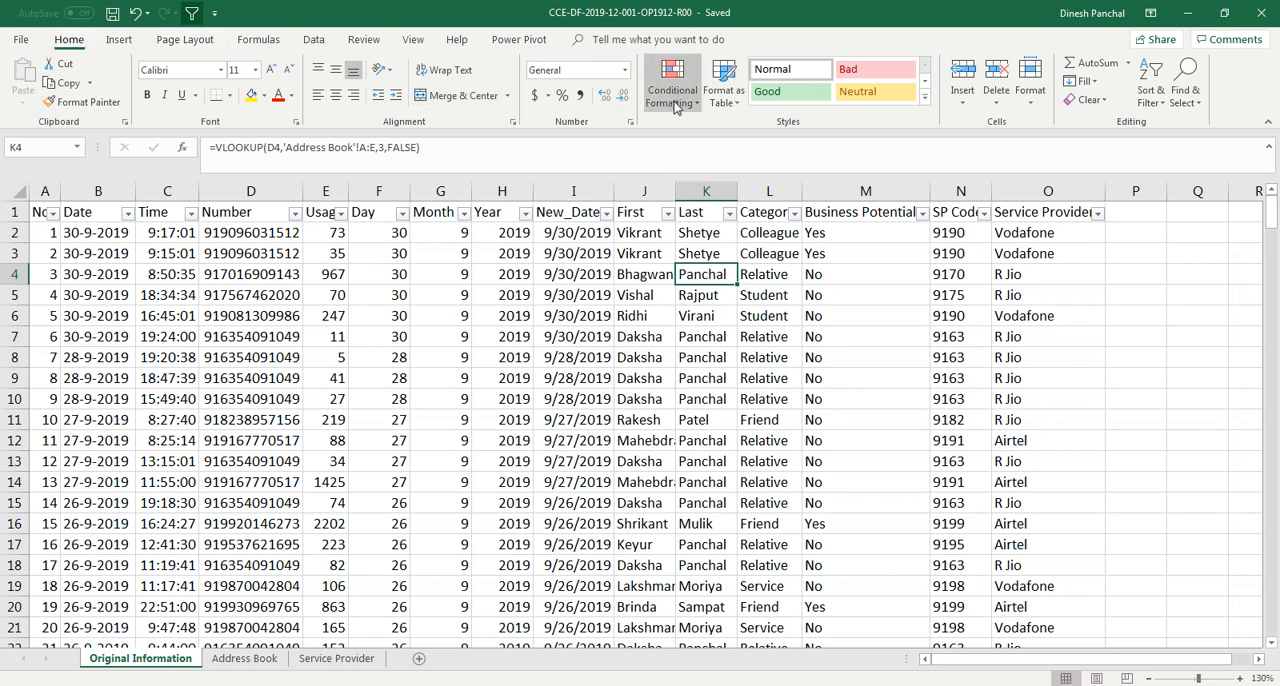
Highlight cells in the Business Potential column containing "yes" with Light Red Fill with Dark Red Text
left_click(866, 192)
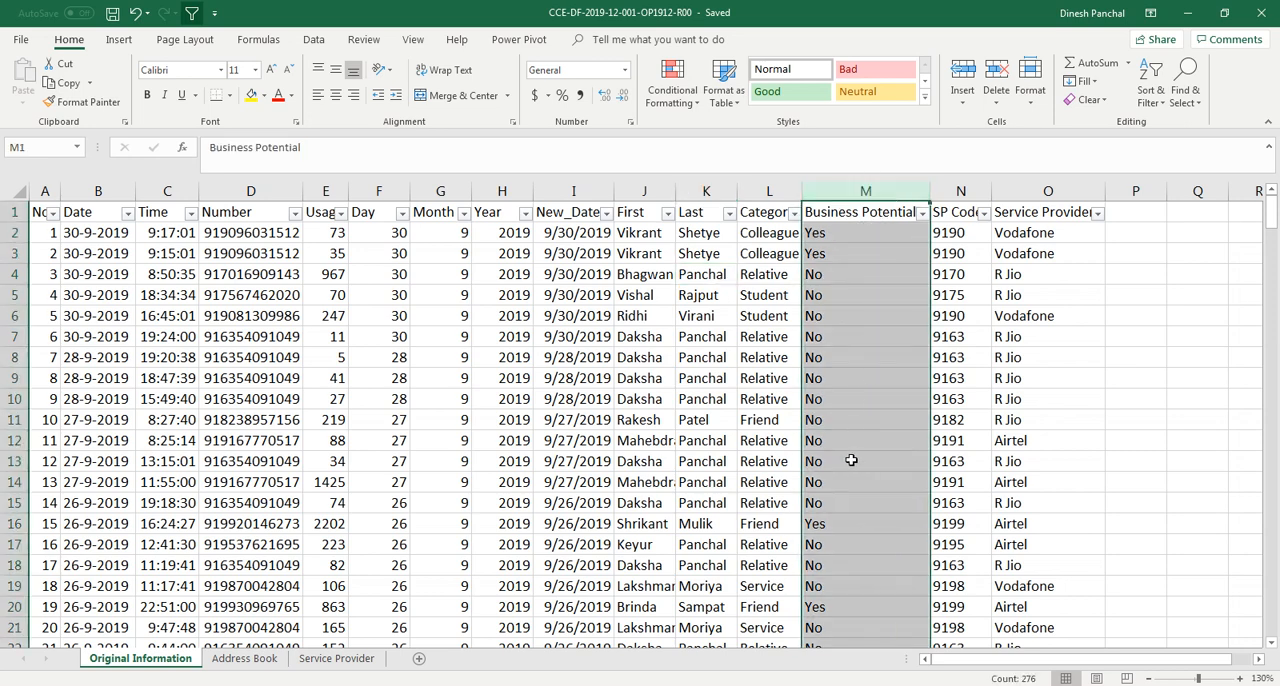
left_click(680, 96)
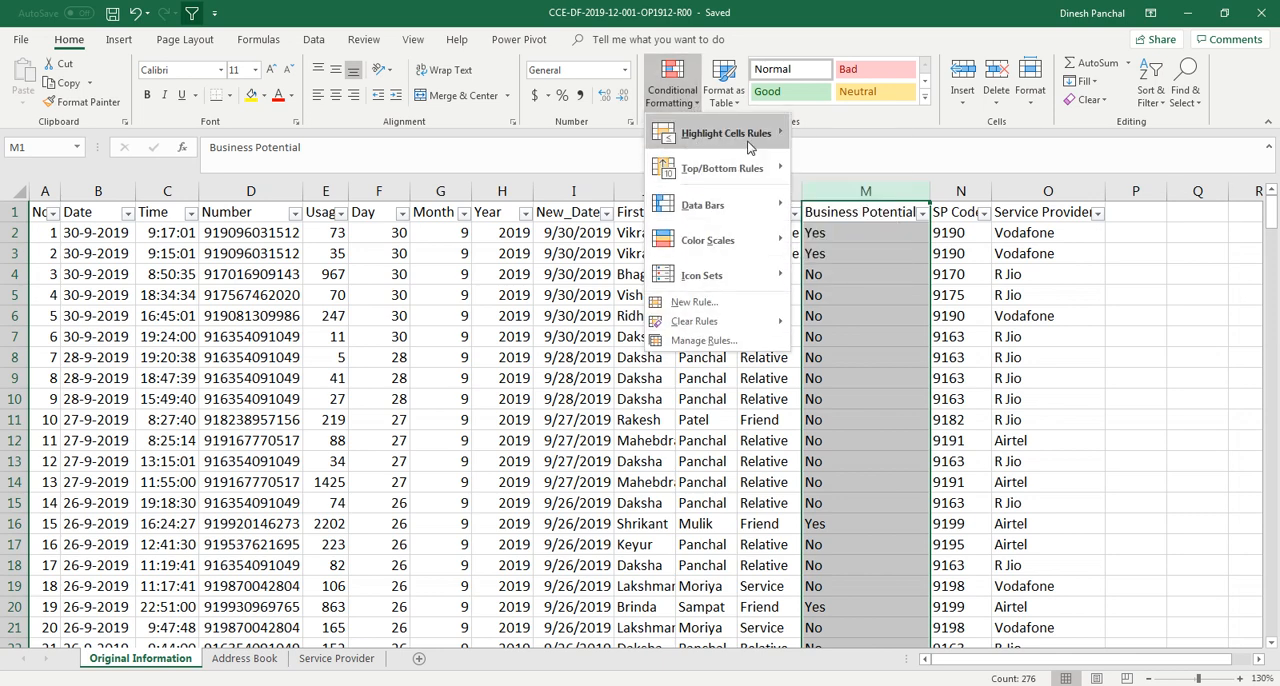
mouse_move(752, 145)
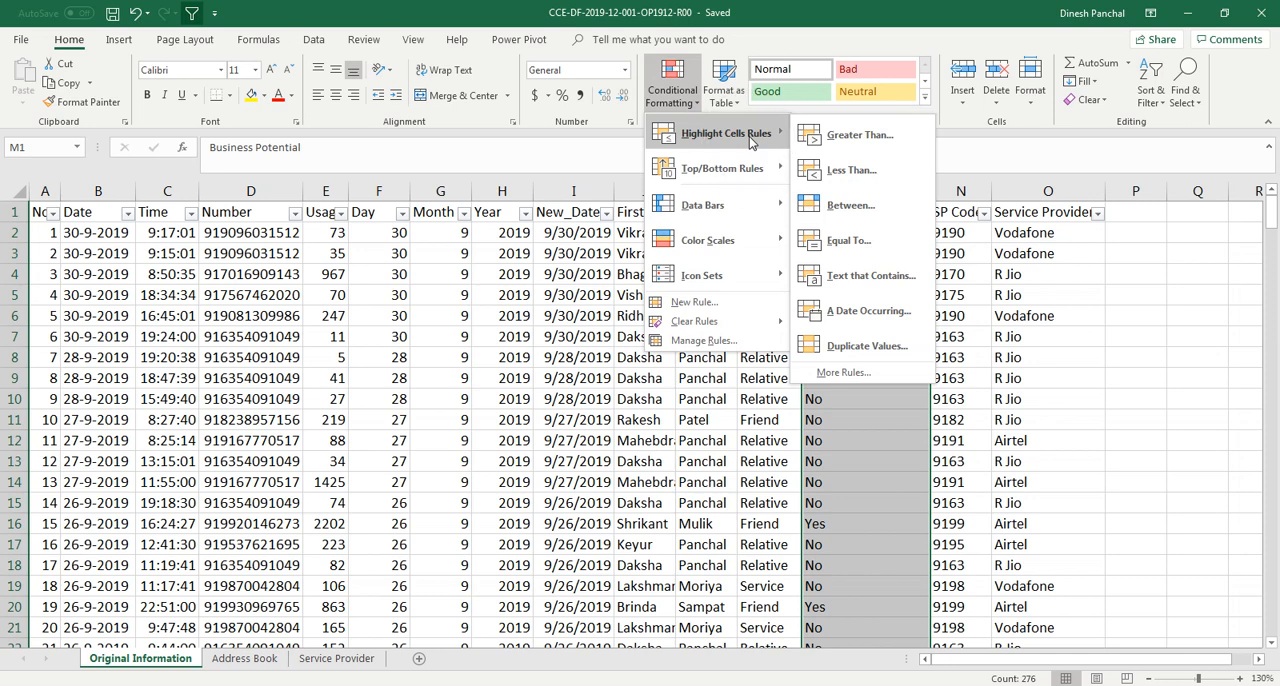
left_click(852, 285)
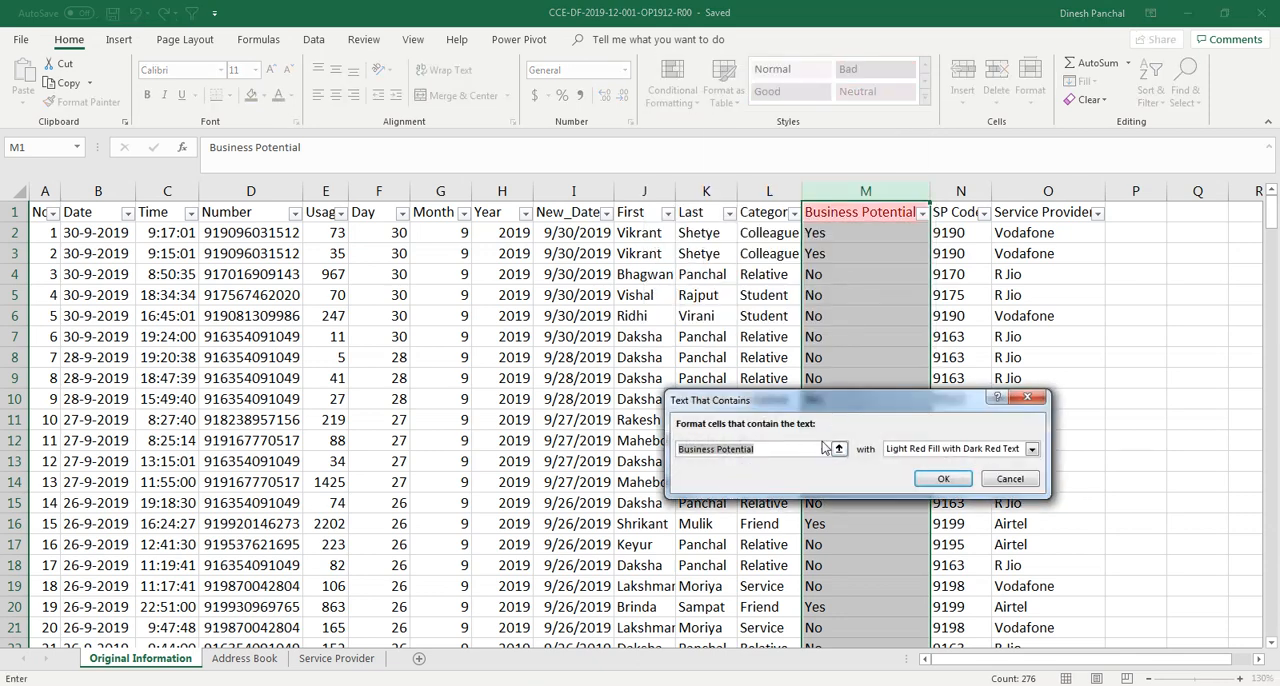
type("yes")
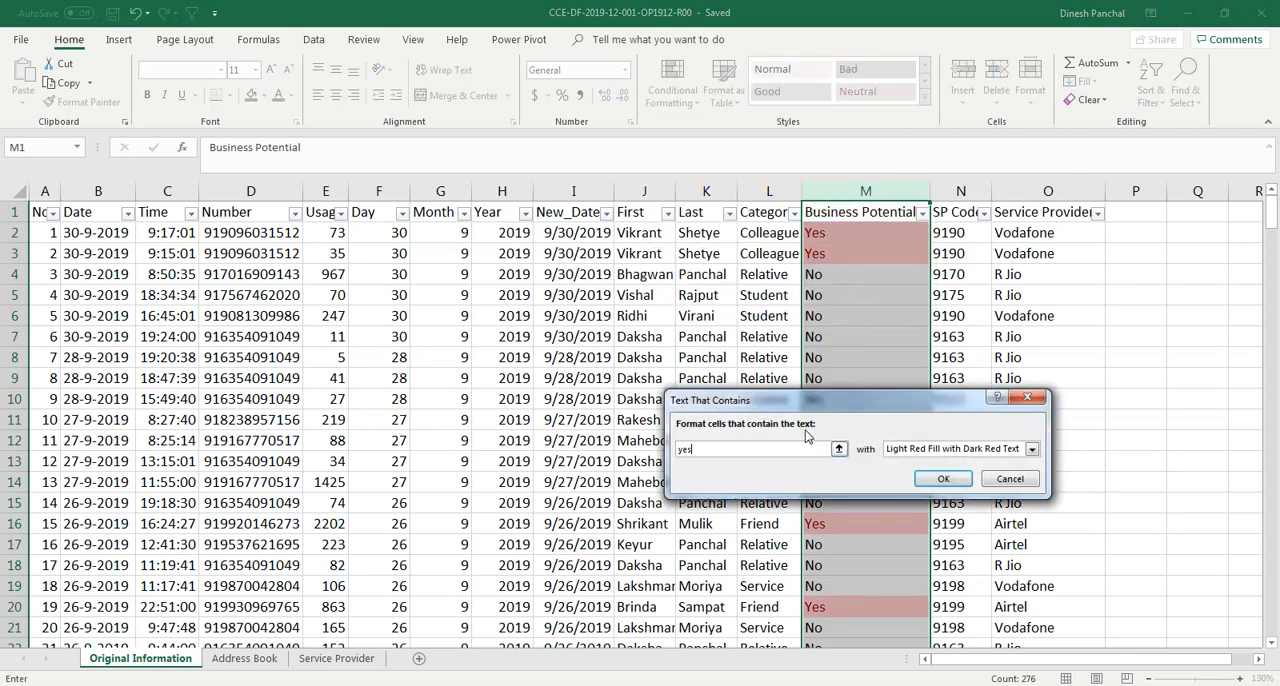
left_click_drag(831, 404, 510, 365)
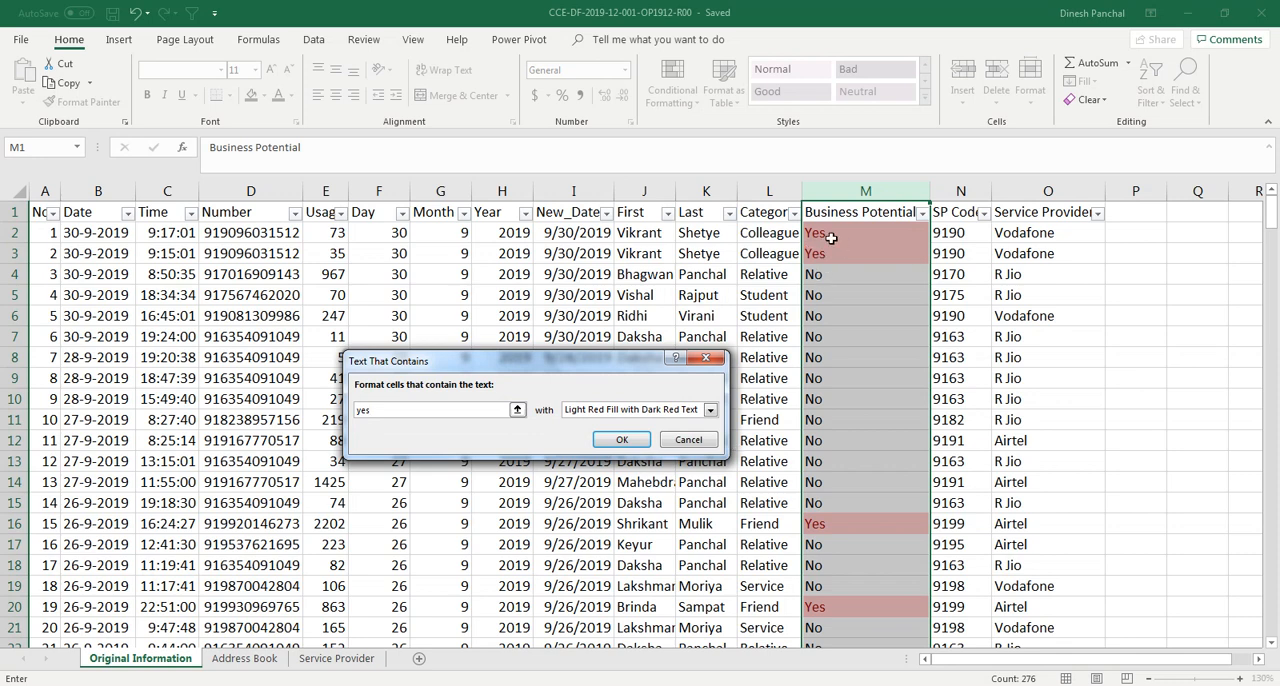
left_click(710, 410)
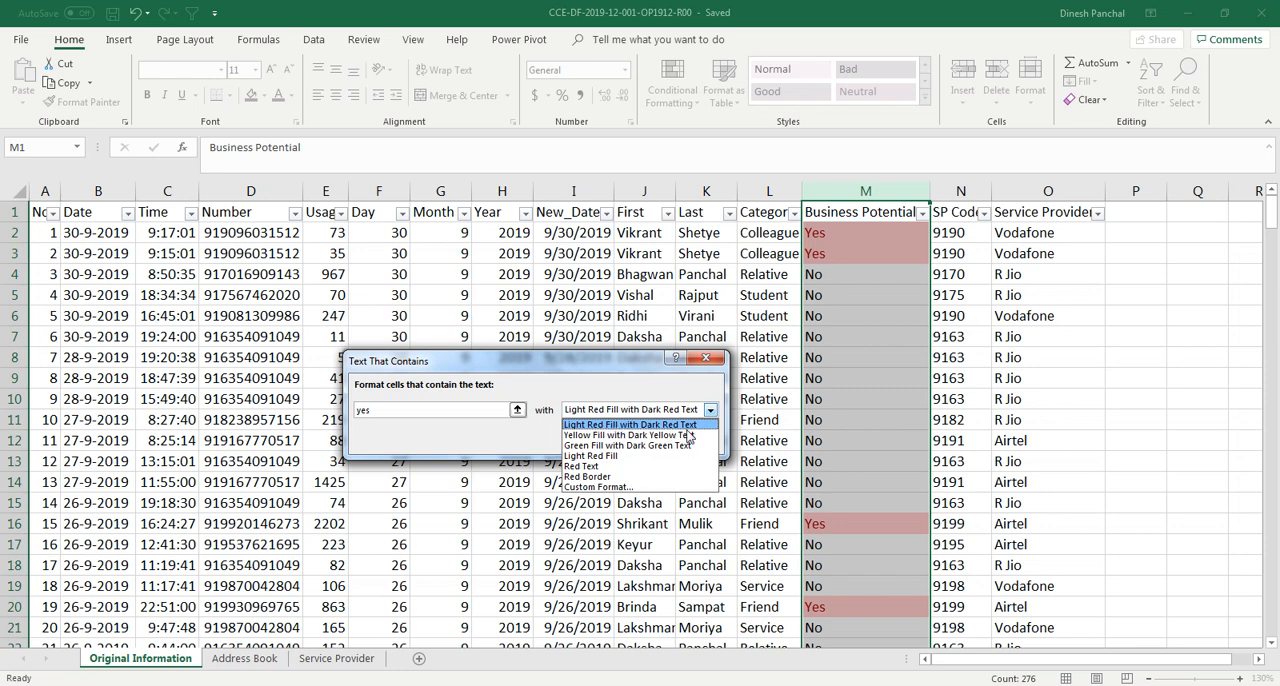
left_click(597, 428)
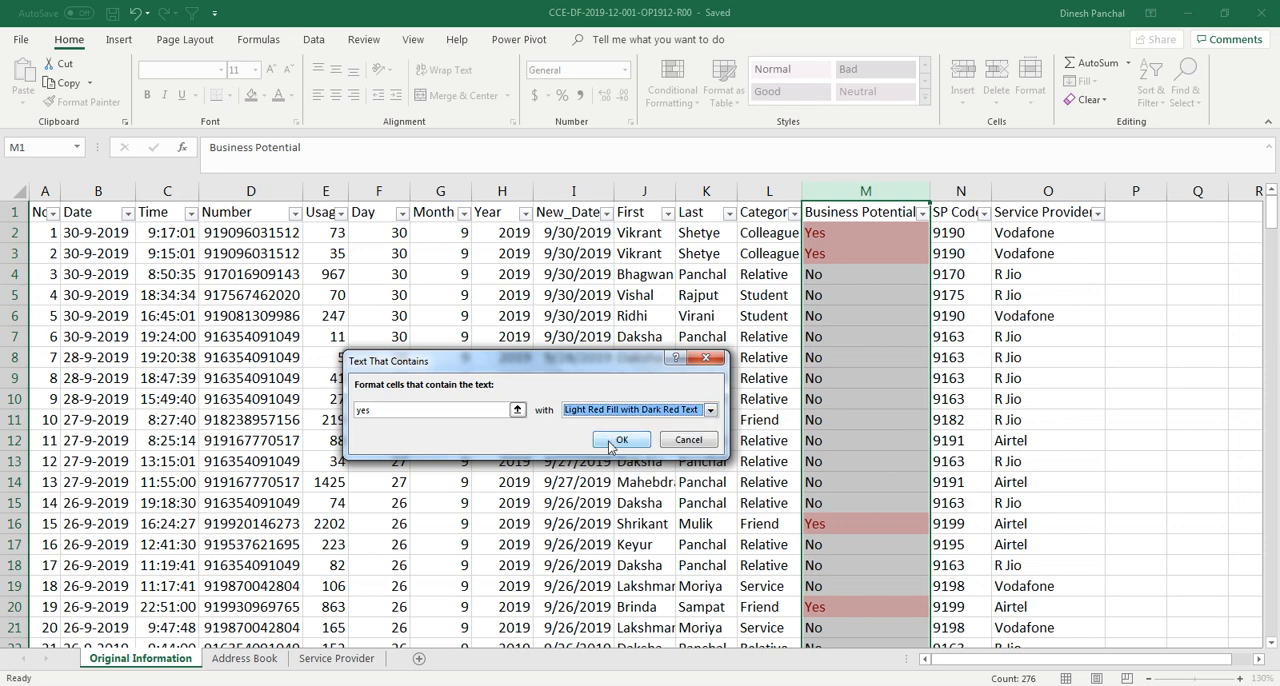
left_click(617, 446)
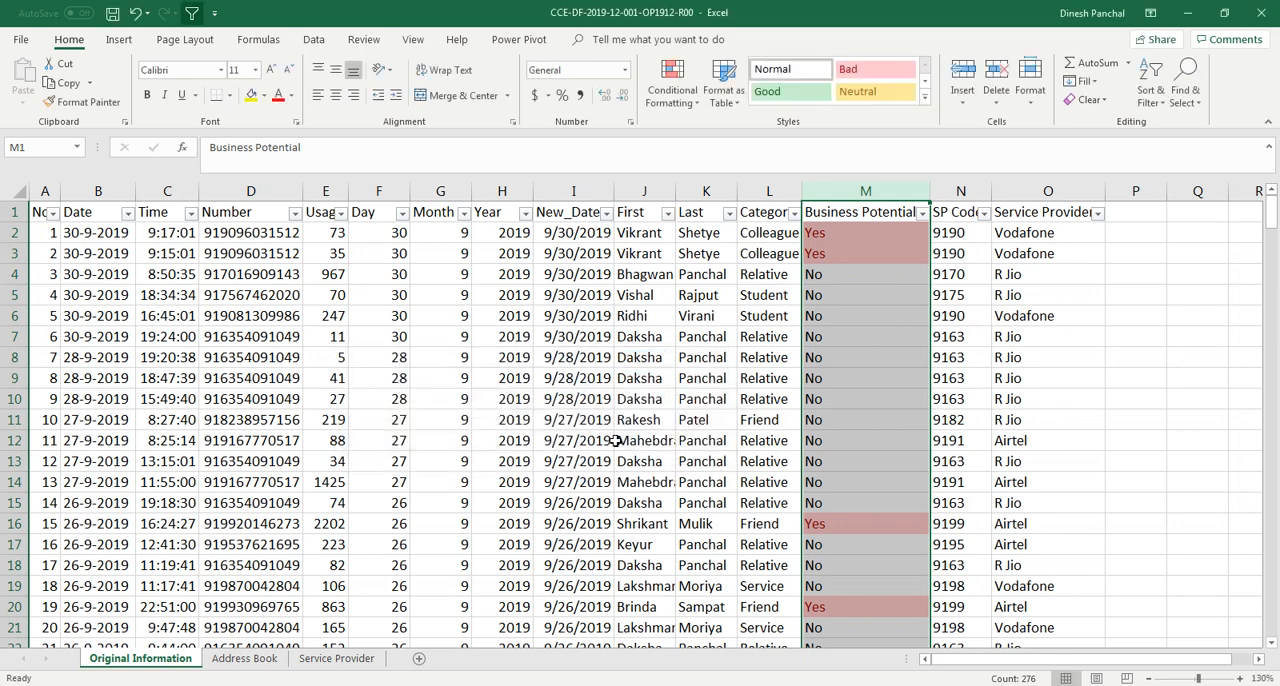
Page through the sheet to review the highlighted cells in the Business Potential column
left_click(811, 342)
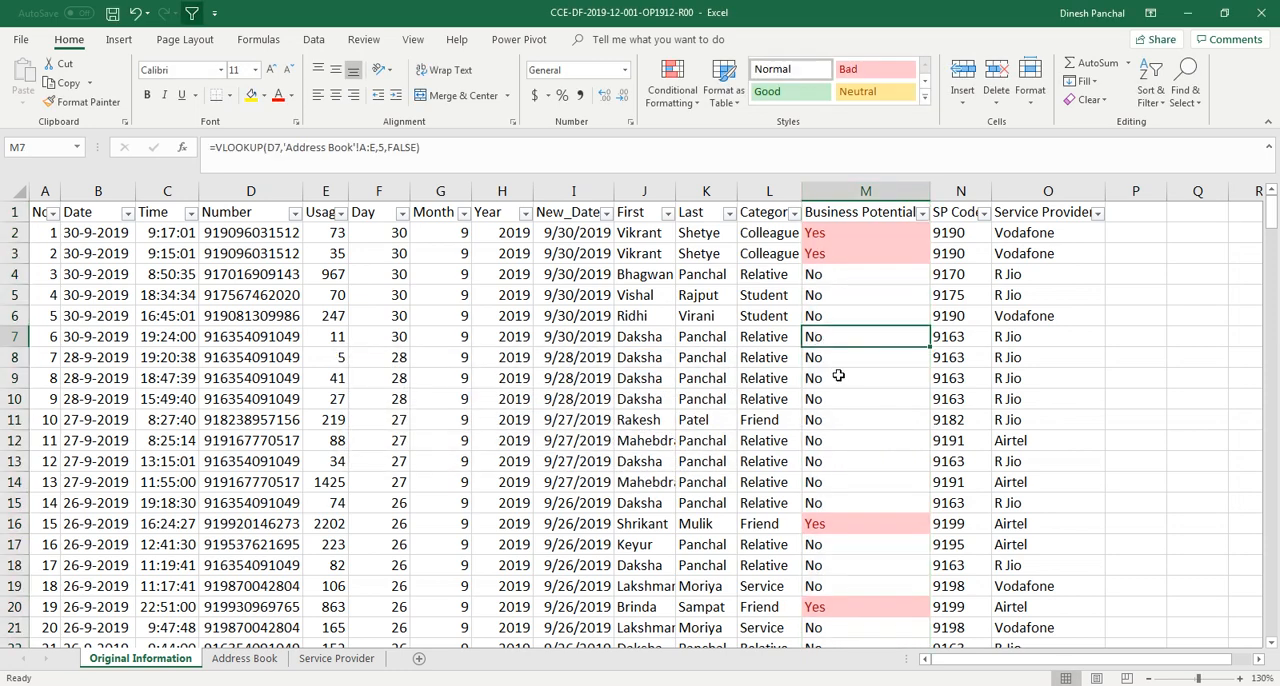
scroll(836, 374, "down", 2)
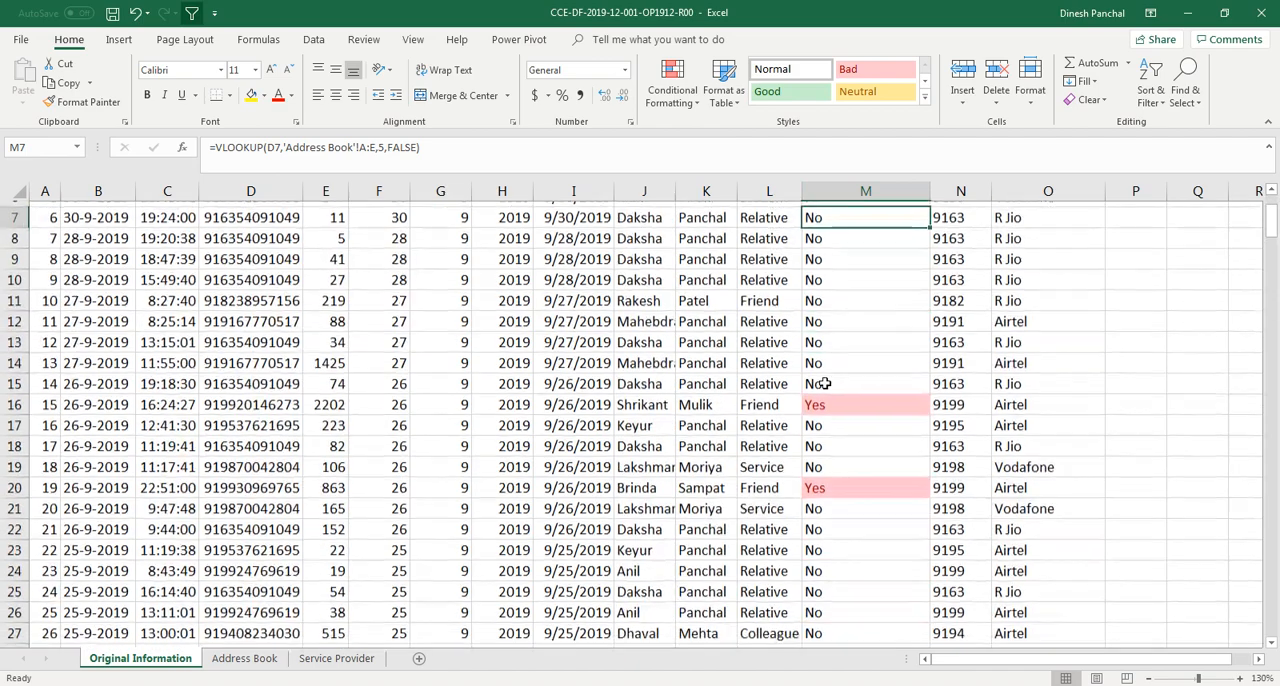
scroll(822, 380, "up", 2)
key("Page_Down")
key("Page_Down")
key("Page_Down")
key("Page_Down")
key("Page_Down")
key("Page_Down")
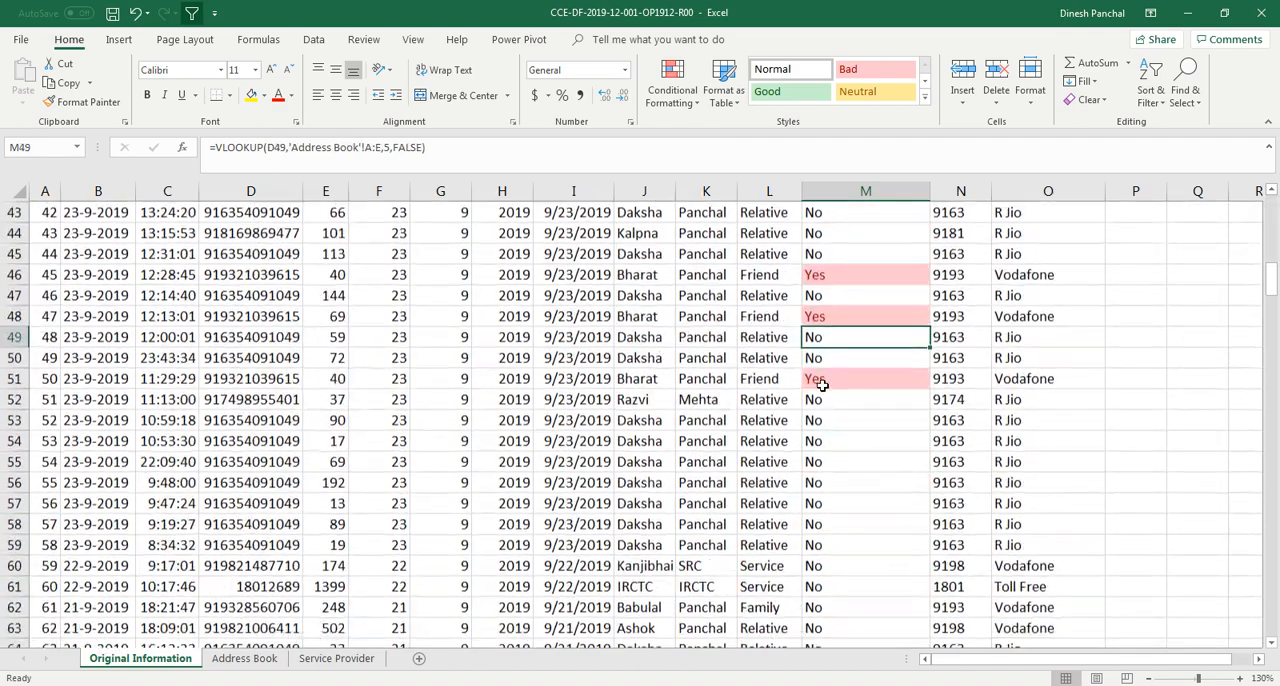
key("Page_Down")
key("Page_Down")
key("Page_Down")
key("Page_Down")
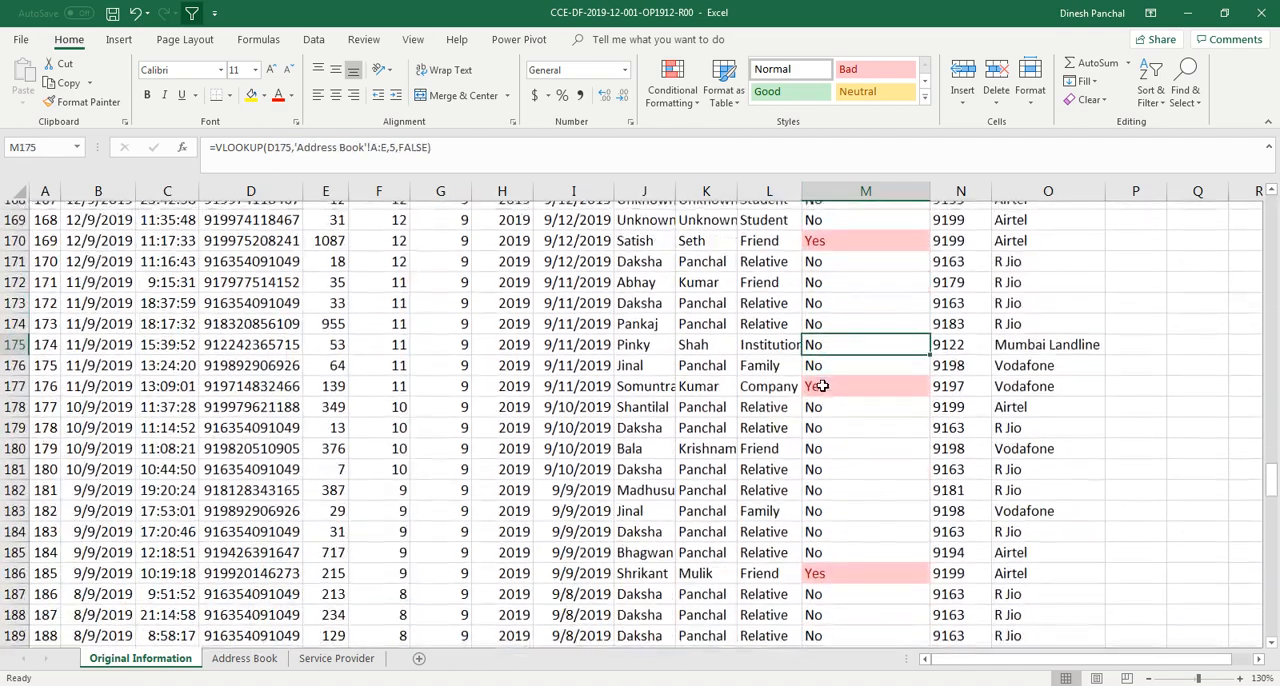
key("Page_Down")
key("Page_Down")
key("Page_Down")
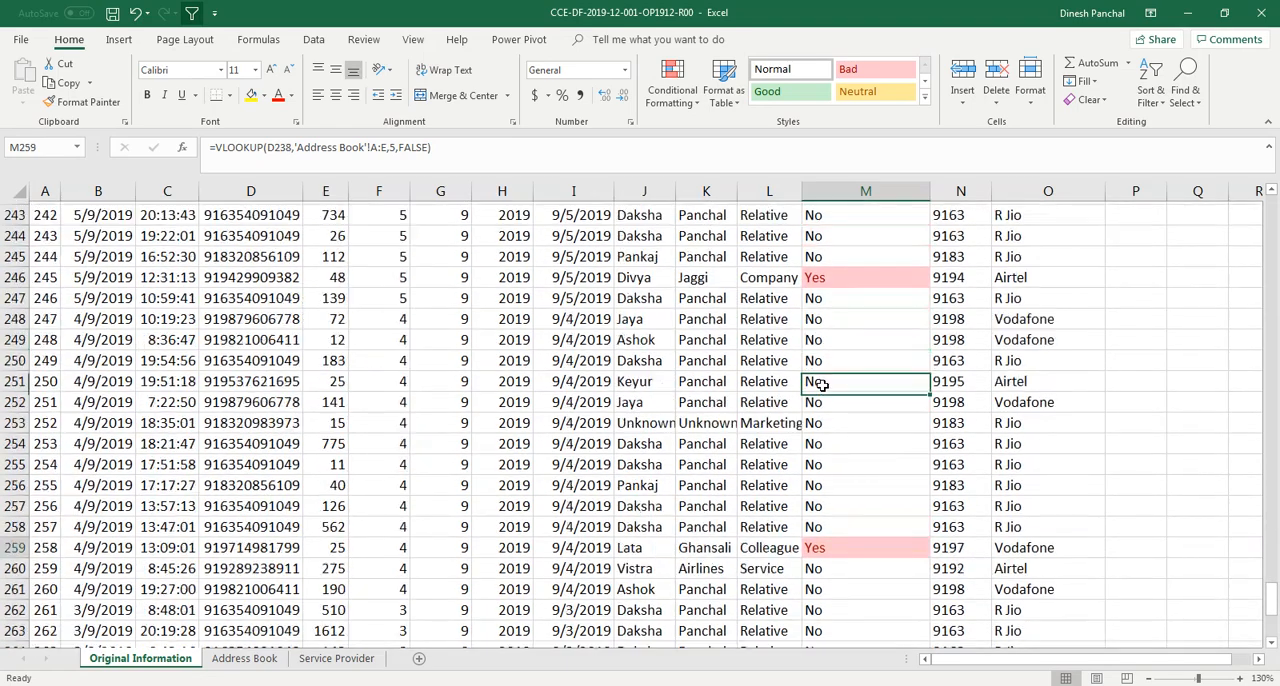
key("Page_Up")
key("Page_Up")
key("Page_Up")
key("Page_Up")
key("Page_Up")
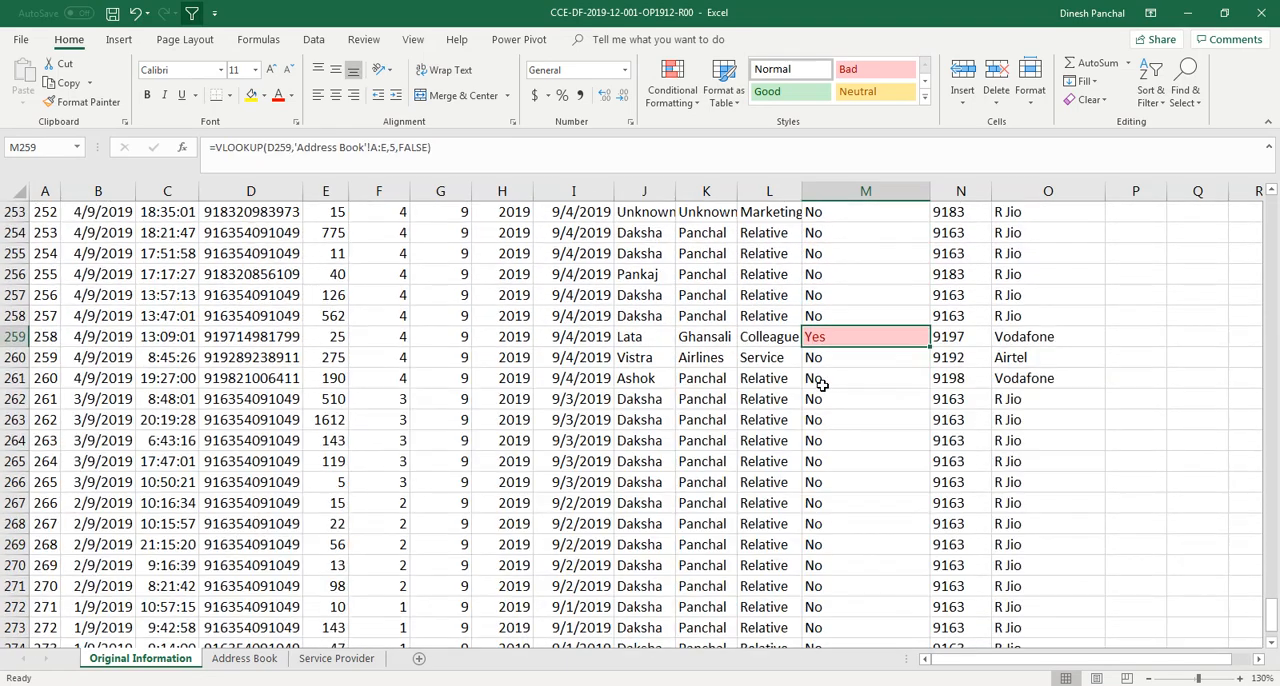
key("Page_Up")
key("Page_Up")
key("Page_Up")
key("Page_Up")
key("Page_Up")
key("Page_Up")
key("Page_Up")
key("Page_Up")
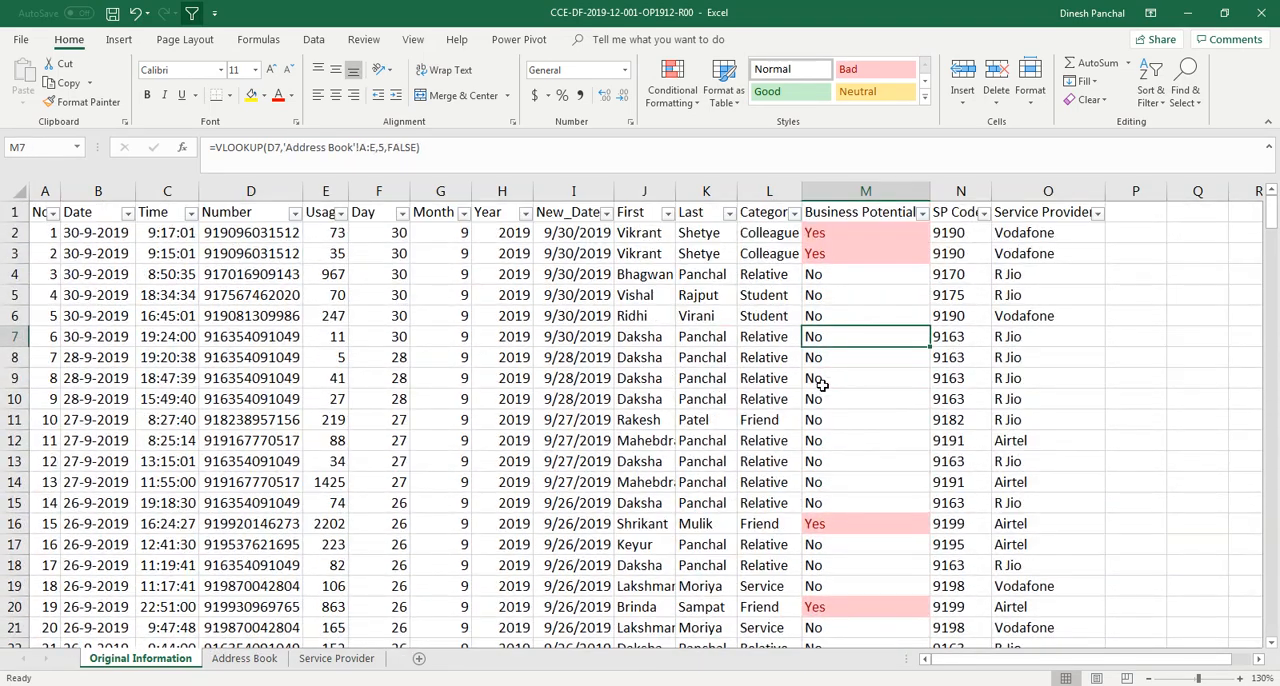
Filter the Business Potential column by the light red cell colour
left_click(837, 297)
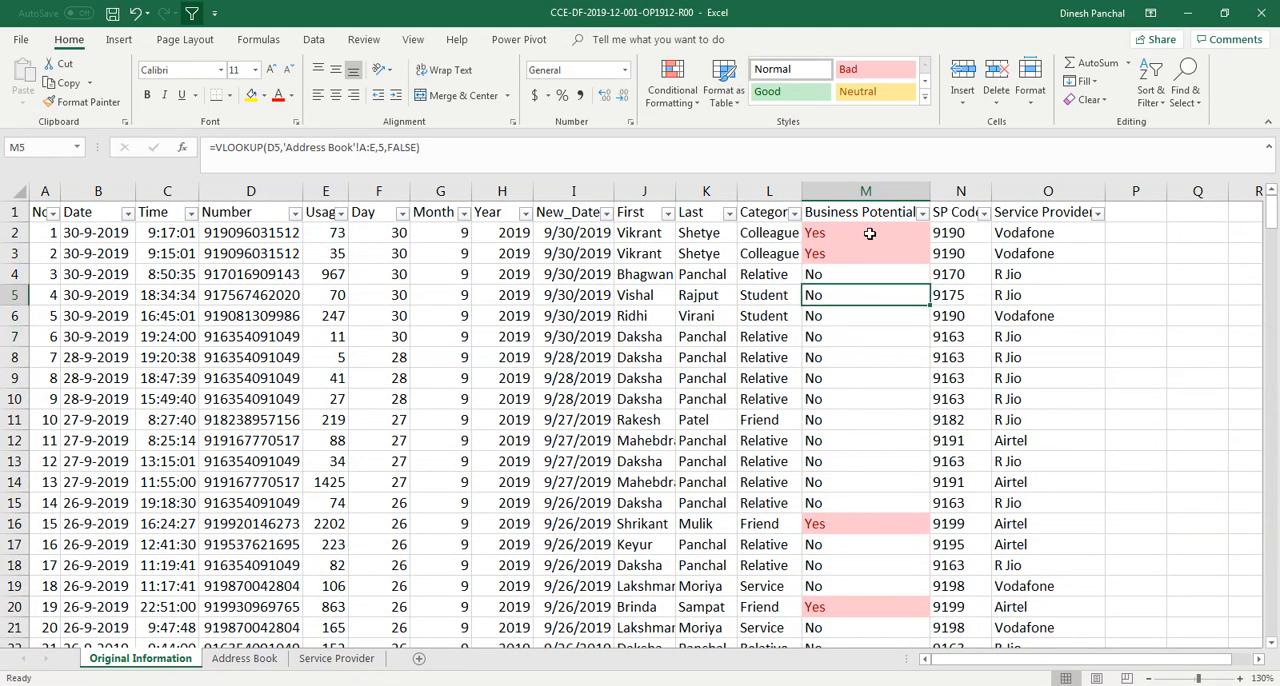
left_click(923, 214)
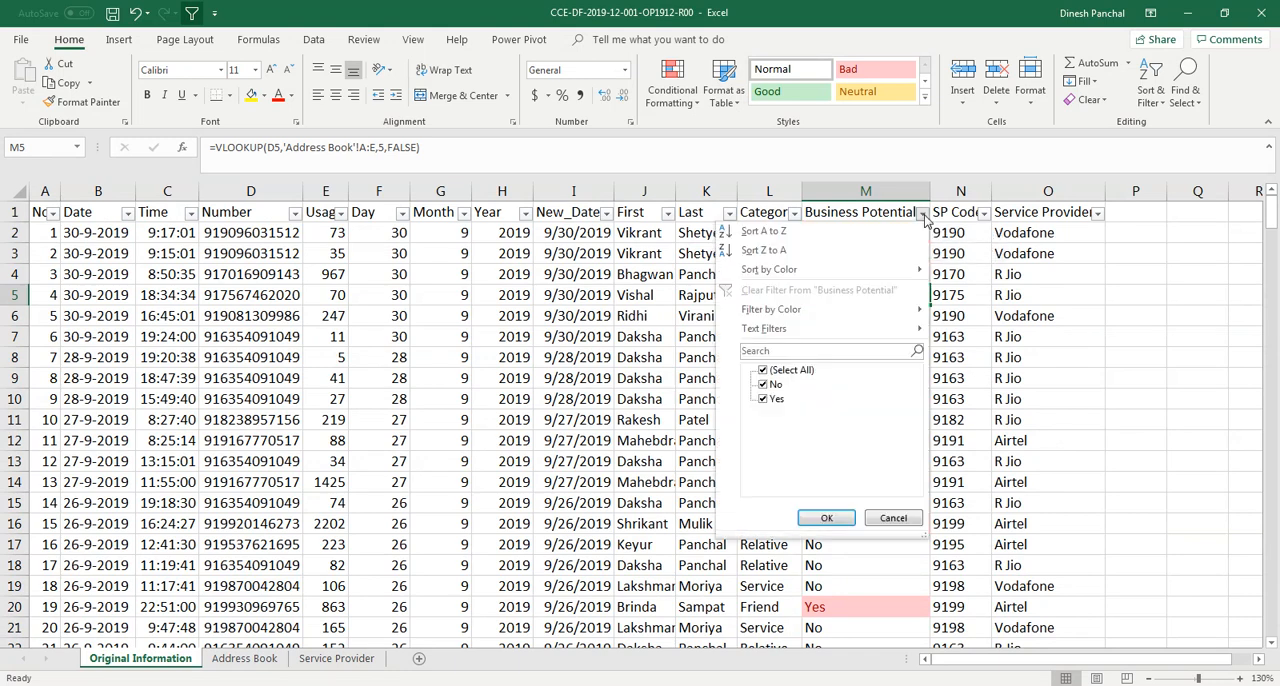
mouse_move(791, 311)
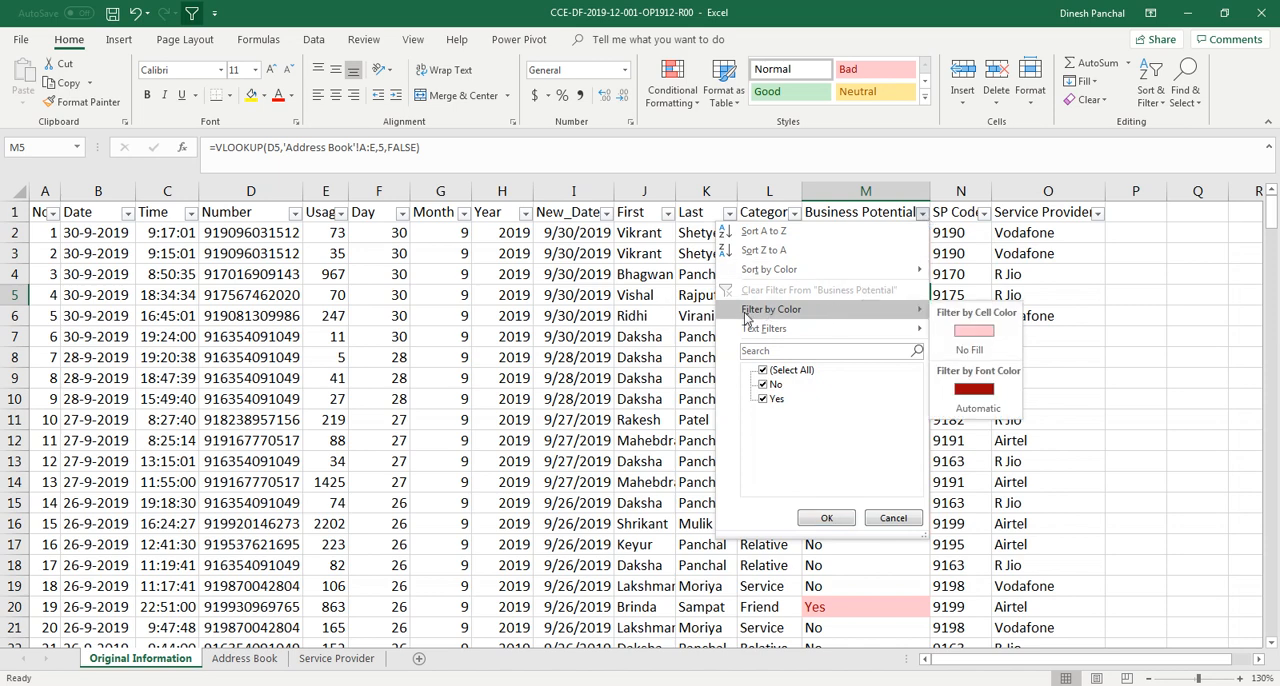
left_click(964, 338)
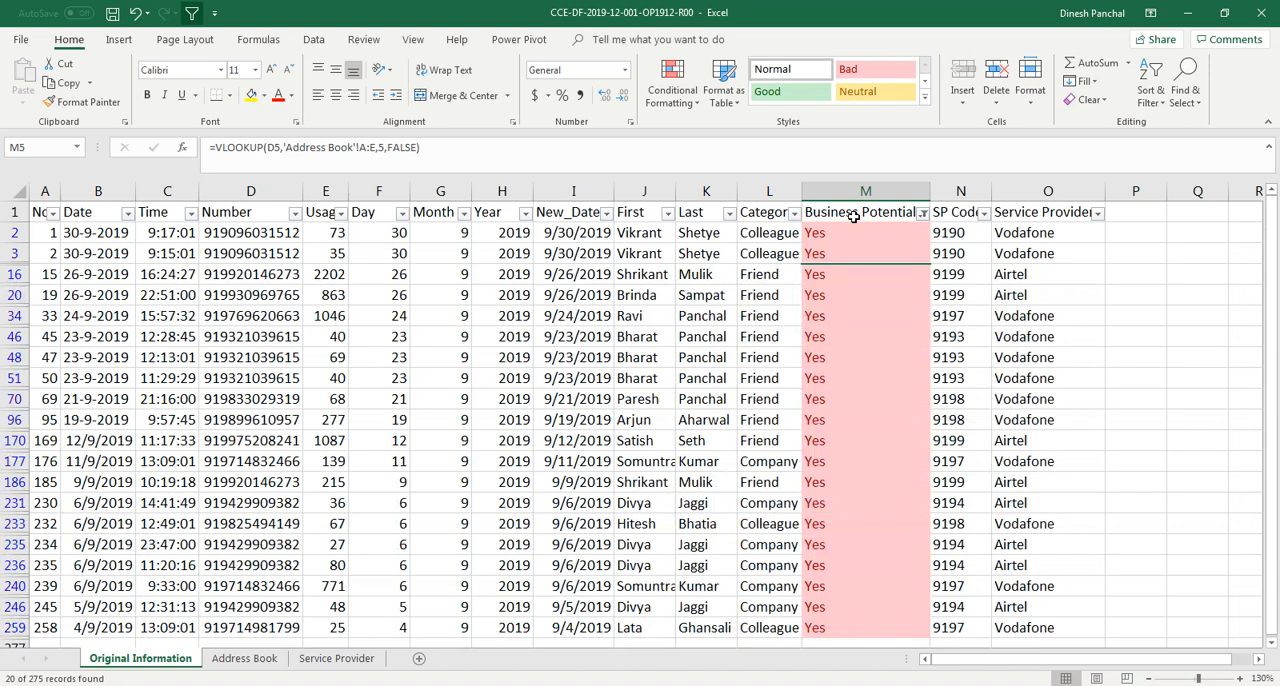
Clear the filter from the Business Potential column
scroll(812, 415, "down", 2)
scroll(812, 415, "up", 3)
left_click(921, 213)
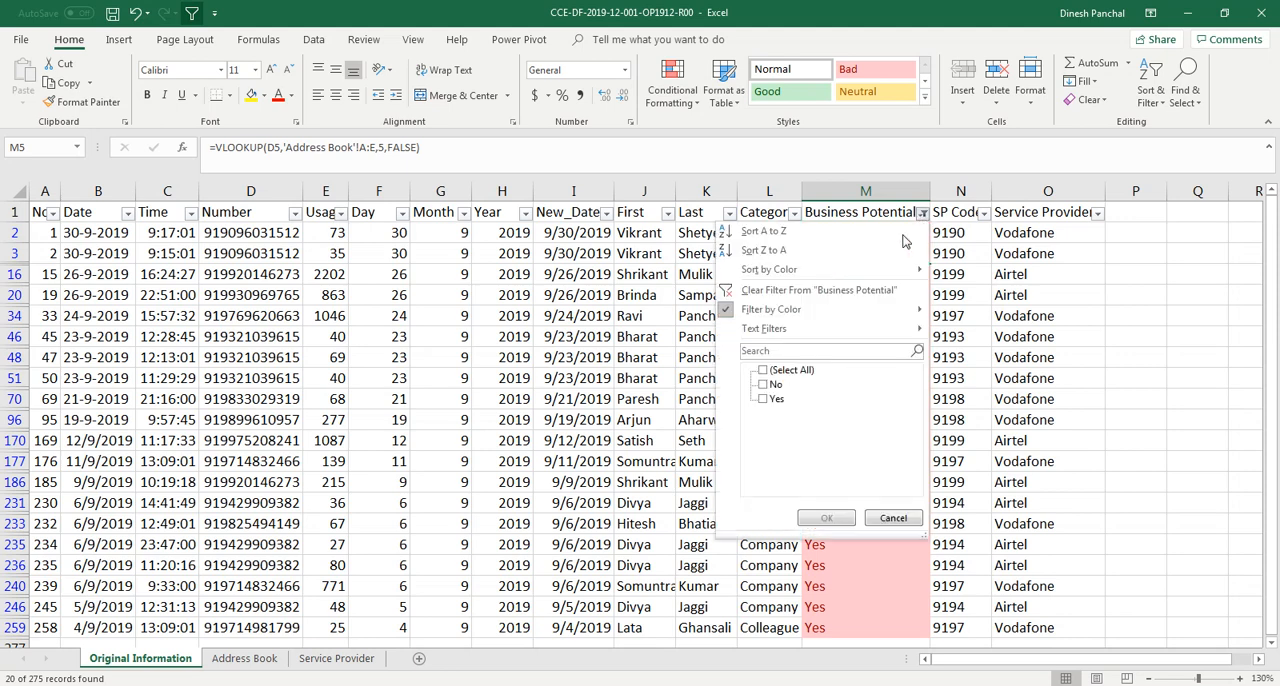
left_click(829, 291)
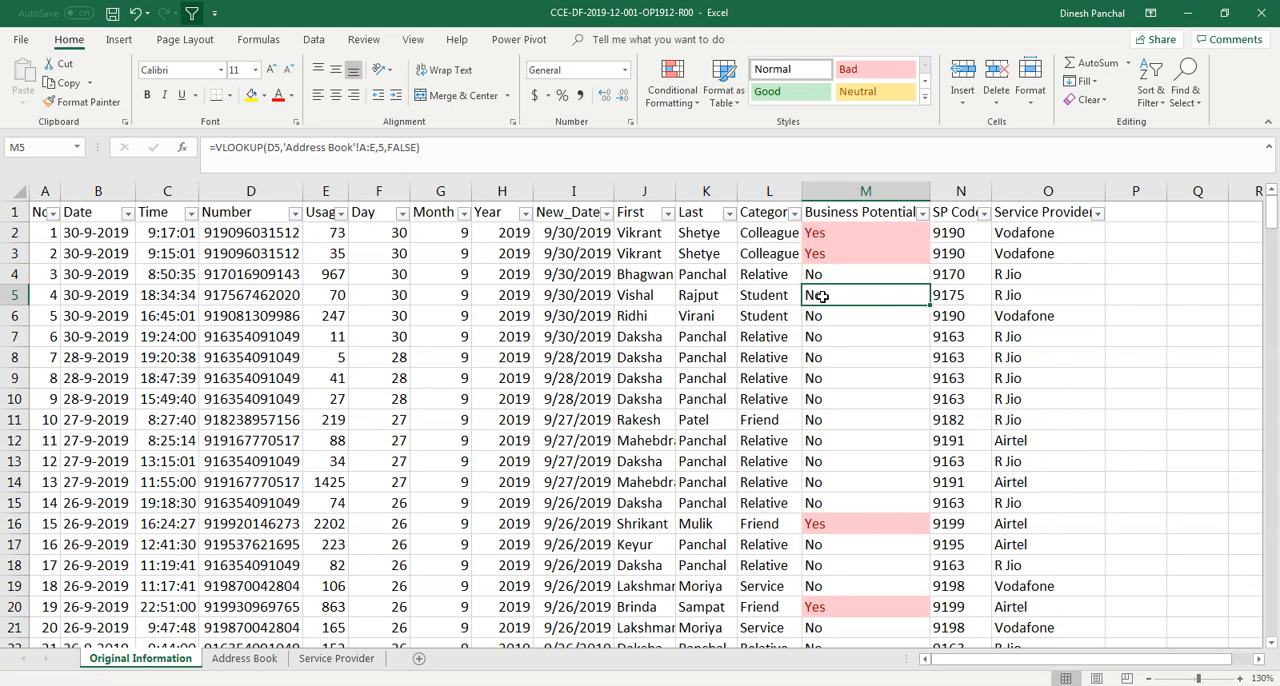
left_click(635, 355)
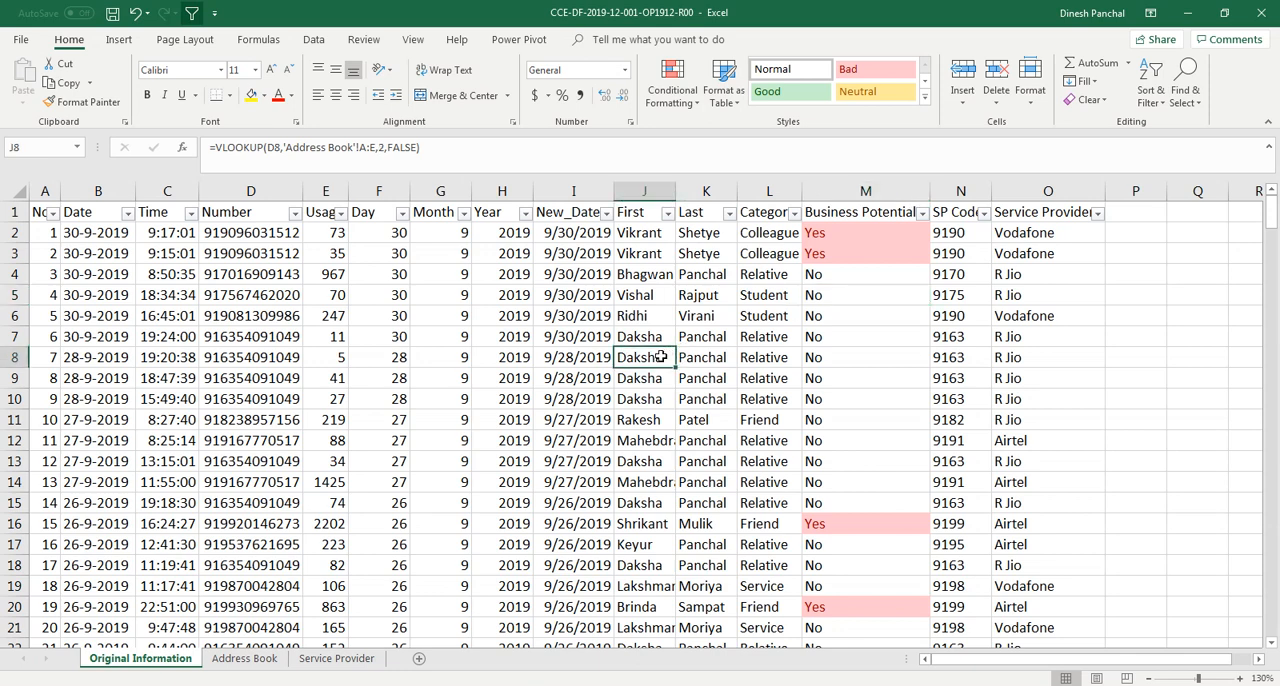
left_click(262, 320)
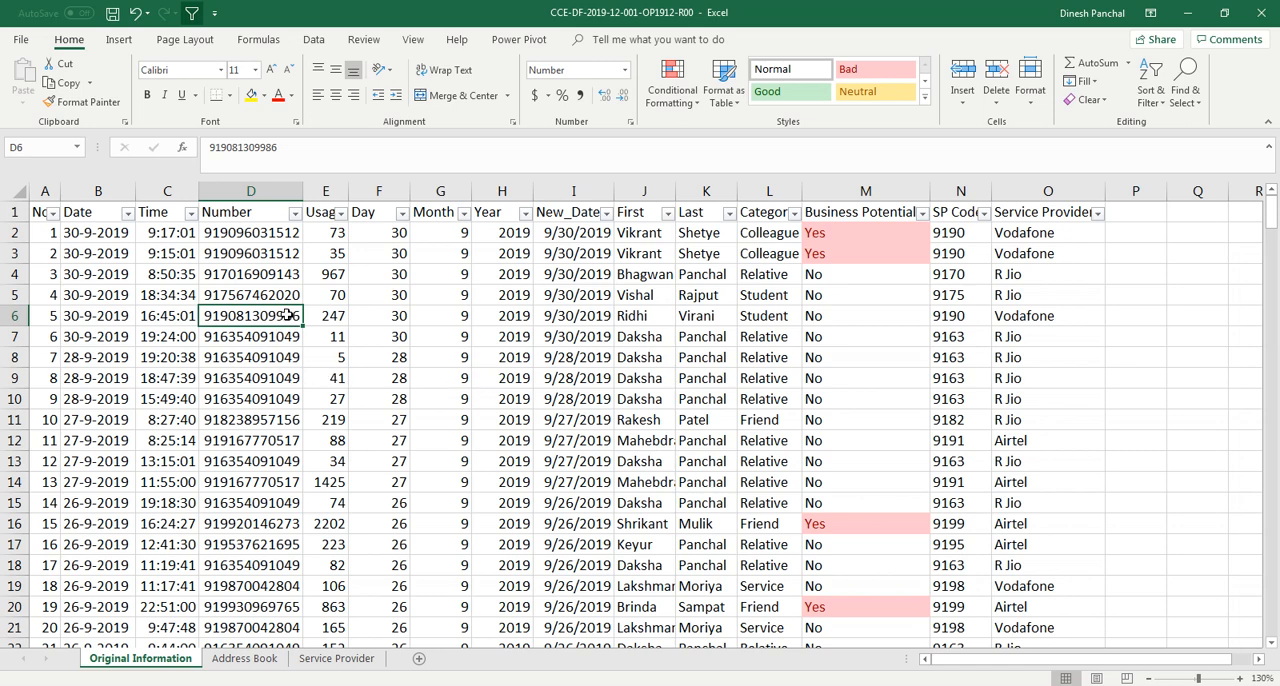
scroll(234, 462, "down", 17)
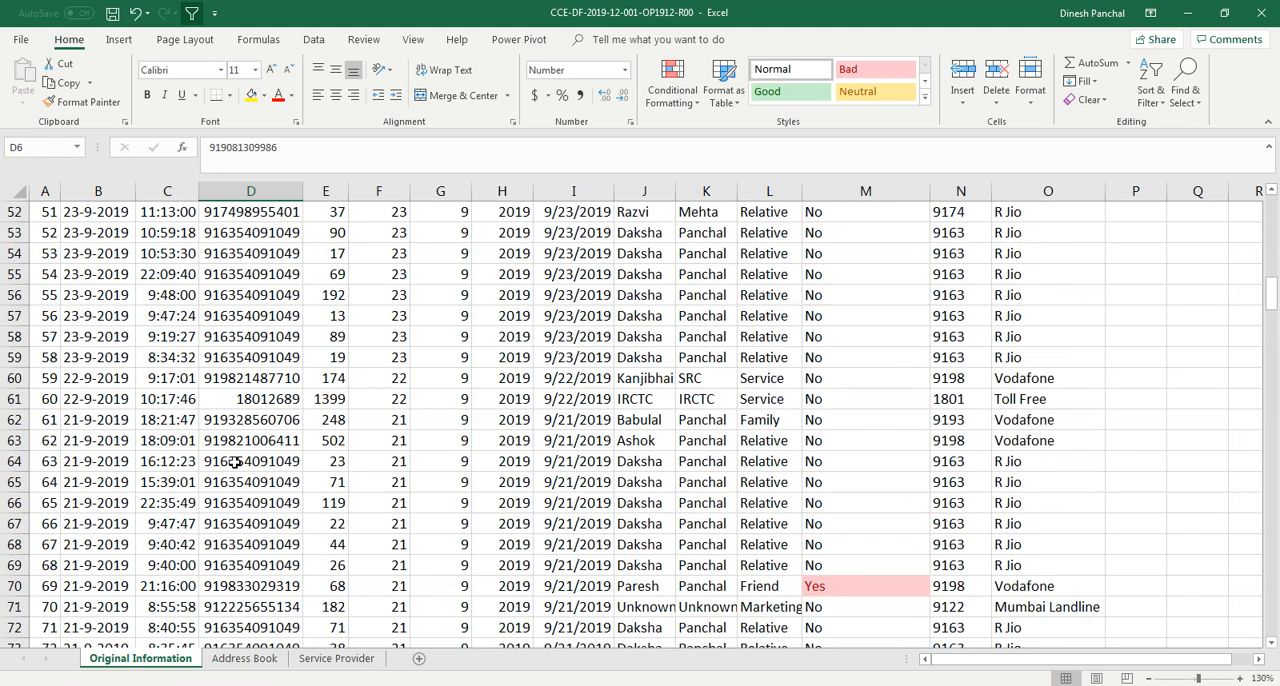
scroll(234, 462, "down", 6)
scroll(234, 461, "up", 20)
left_click(258, 336)
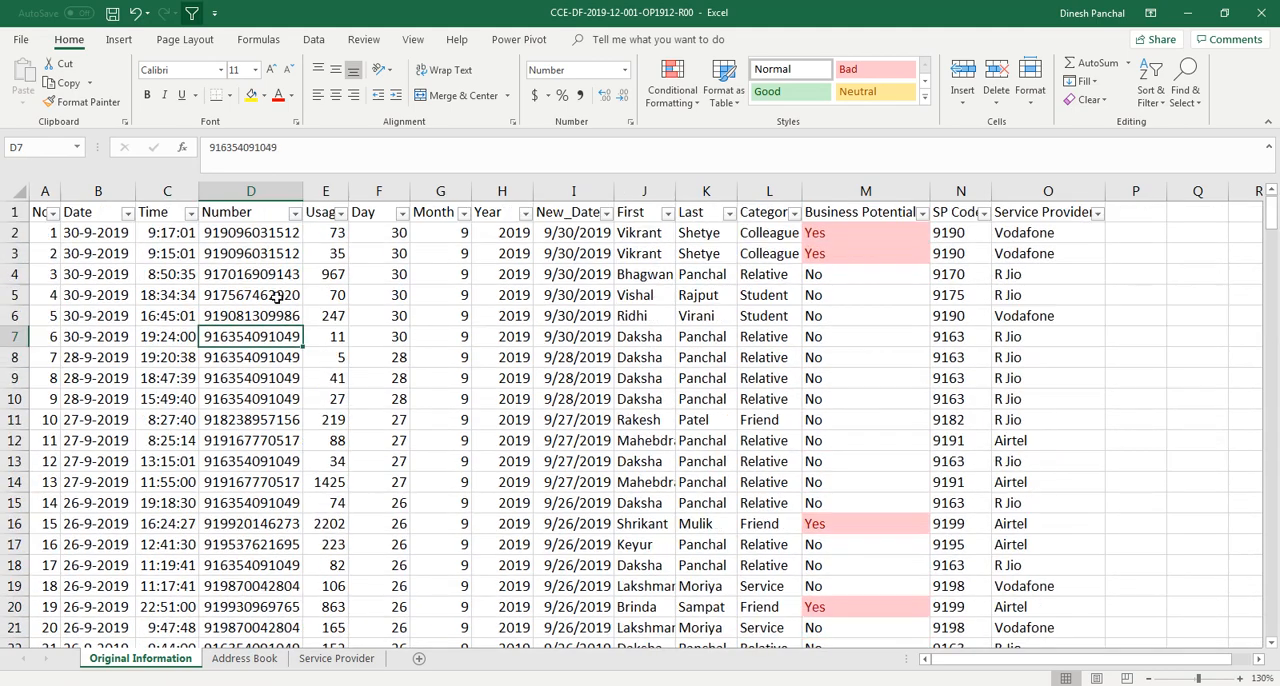
Highlight cells in the Number column containing "00" with Light Red Fill with Dark Red Text
left_click(270, 191)
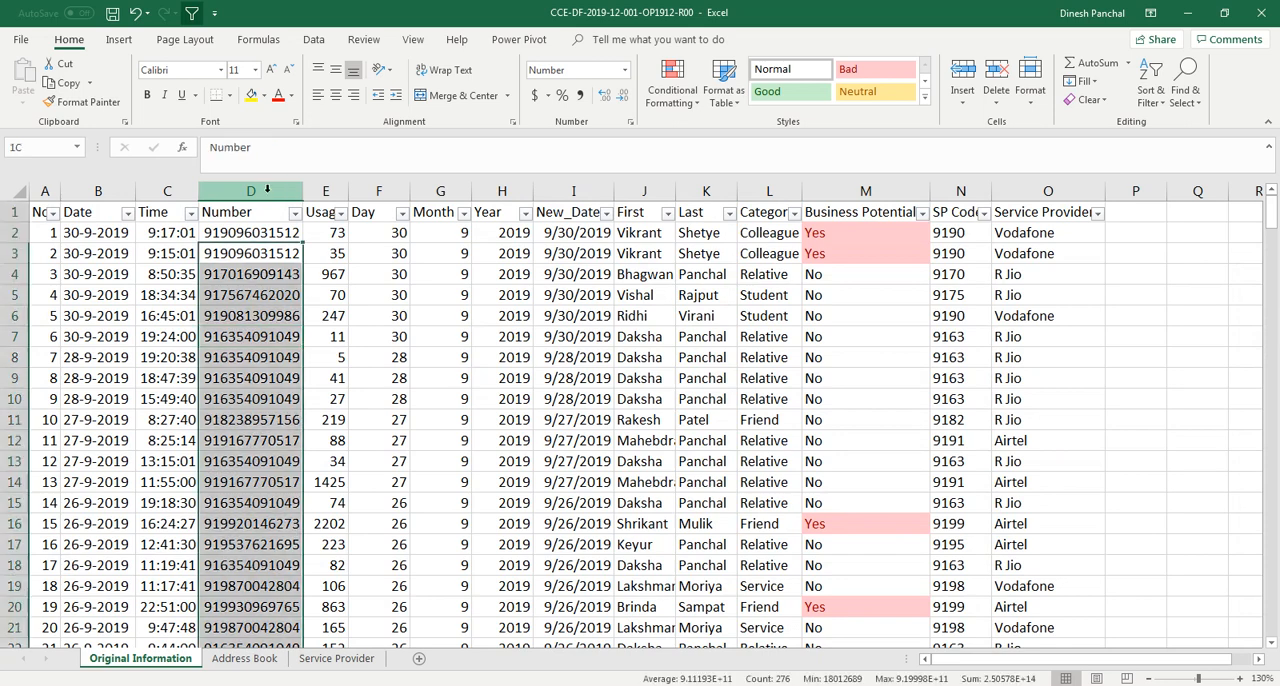
left_click(688, 110)
mouse_move(733, 138)
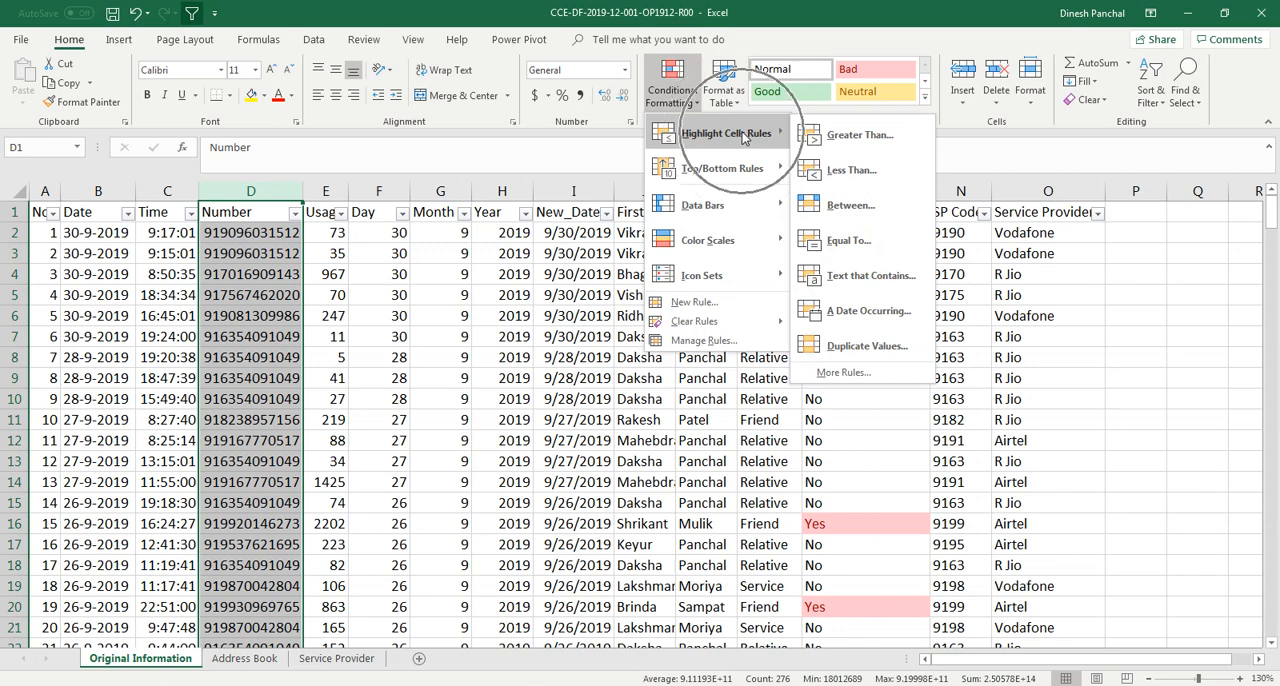
left_click(851, 277)
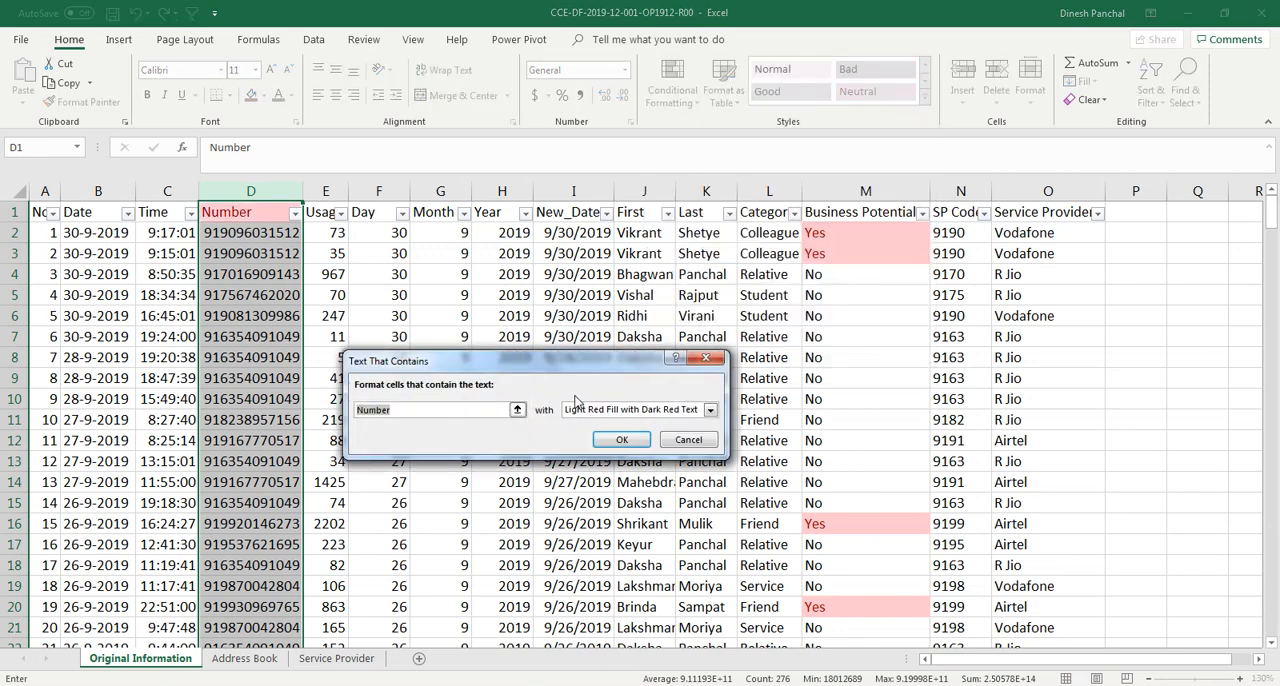
type("00")
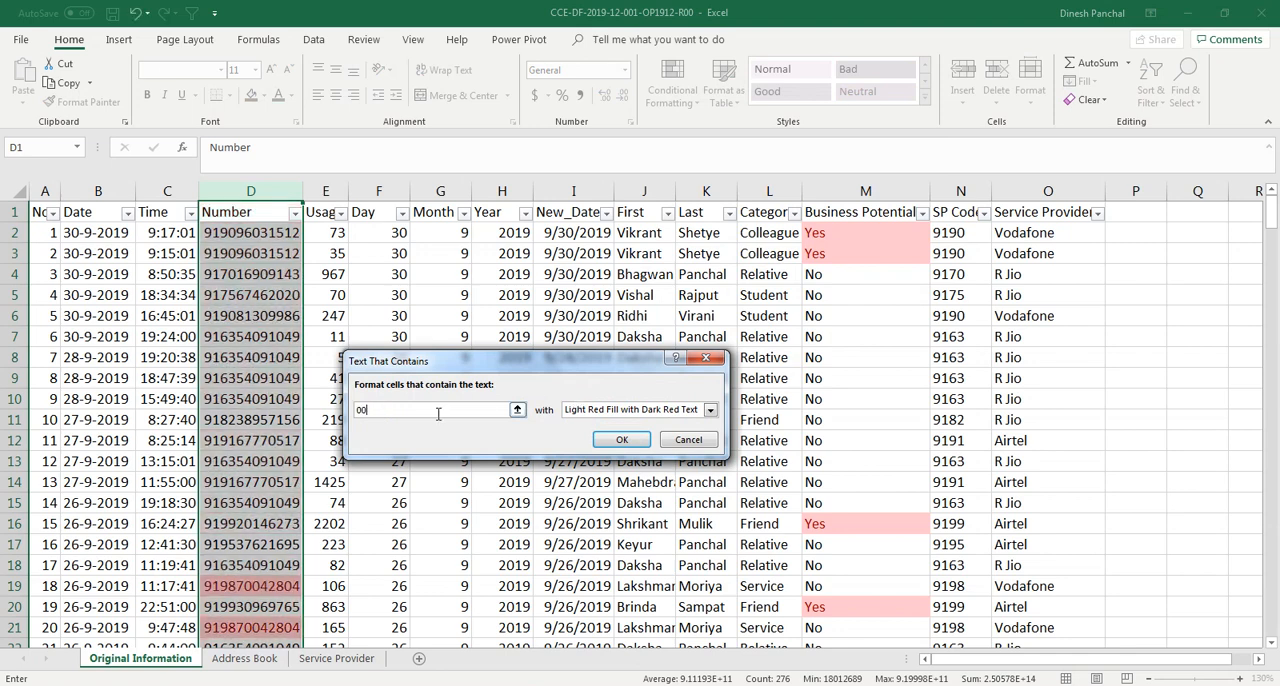
left_click(620, 440)
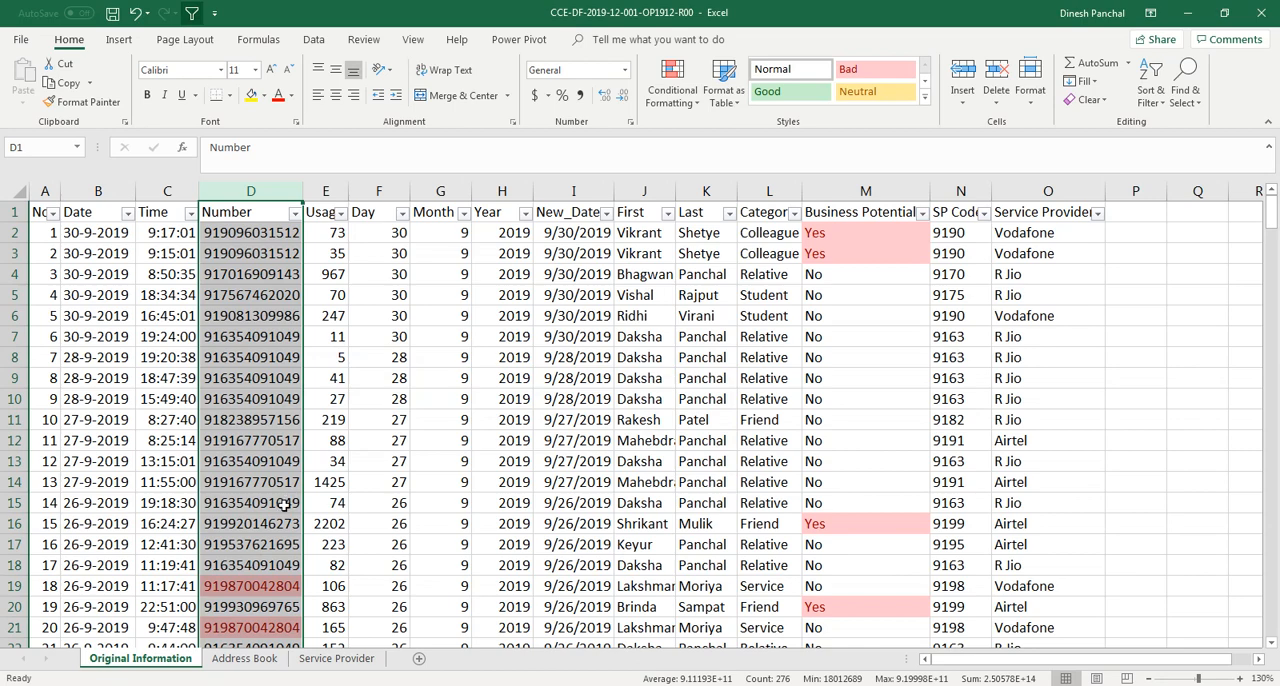
scroll(285, 505, "down", 4)
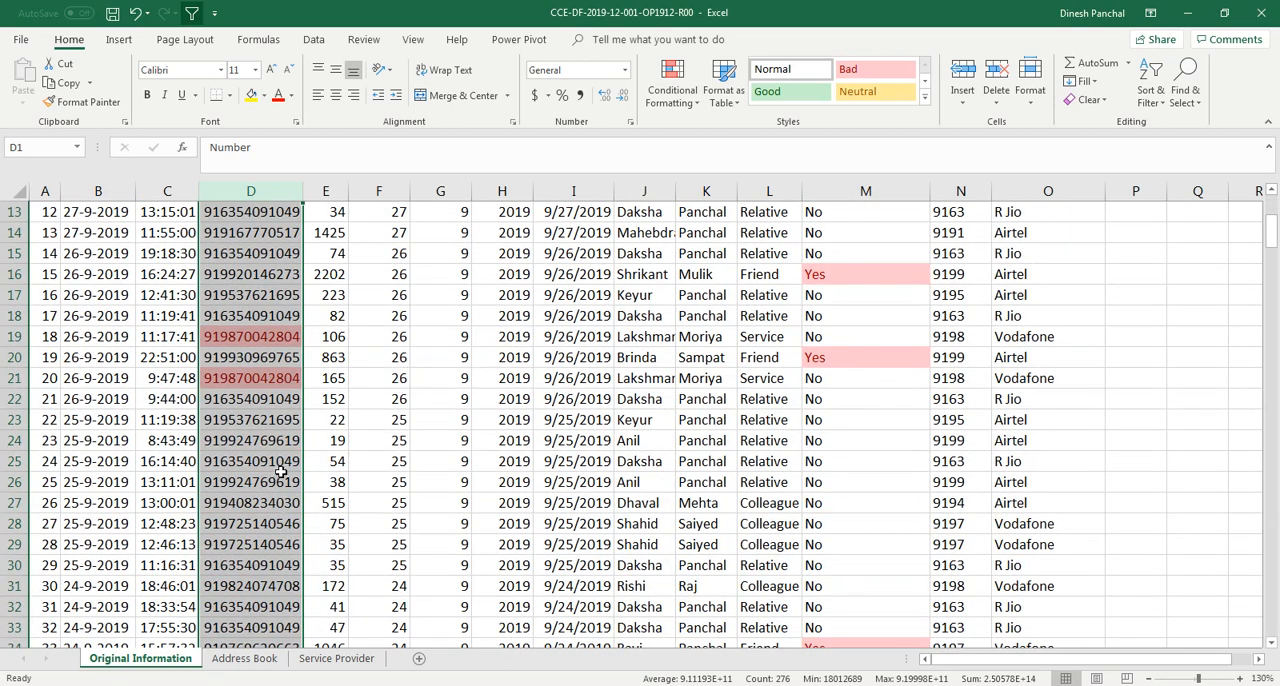
Filter the Number column by the light red cell colour
scroll(281, 472, "down", 3)
scroll(281, 472, "up", 4)
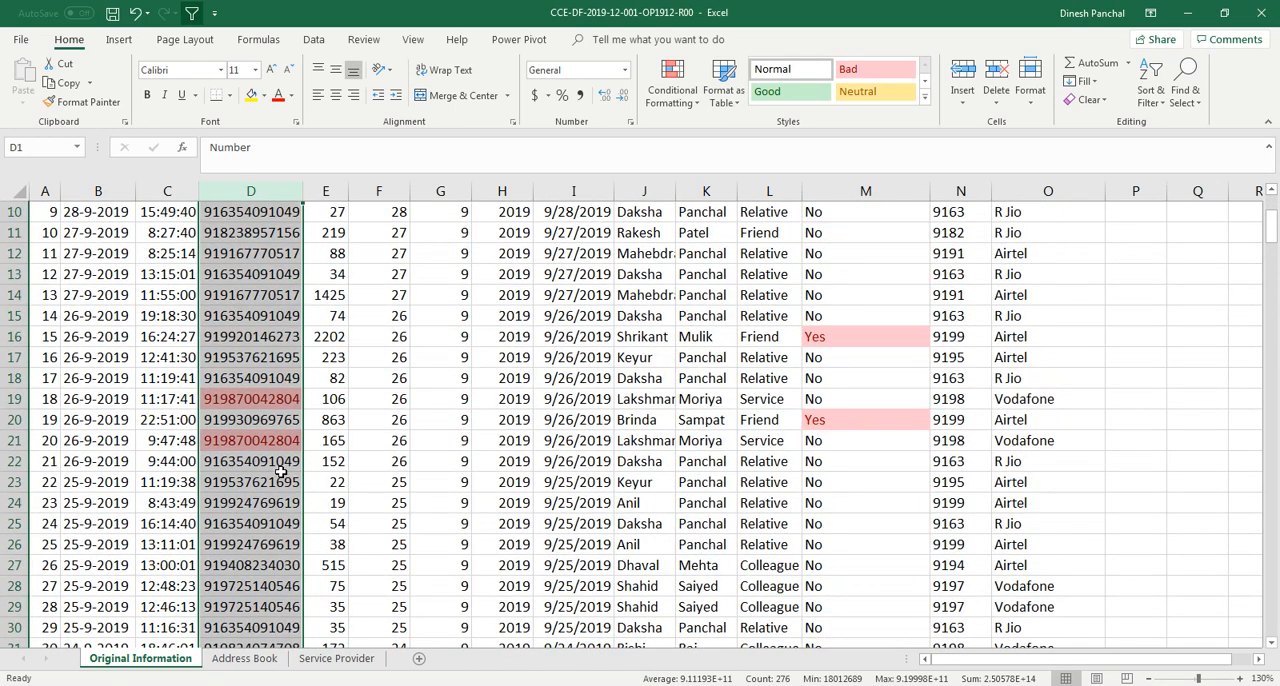
scroll(281, 472, "down", 16)
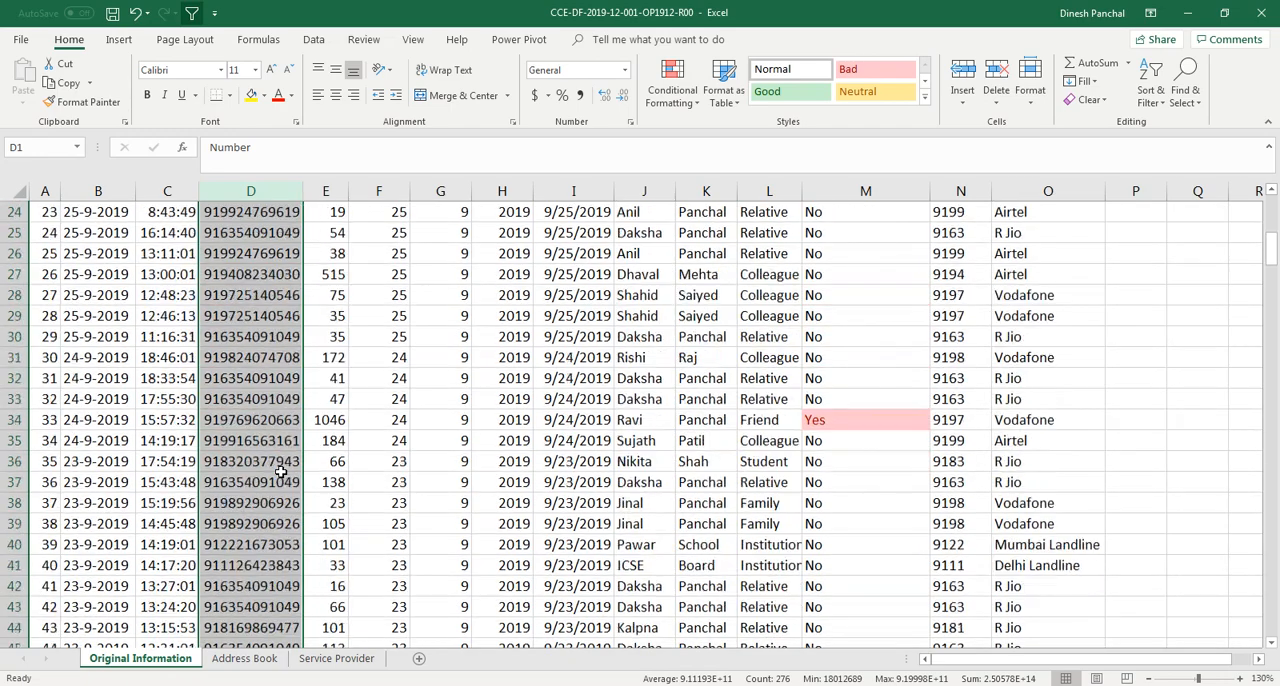
scroll(281, 472, "up", 19)
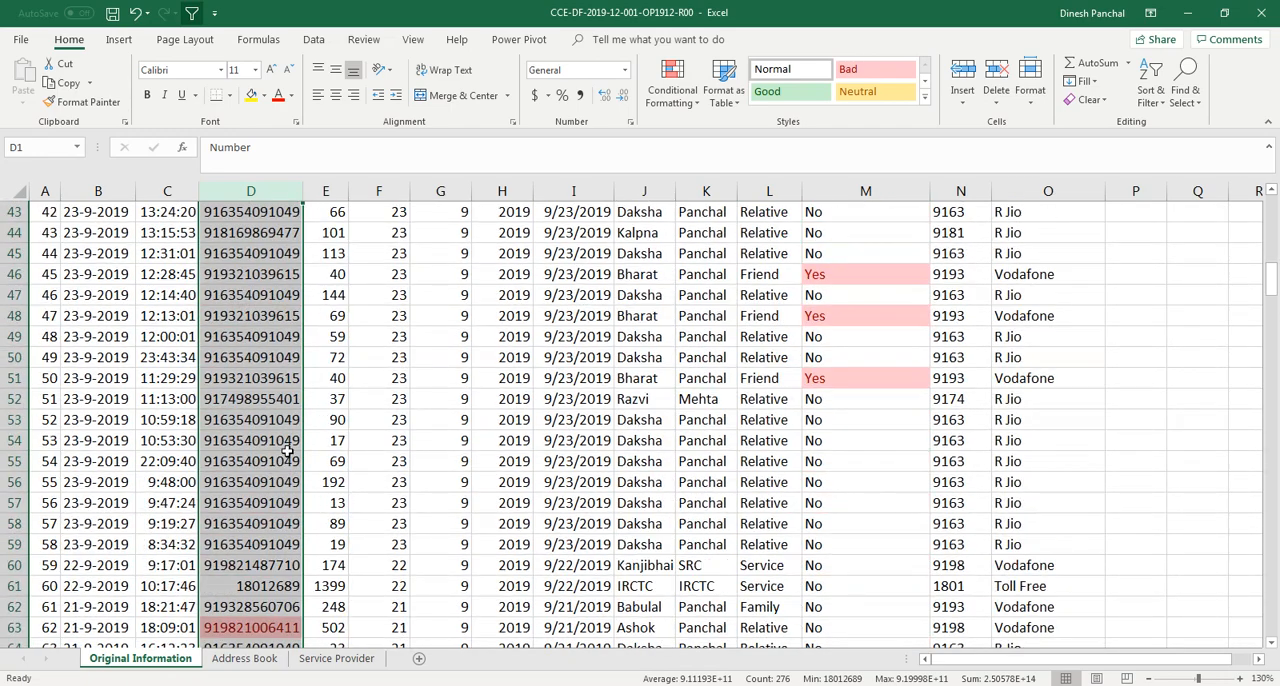
scroll(294, 421, "up", 1)
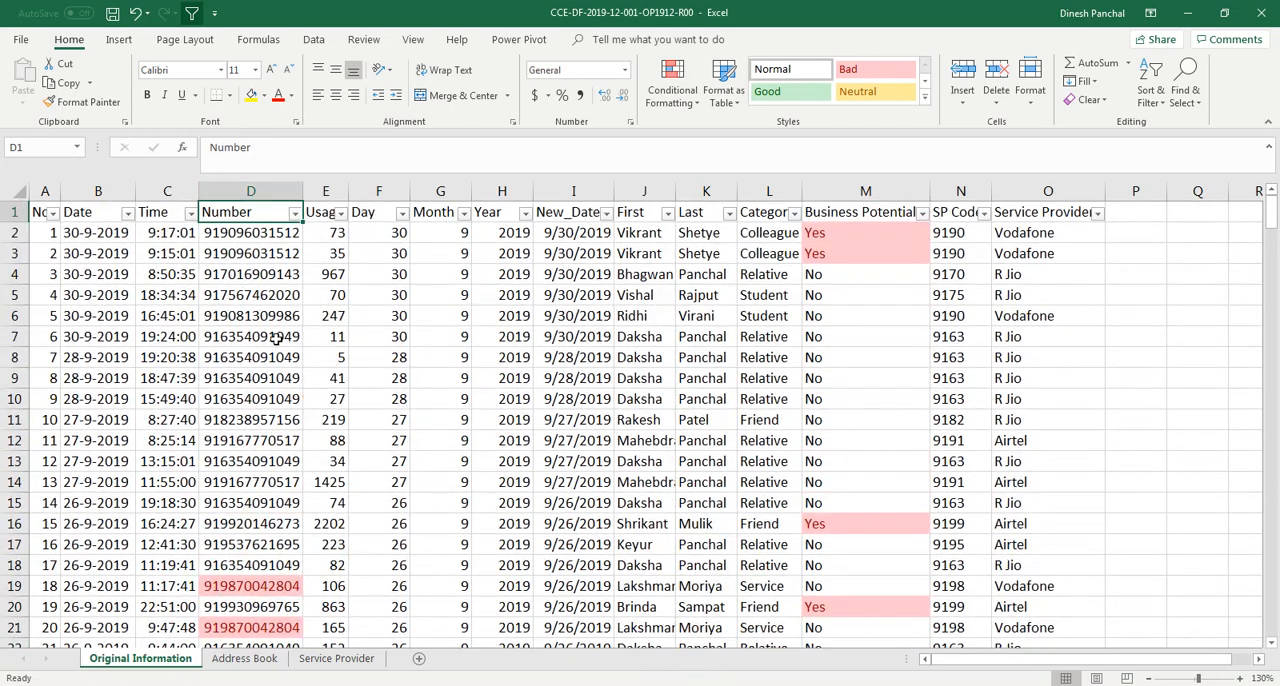
left_click(294, 213)
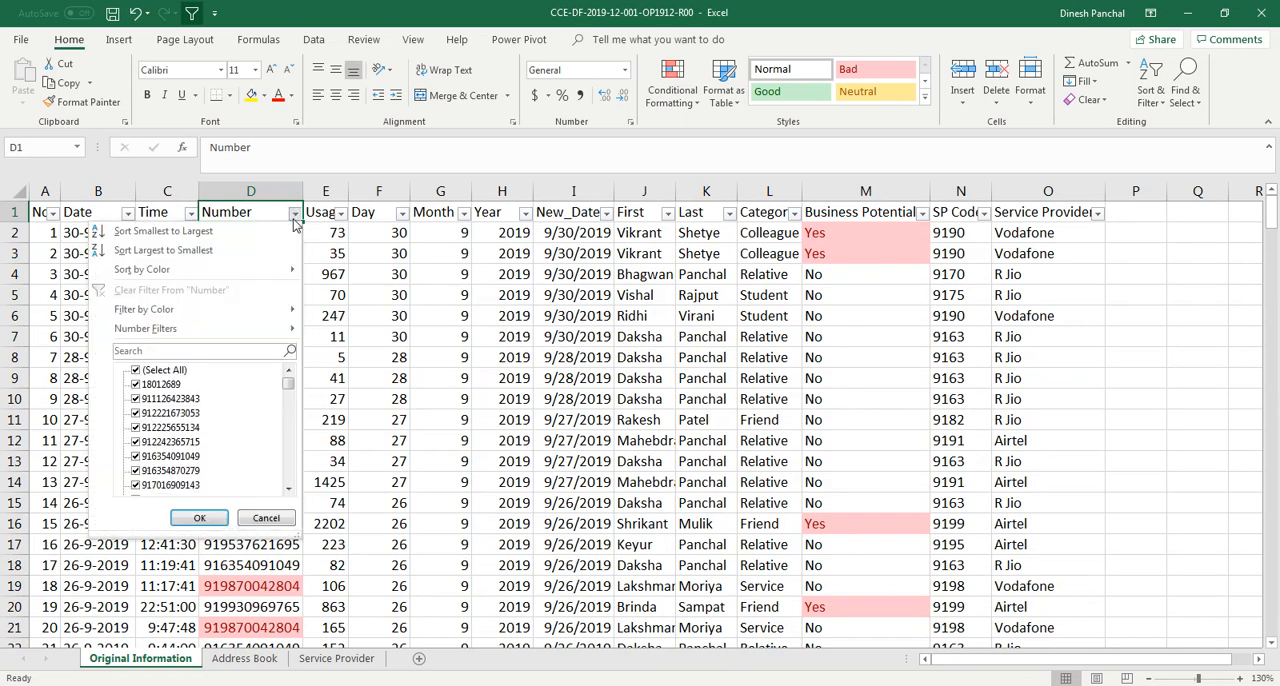
mouse_move(246, 313)
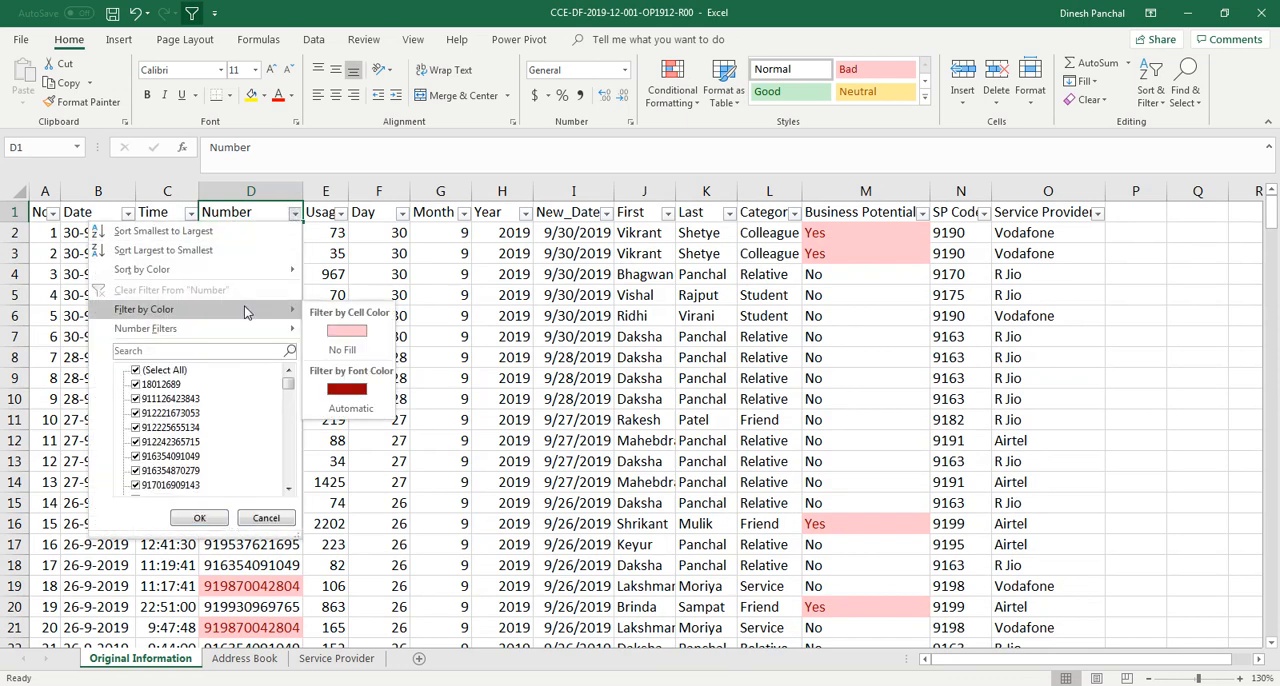
left_click(345, 330)
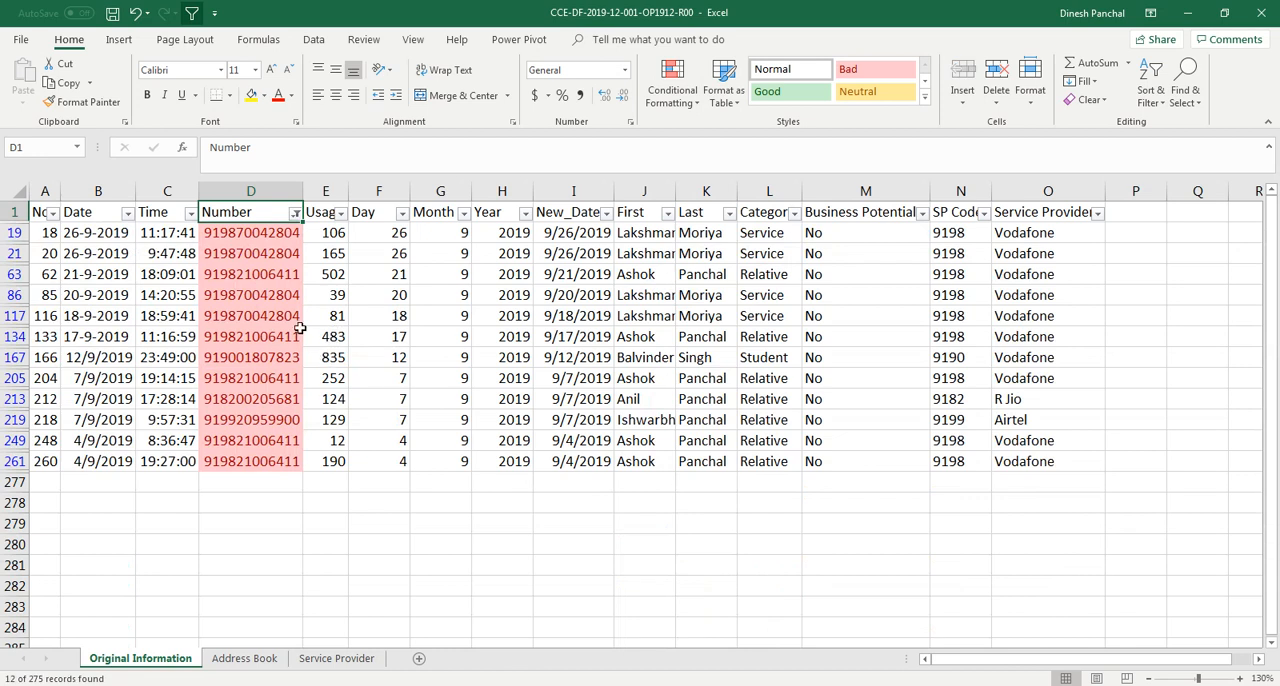
Examine the filtered rows' numbers, names and dates, and compare them with the numbers on the Address Book sheet
left_click_drag(276, 234, 272, 474)
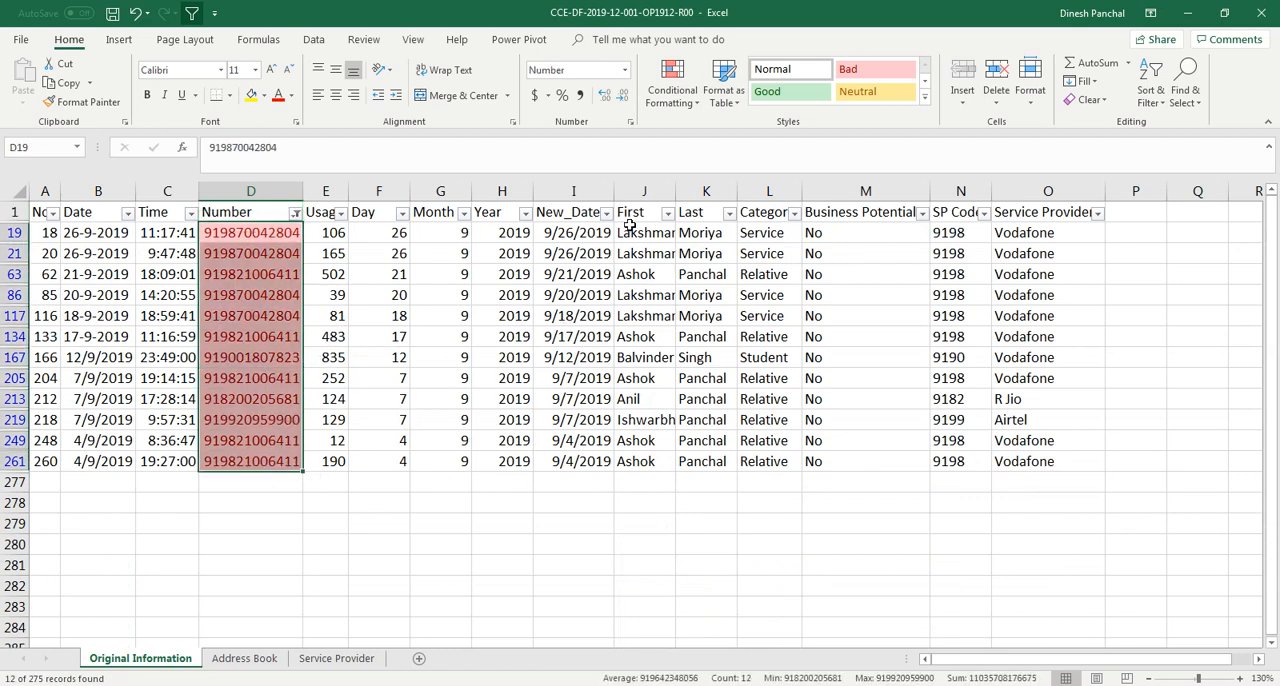
left_click_drag(630, 232, 650, 470)
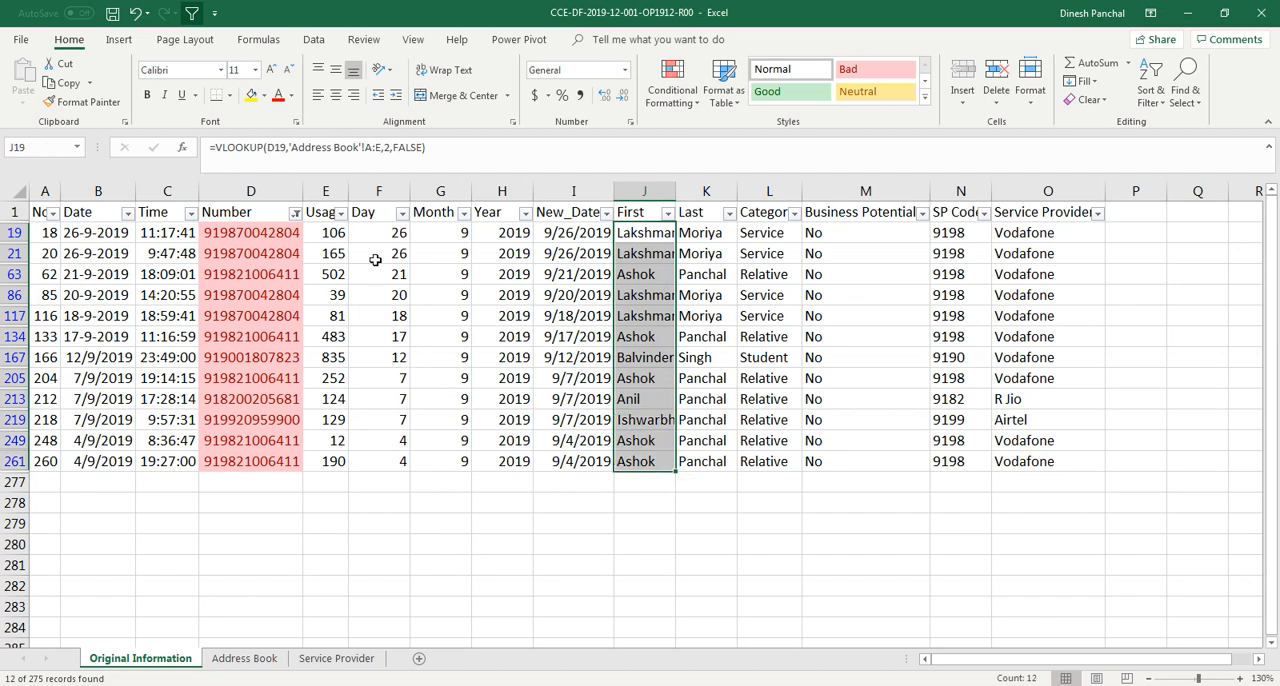
left_click_drag(561, 232, 560, 460)
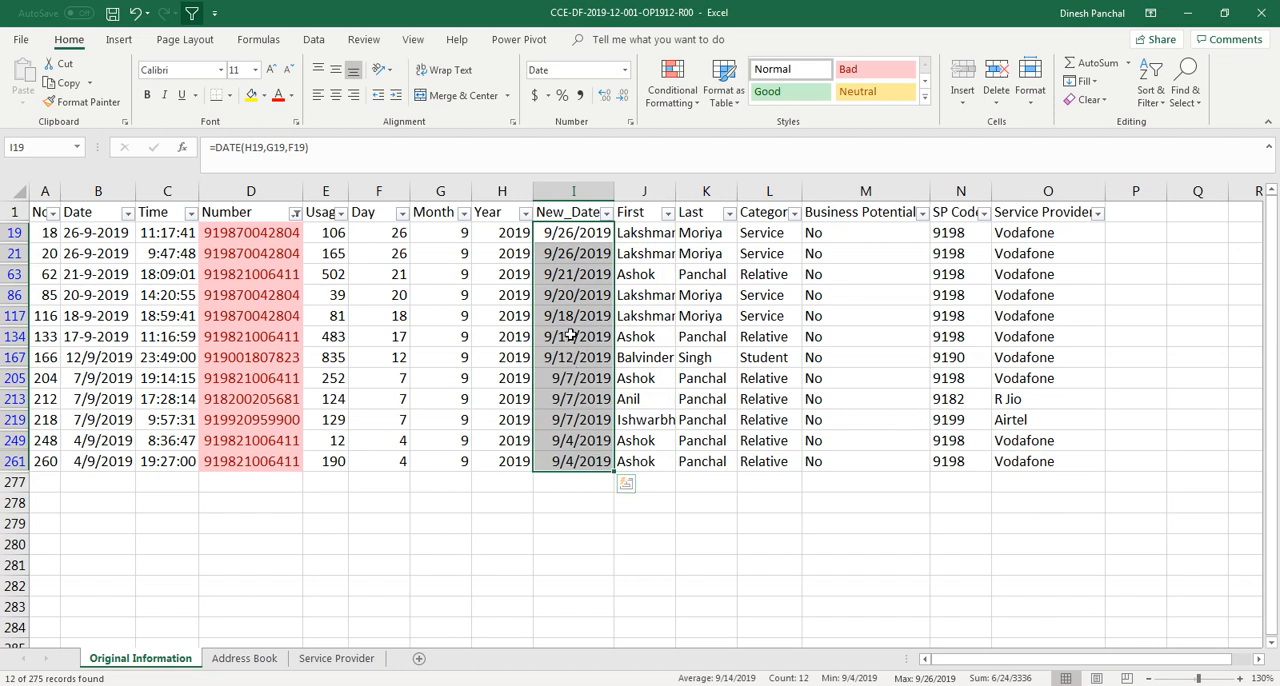
left_click_drag(646, 315, 713, 356)
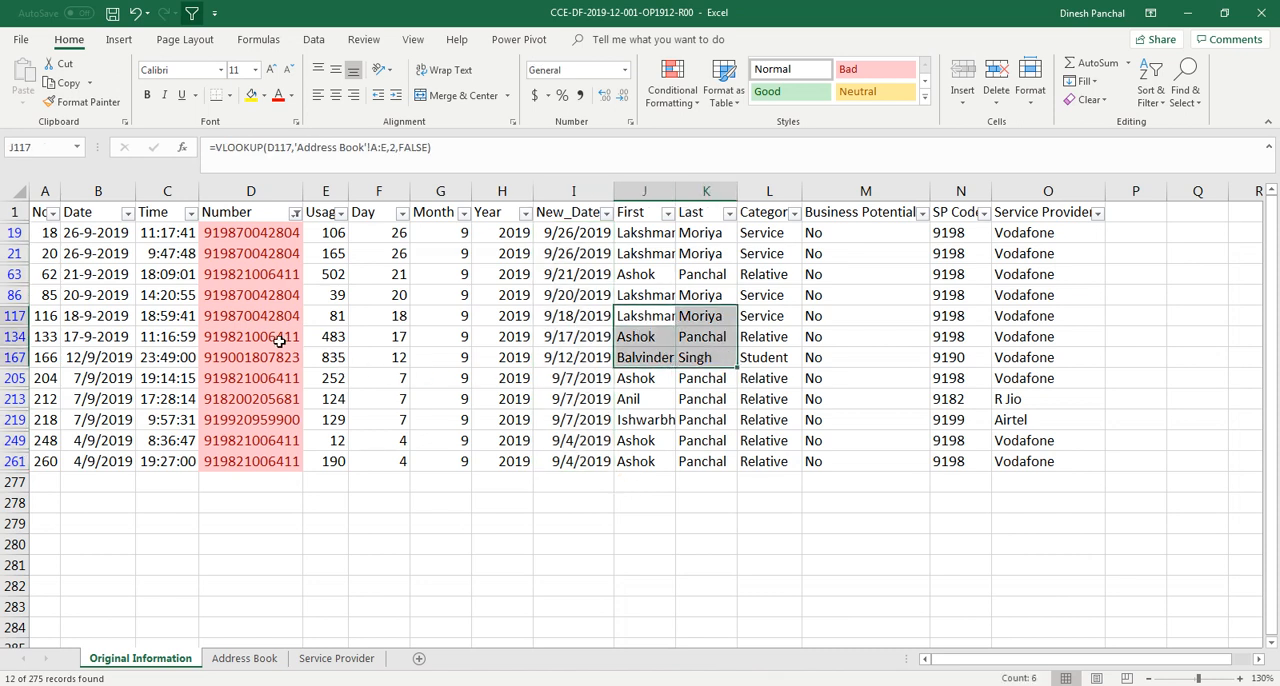
left_click(240, 660)
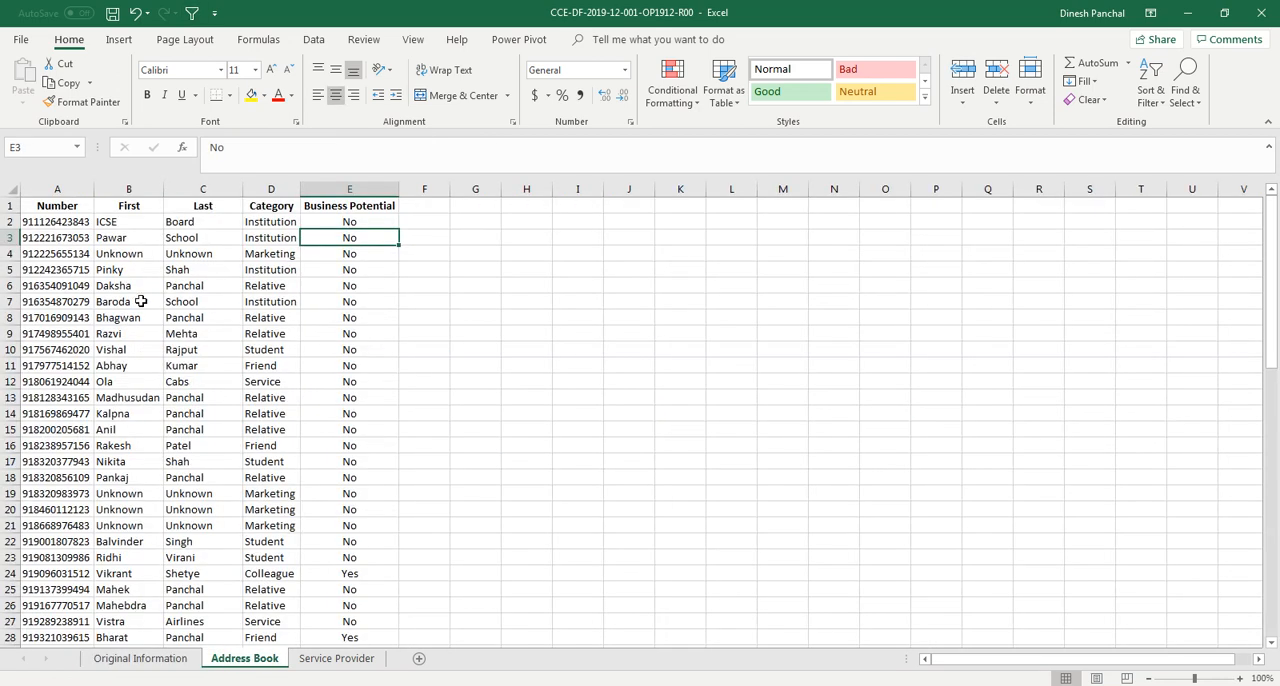
left_click(64, 188)
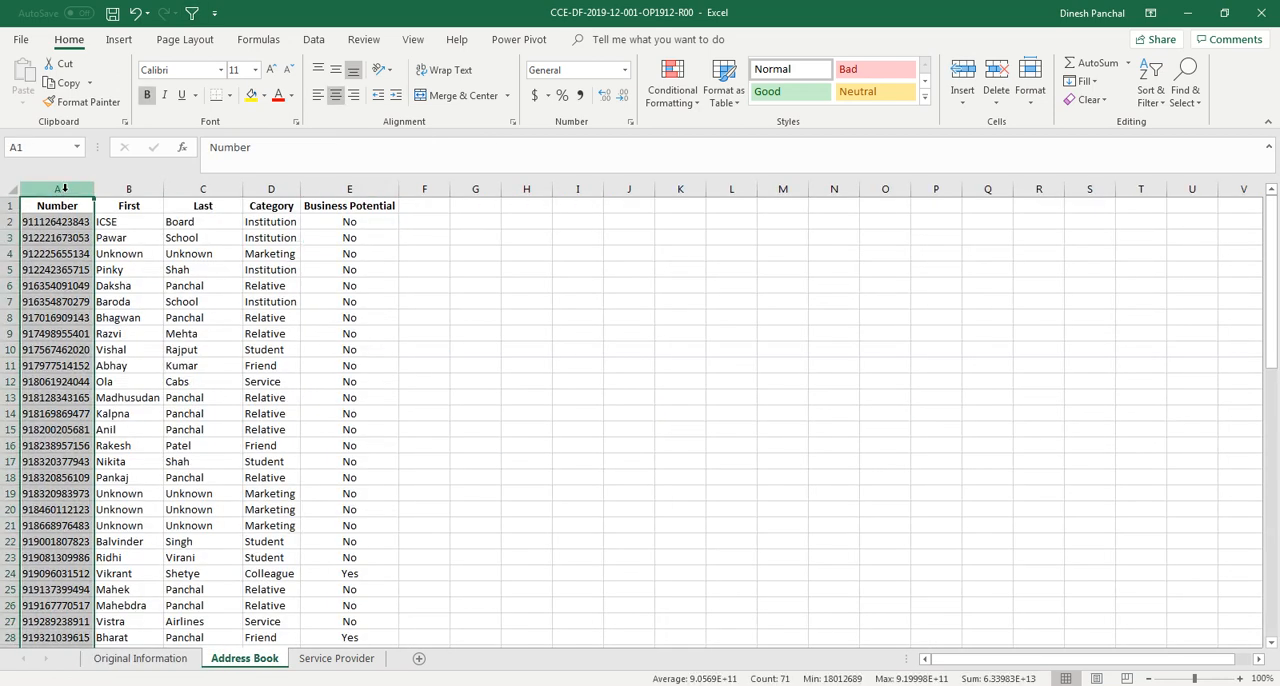
left_click(156, 660)
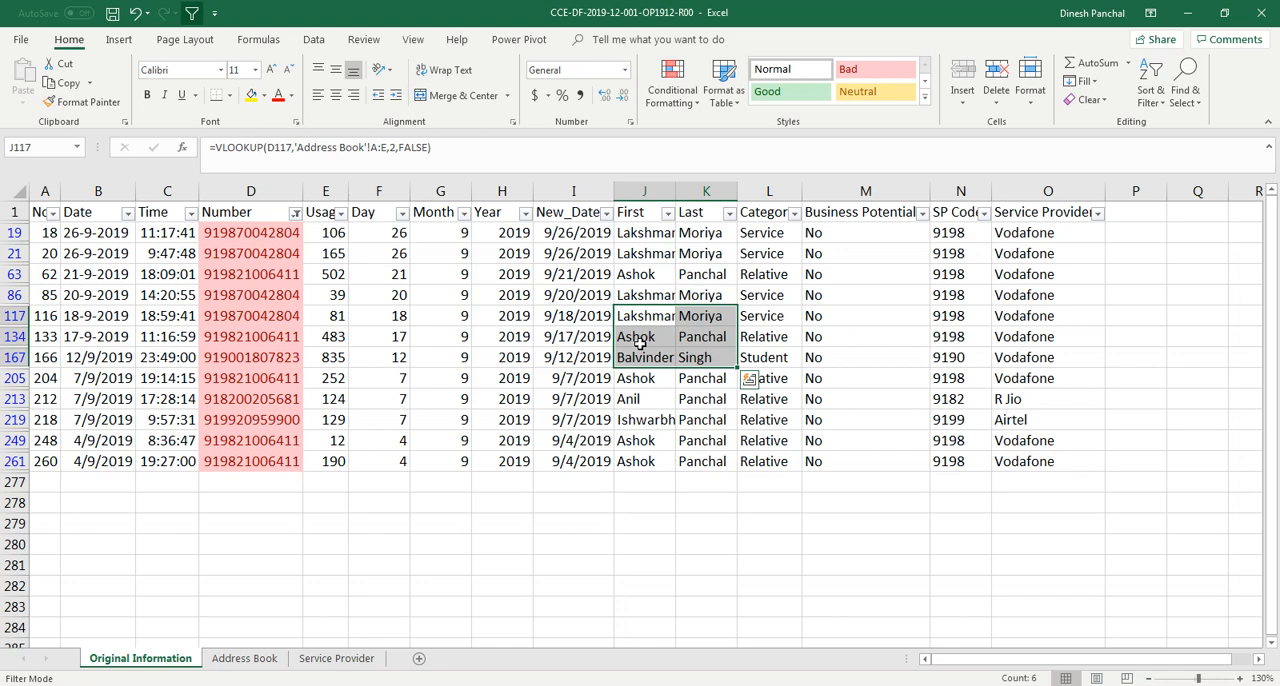
Clear the filter from the Number column
left_click(295, 213)
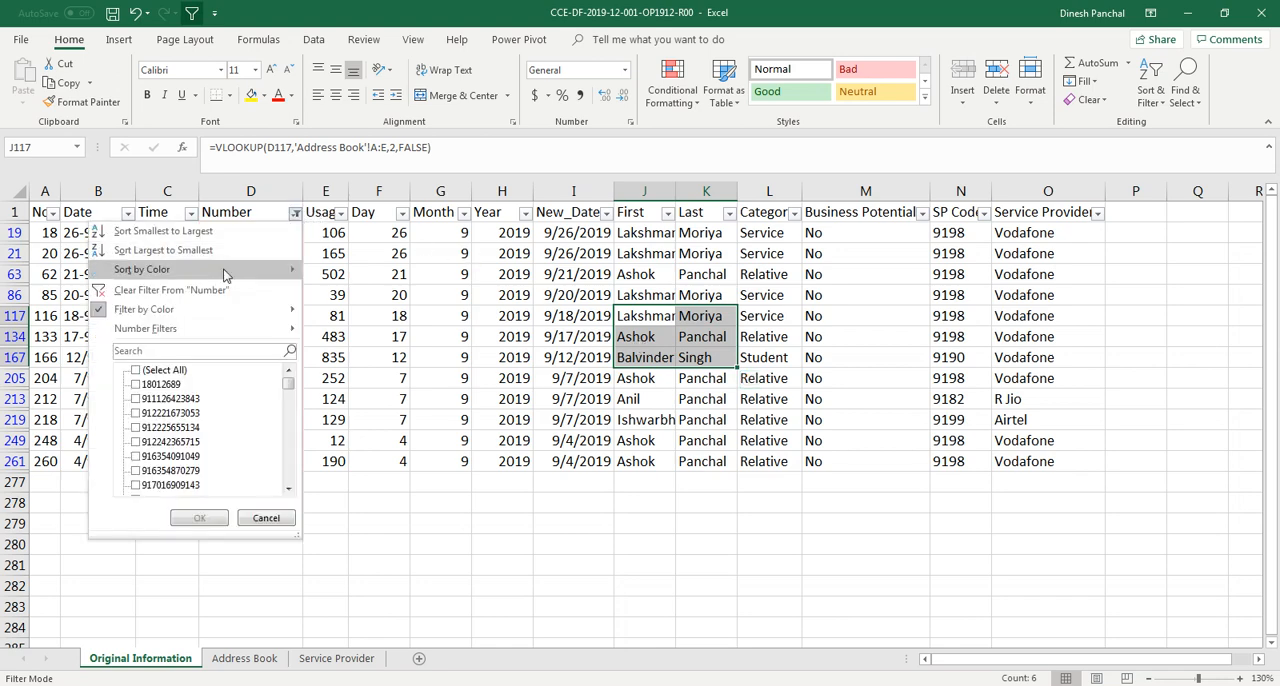
left_click(210, 290)
left_click(435, 377)
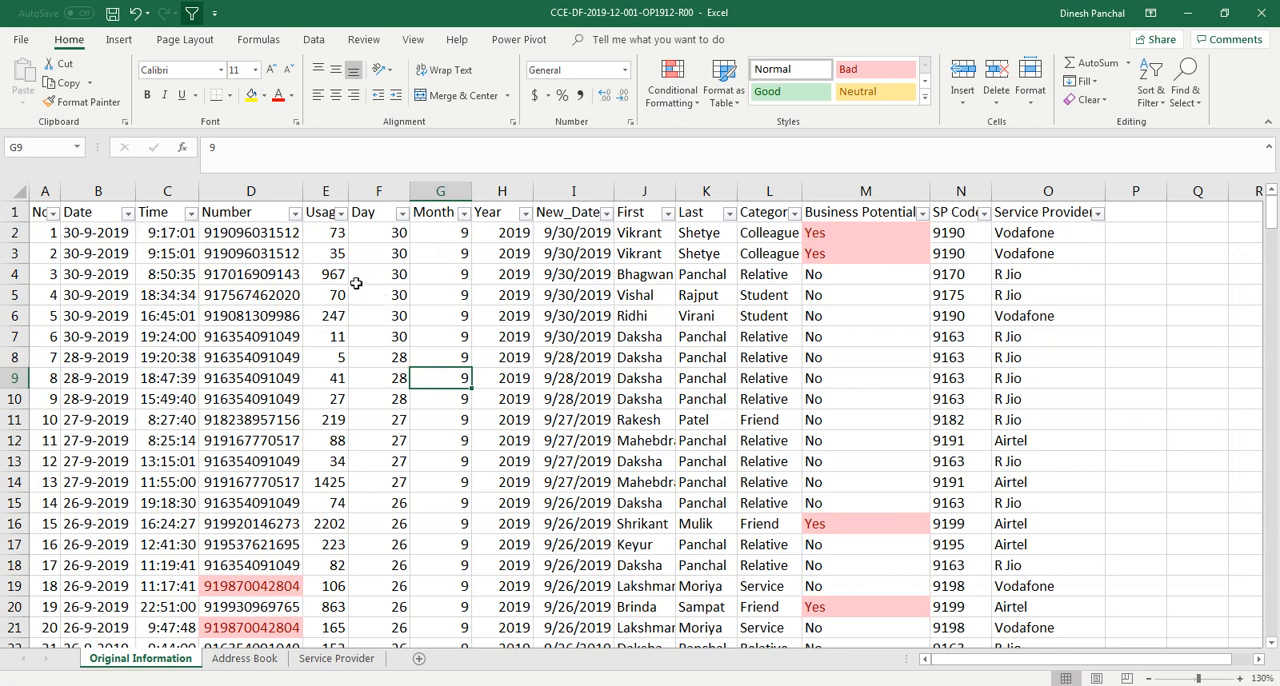
Widen the Usage column and rename its header to Duration
left_click_drag(348, 189, 378, 189)
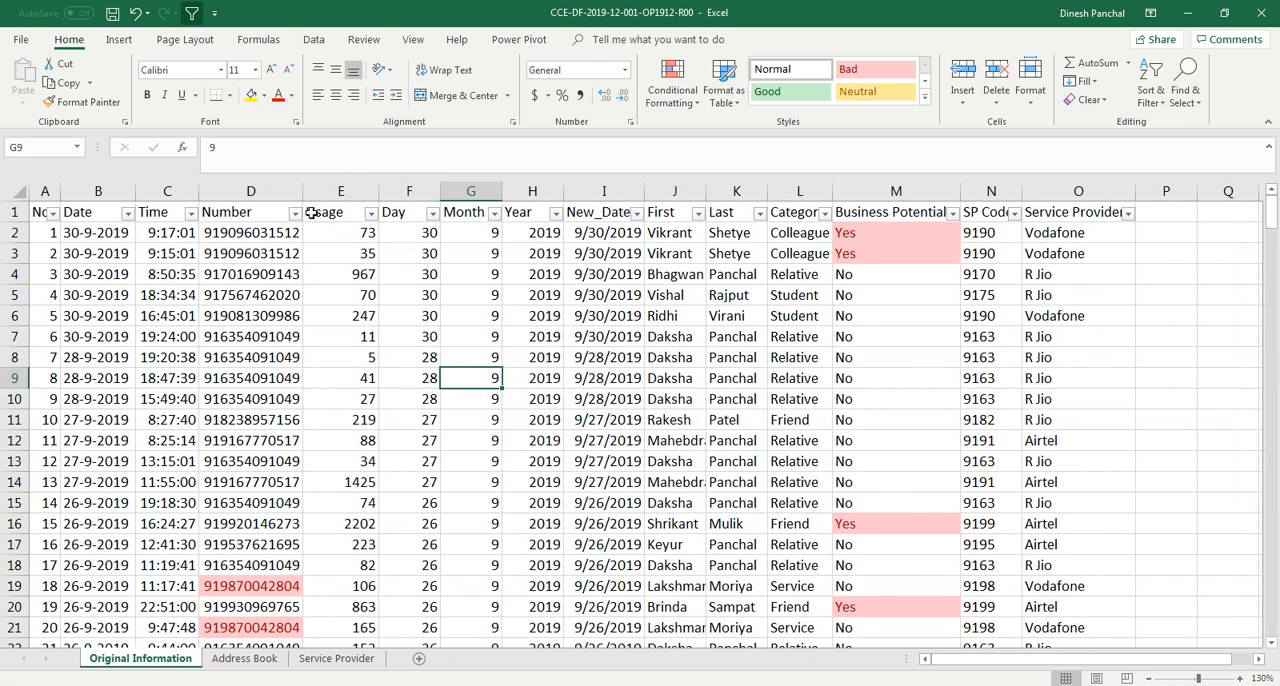
left_click(312, 215)
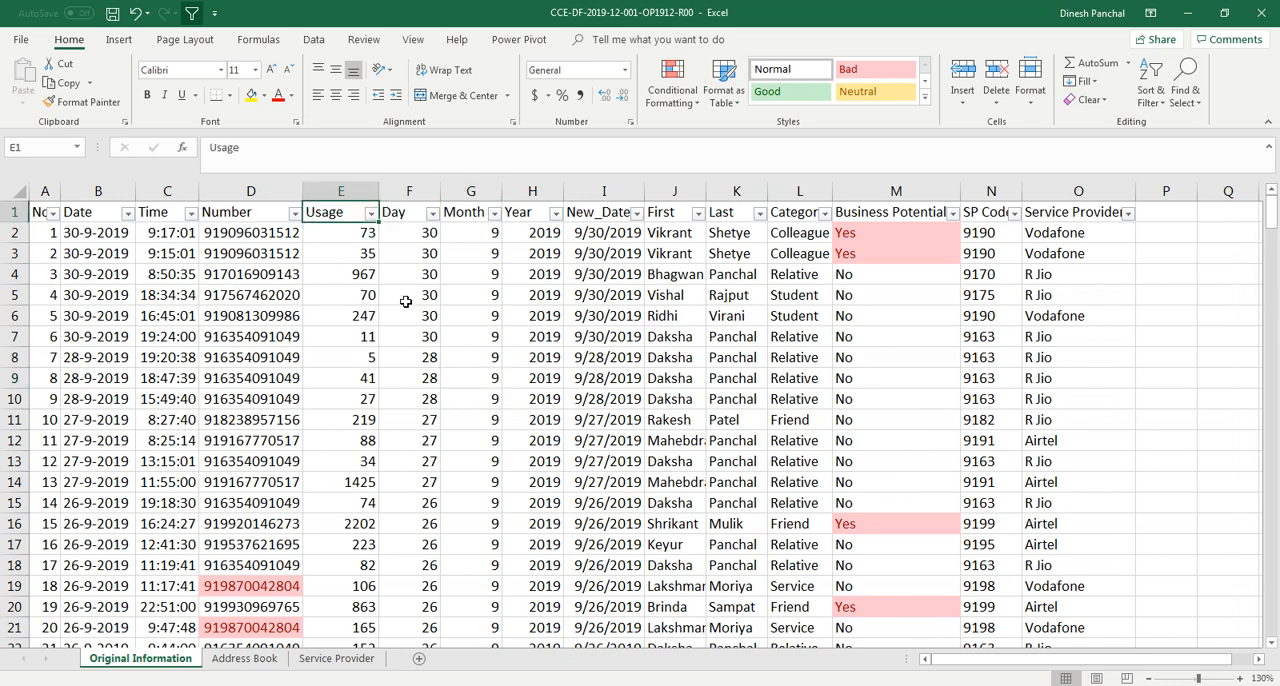
type("Durat")
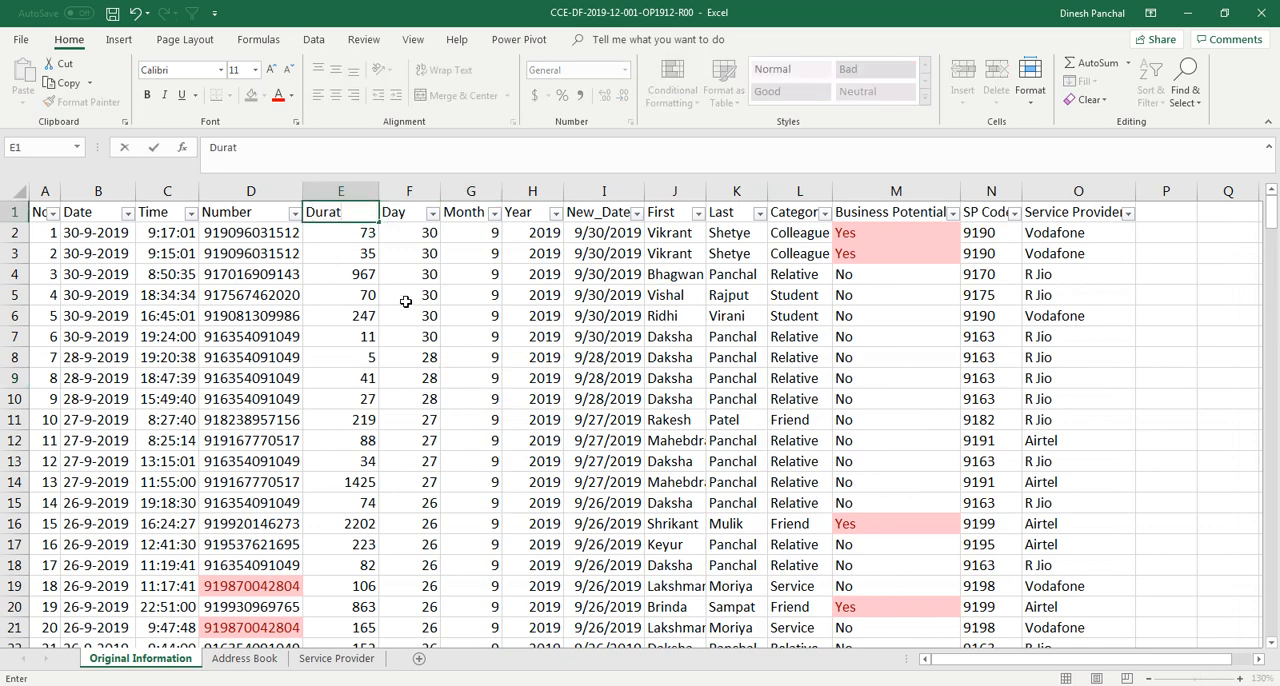
type("ion")
key("Return")
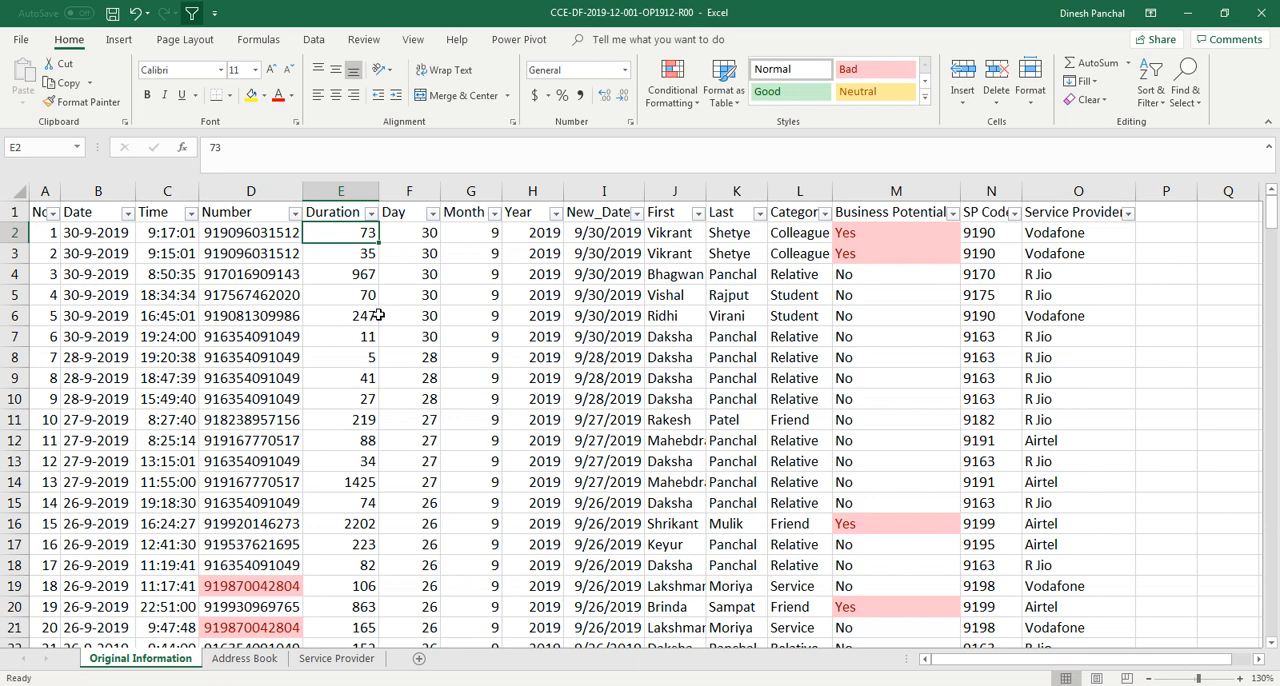
Try highlighting Duration values equal to 1425 with Light Red Fill with Dark Red Text, cancelling the dialog
left_click(350, 190)
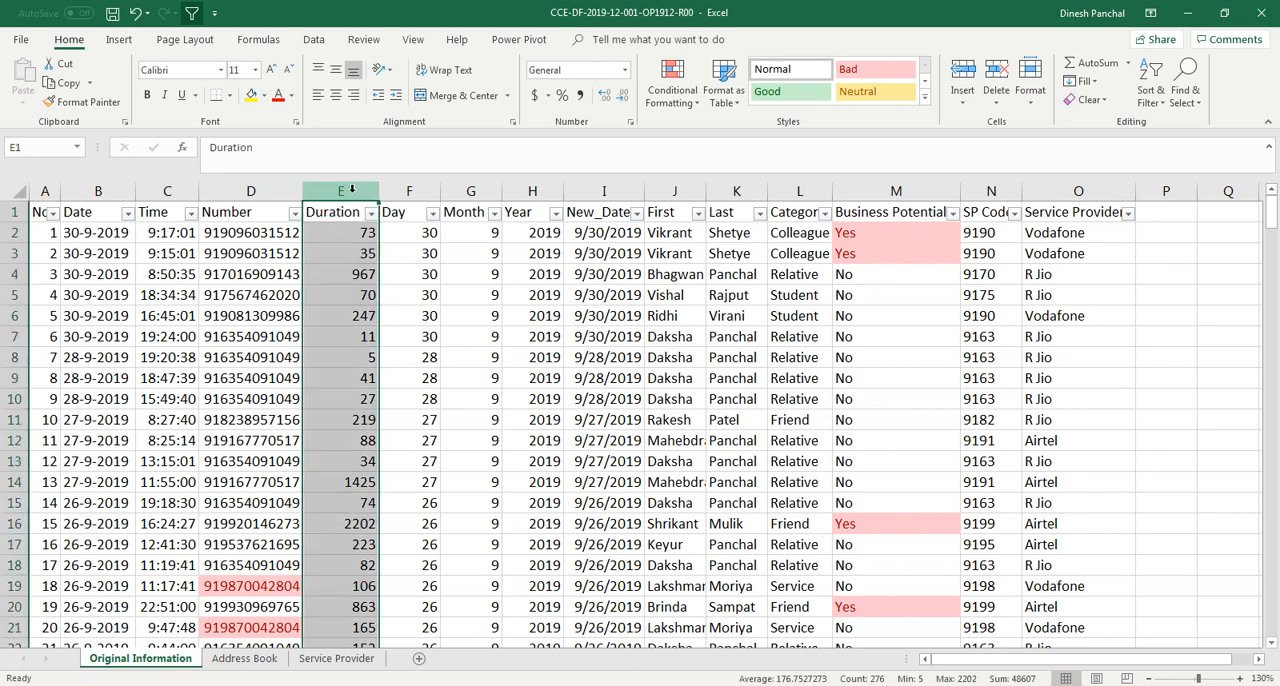
left_click(672, 85)
mouse_move(718, 140)
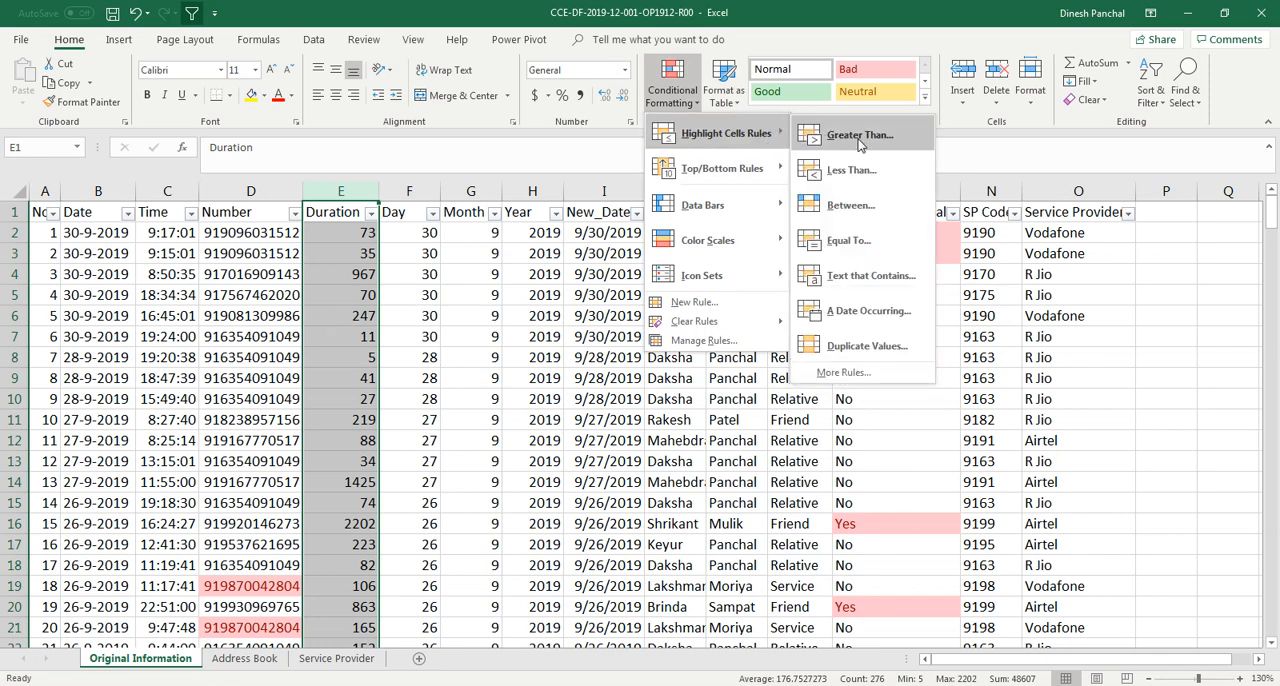
left_click(848, 241)
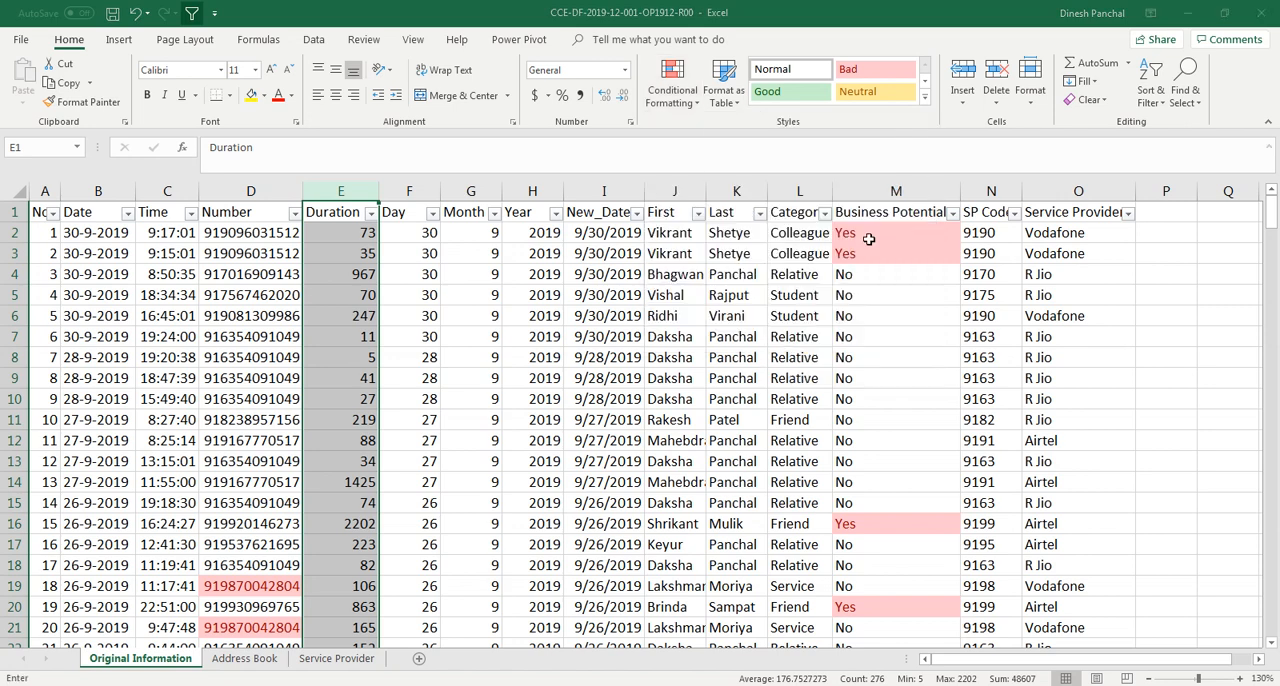
type("14")
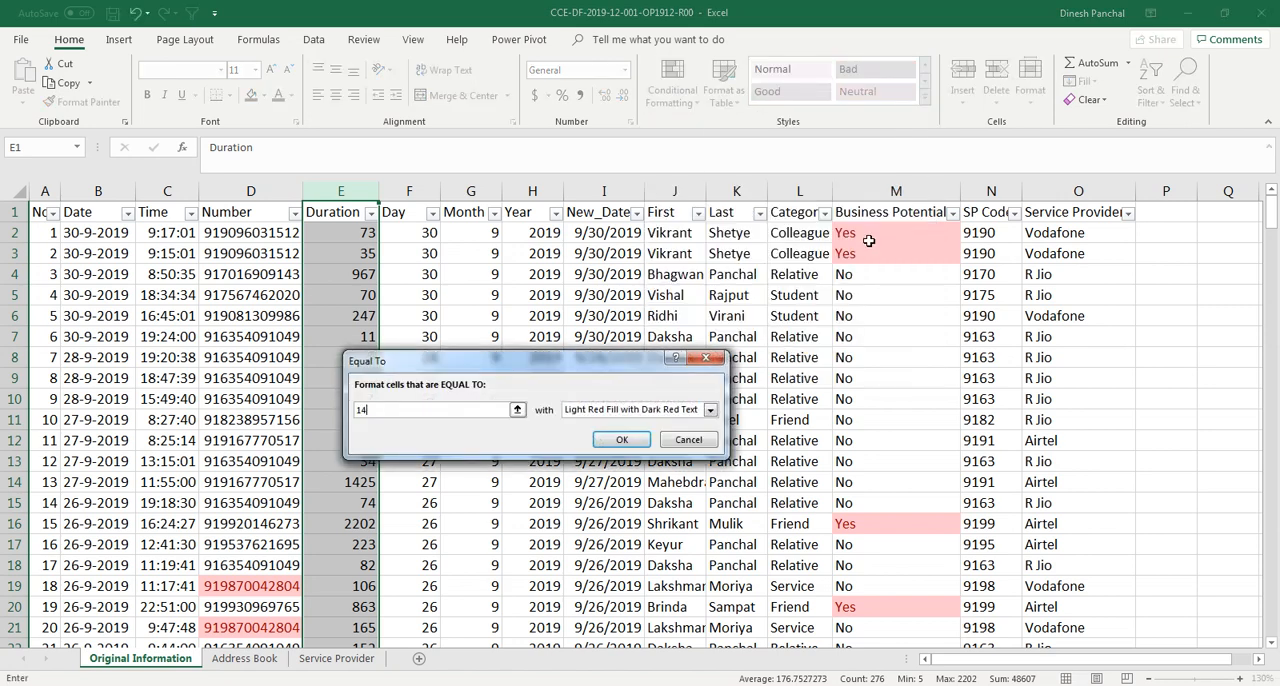
type("25")
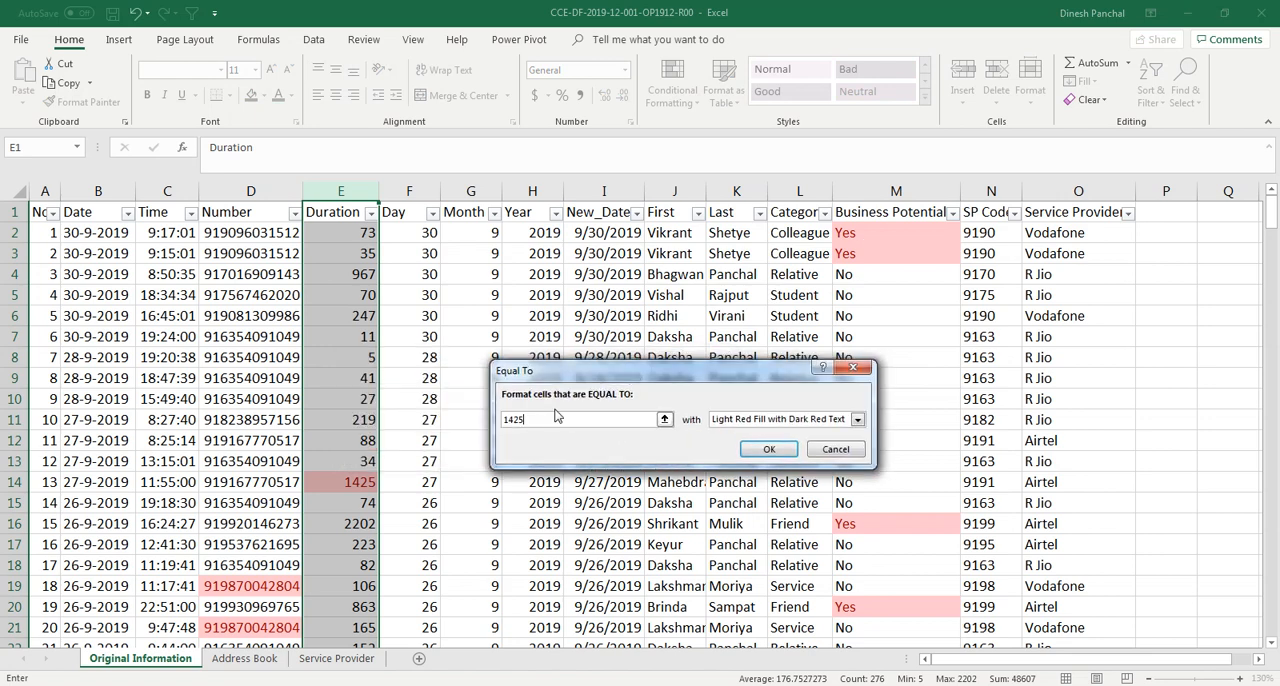
left_click_drag(487, 359, 633, 369)
left_click(817, 447)
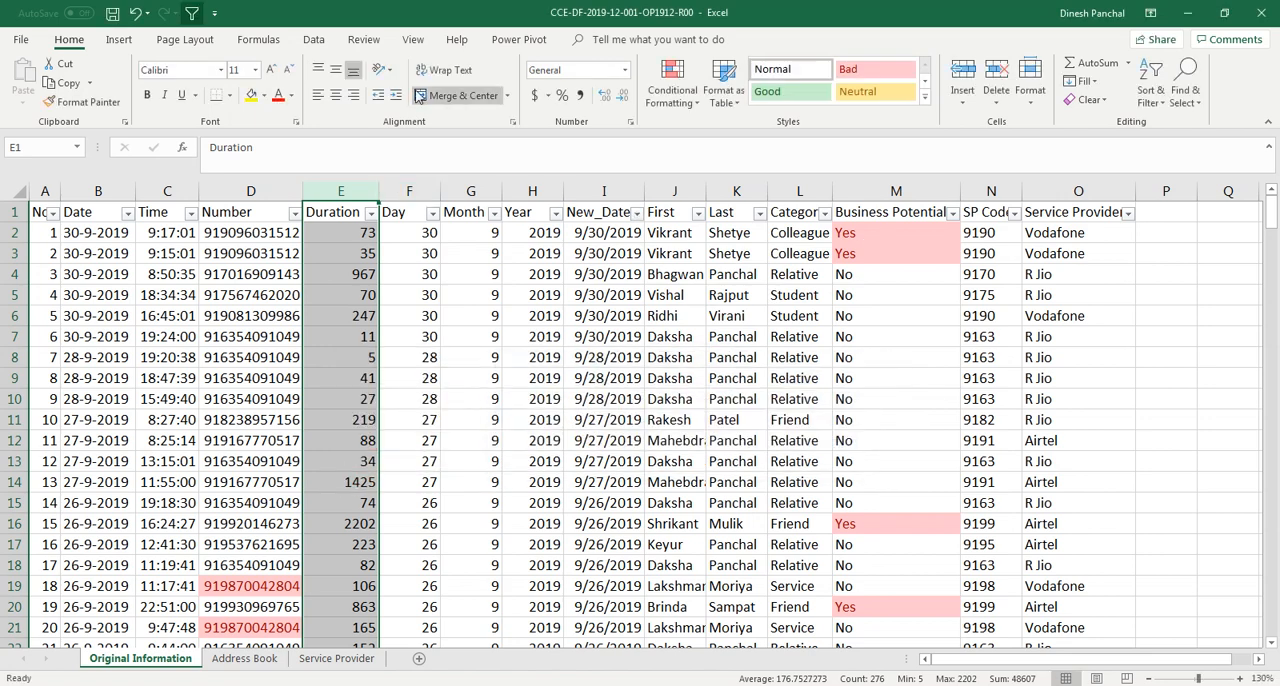
Highlight the top 10% of Duration values with Light Red Fill with Dark Red Text, then undo the rule
left_click(686, 110)
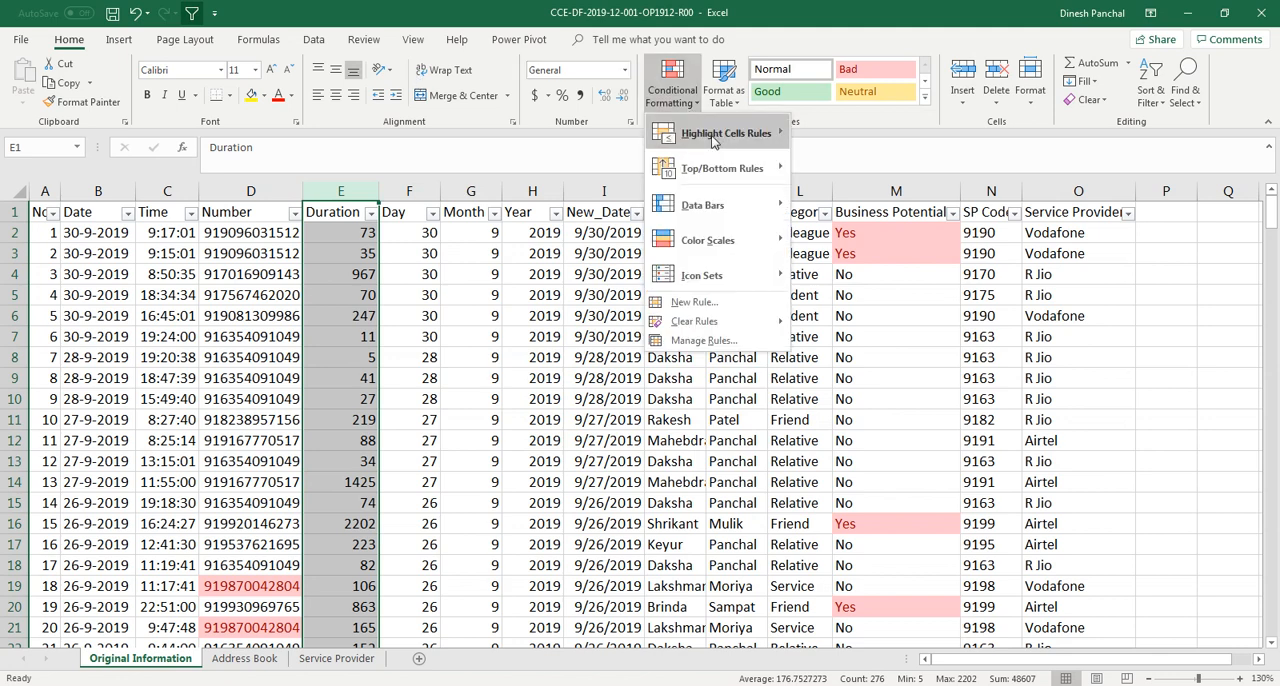
mouse_move(766, 134)
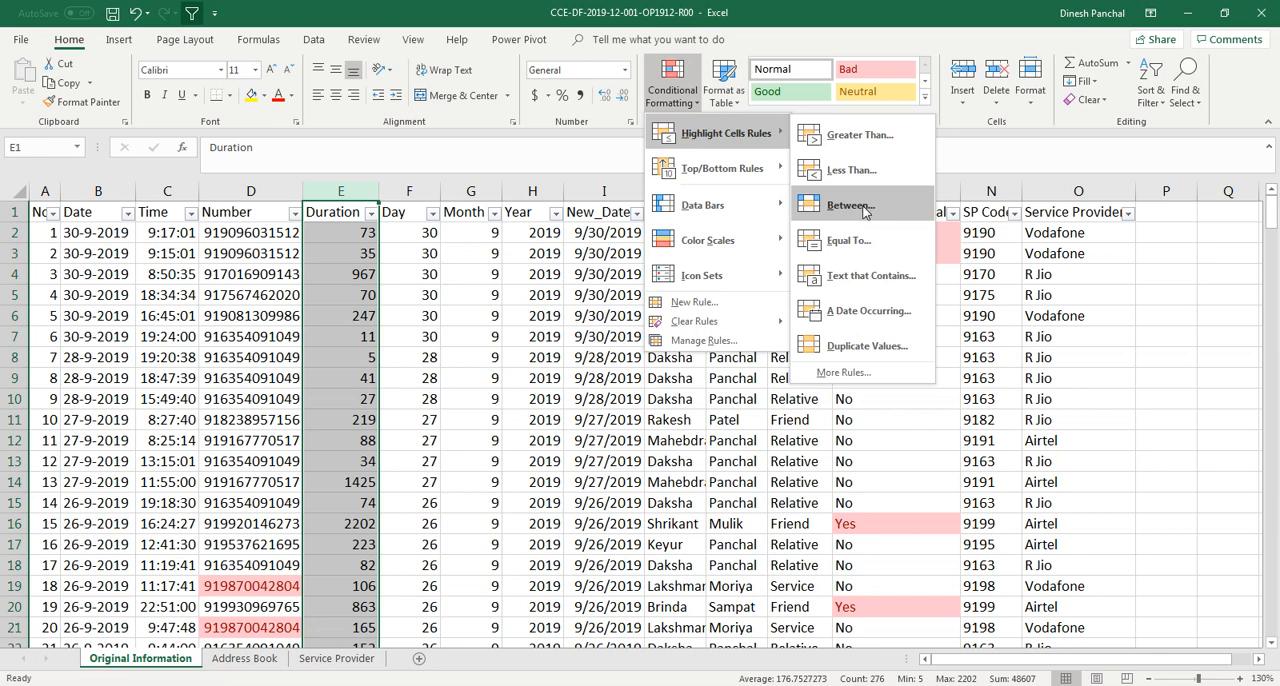
mouse_move(757, 165)
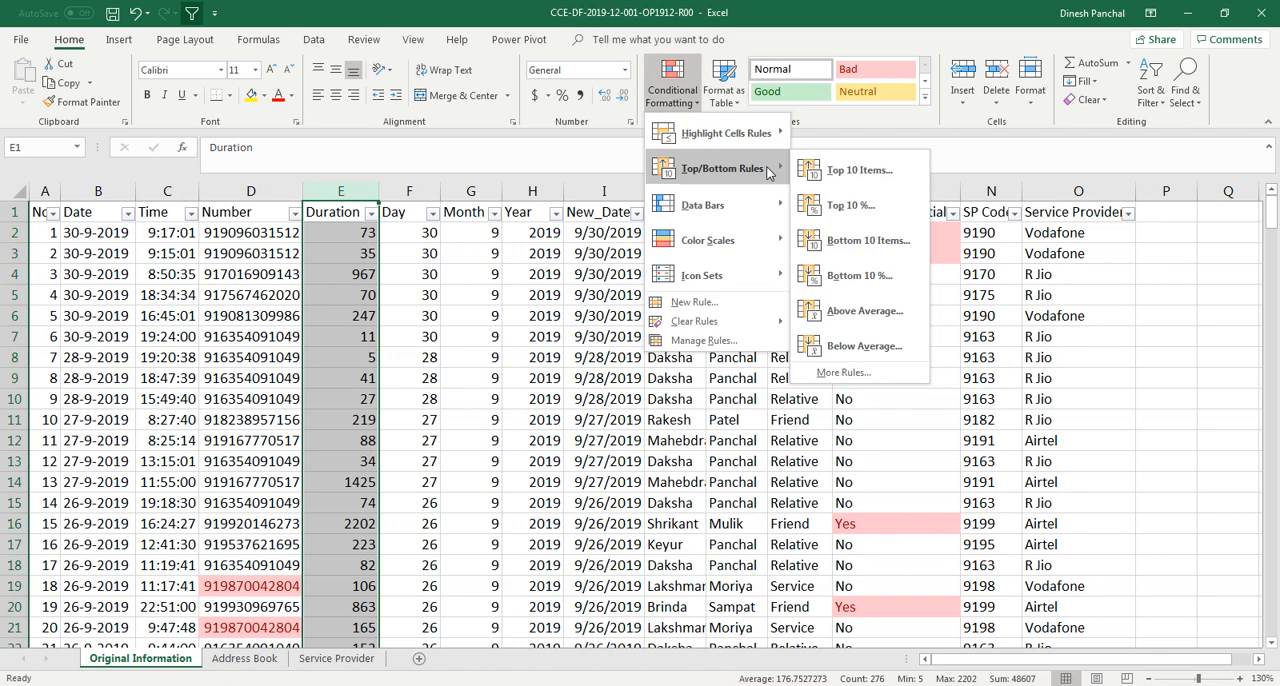
left_click(853, 210)
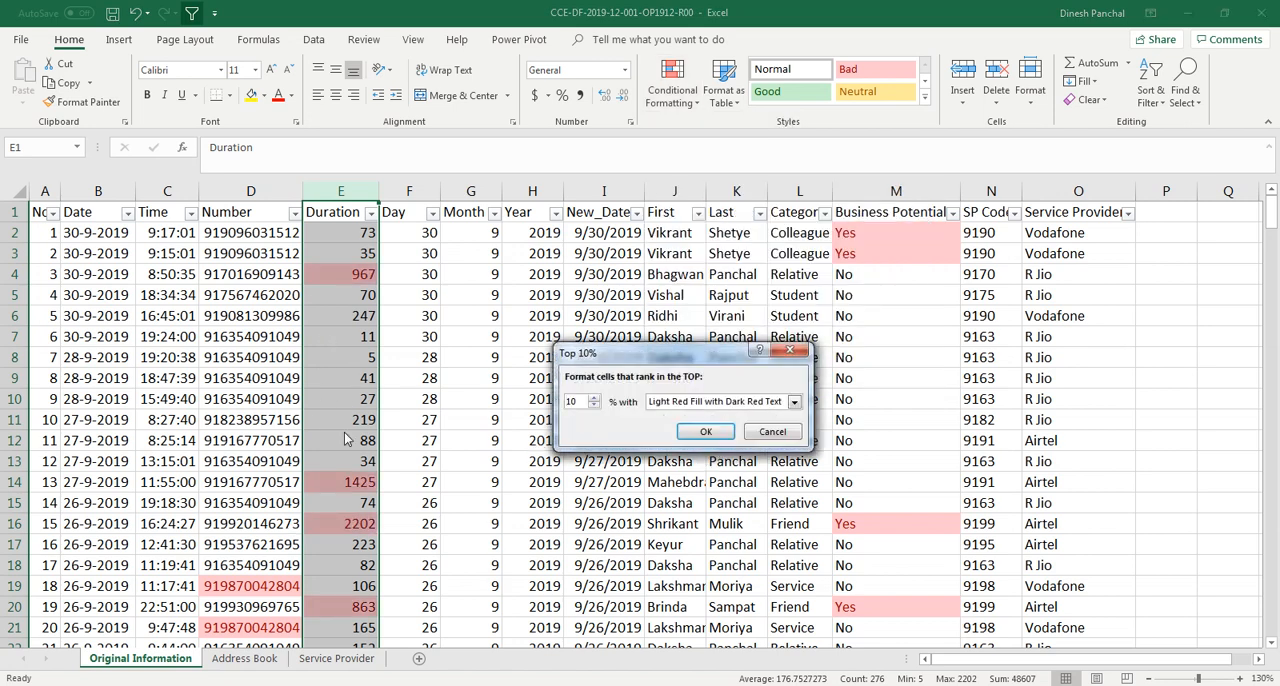
left_click(703, 437)
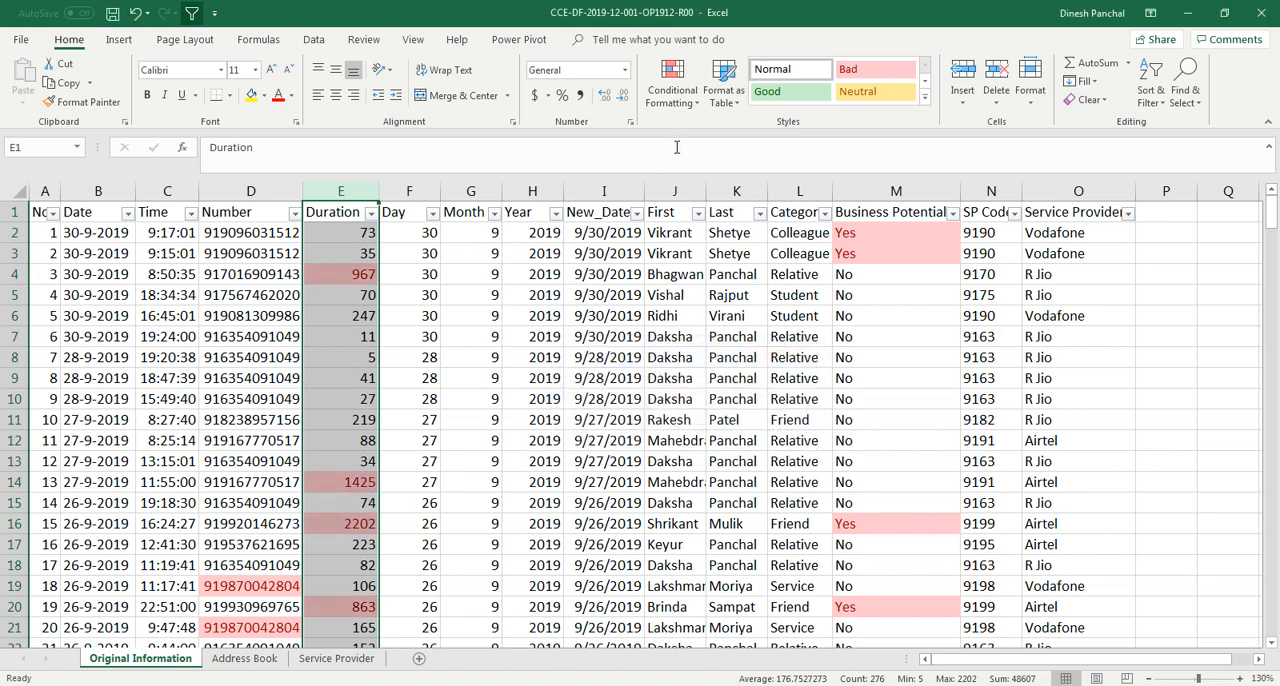
key("ctrl+z")
Add blue gradient fill data bars to the Duration column
left_click(672, 85)
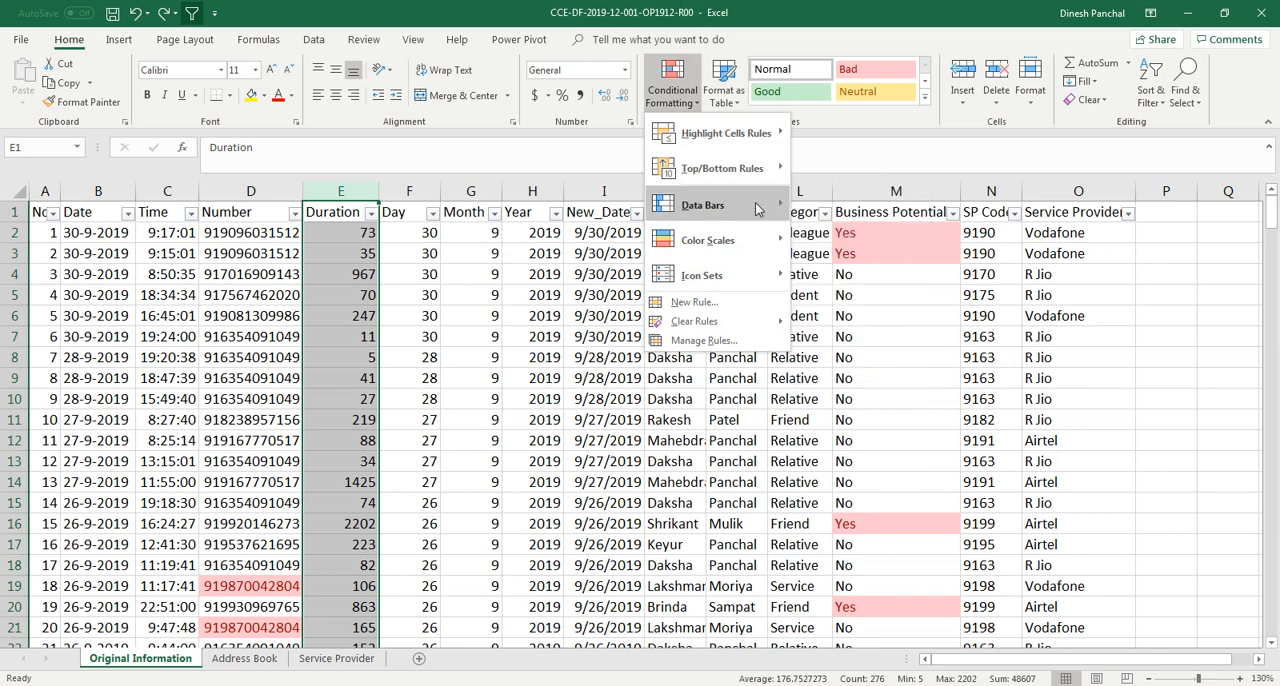
mouse_move(757, 207)
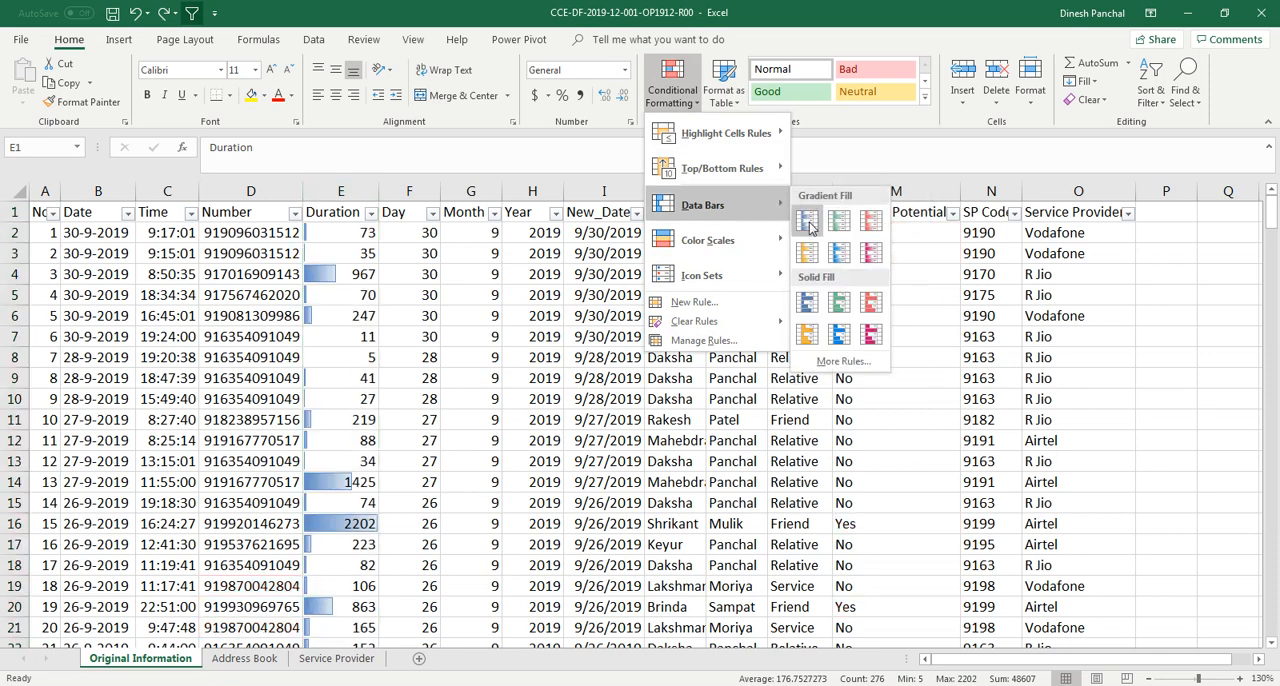
left_click(807, 221)
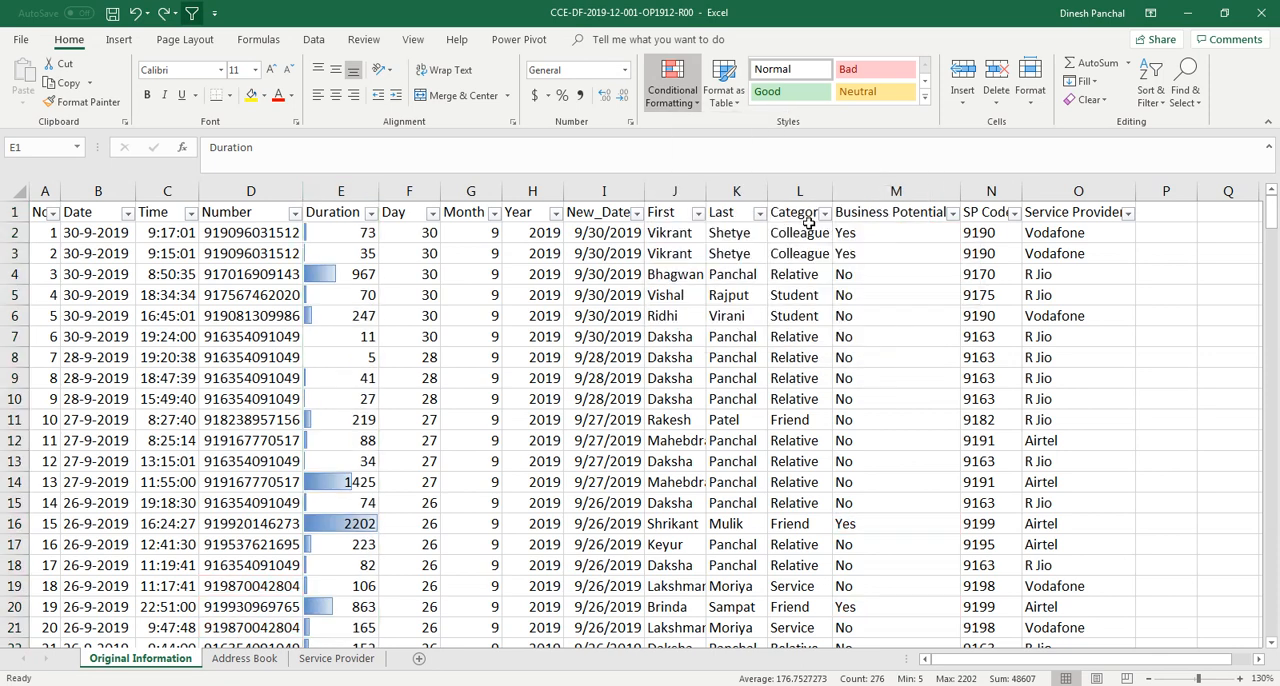
left_click(340, 400)
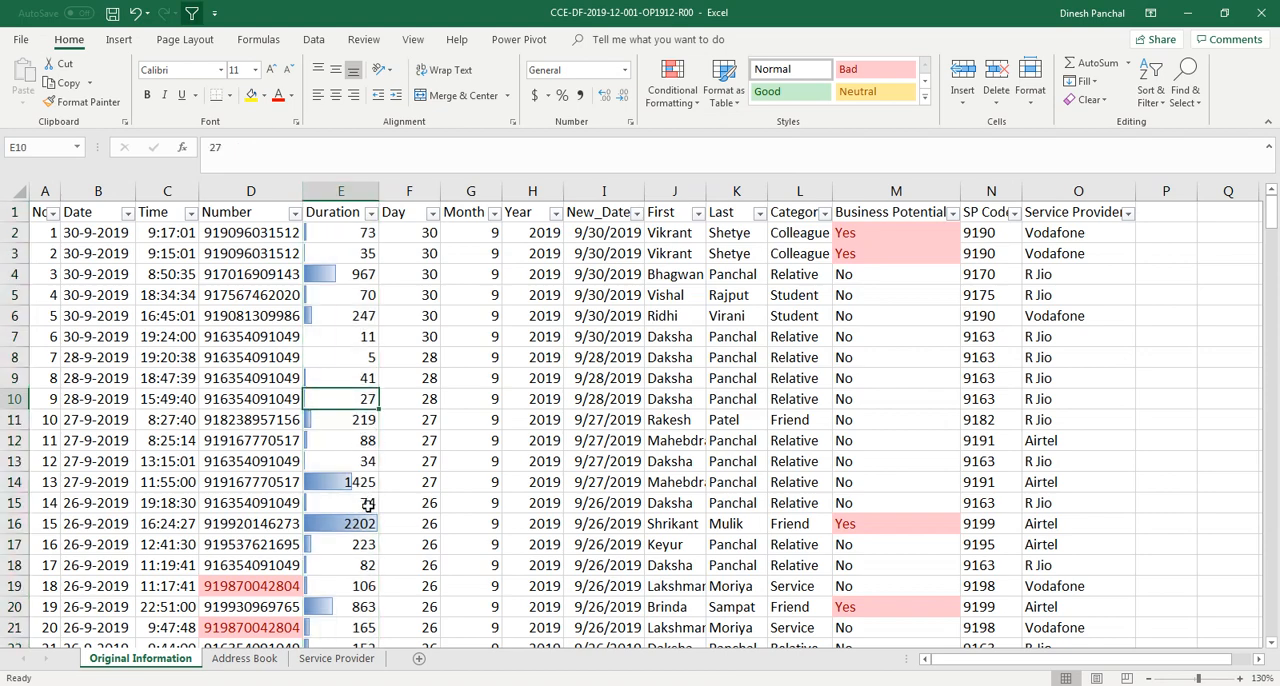
Apply the Green - Yellow - Red colour scale to the Duration column
scroll(368, 510, "down", 10)
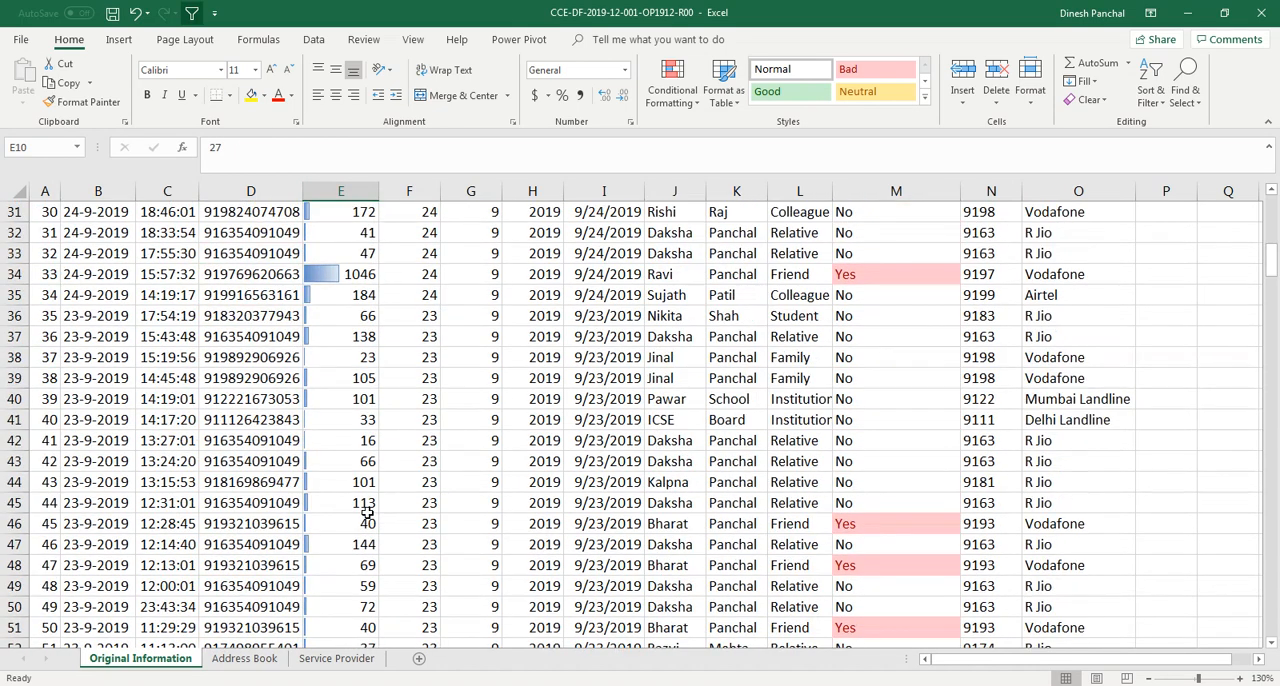
scroll(368, 512, "up", 10)
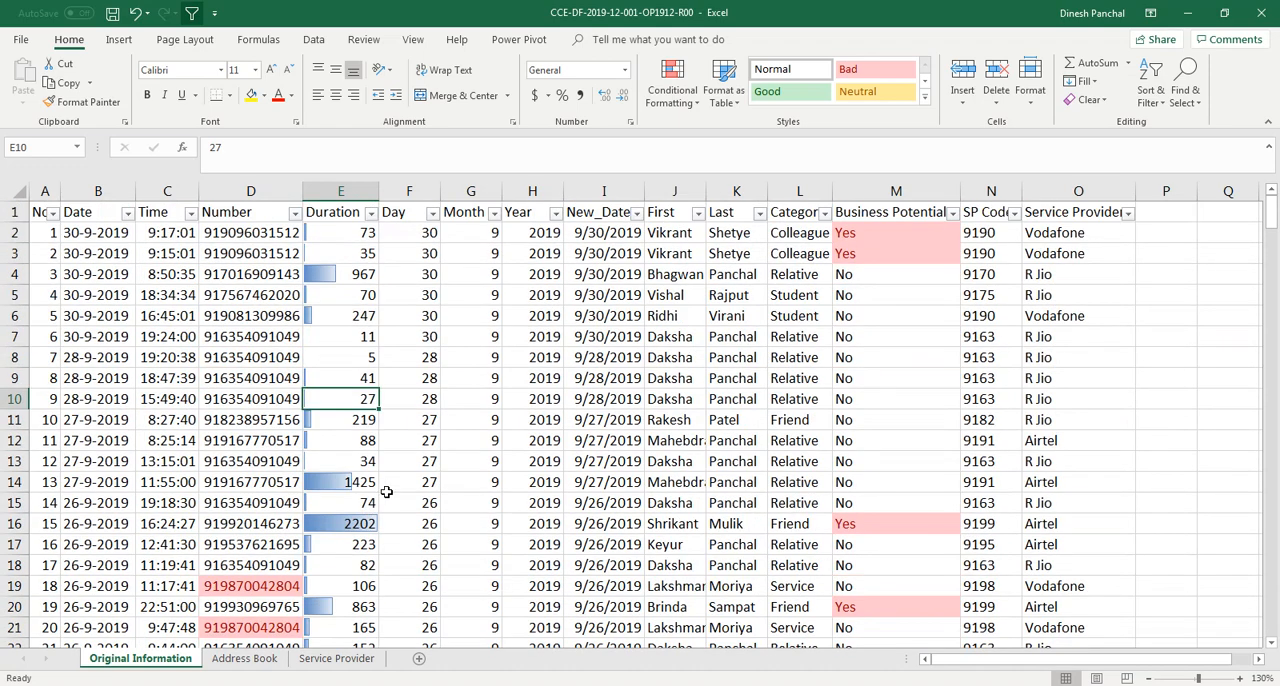
left_click(340, 191)
left_click(672, 85)
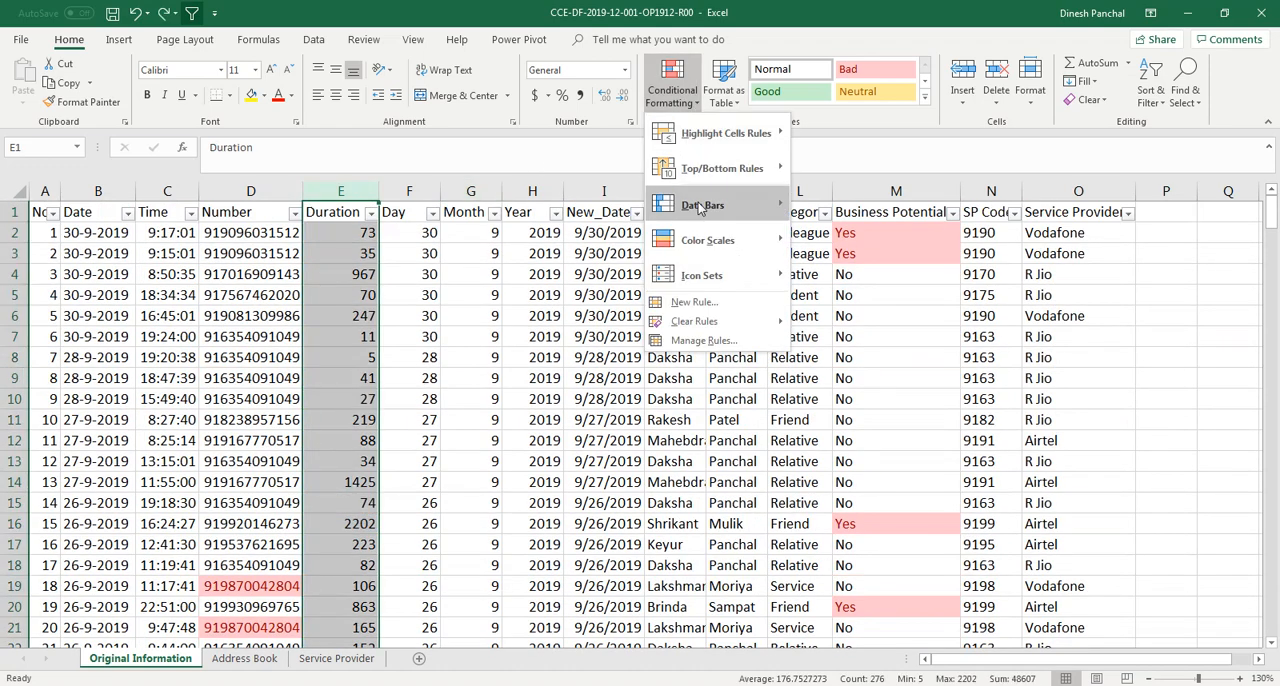
mouse_move(703, 249)
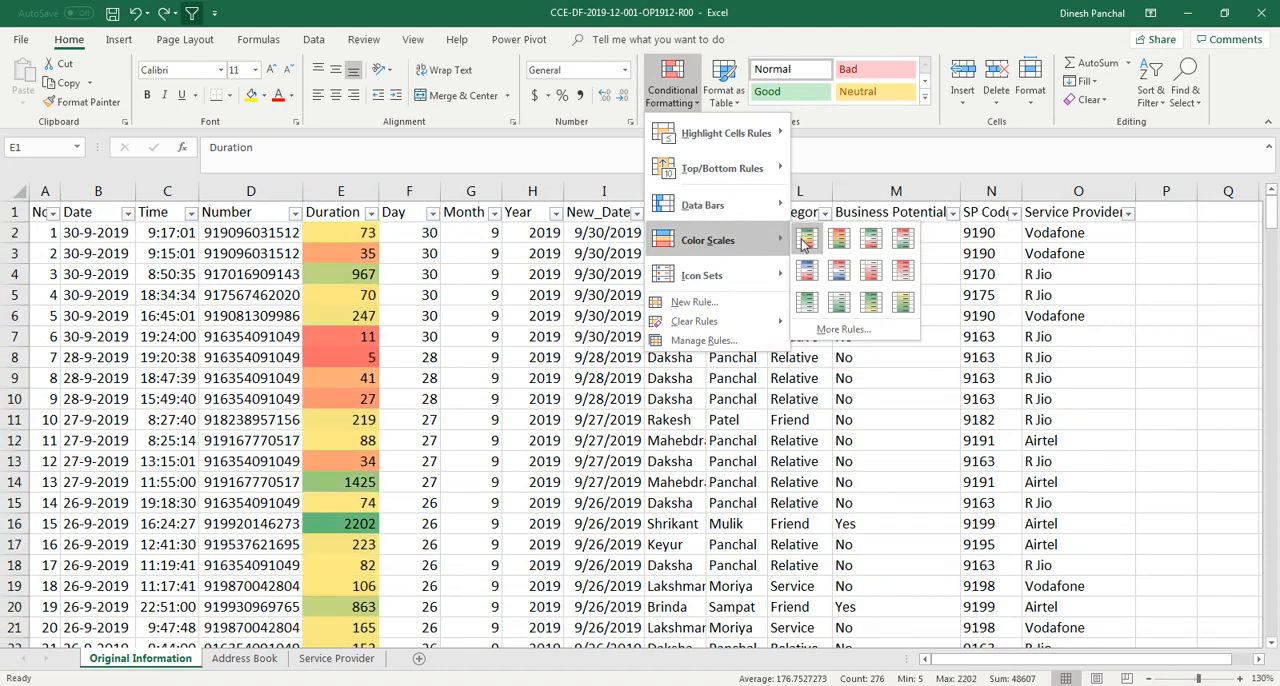
left_click(806, 238)
left_click(442, 358)
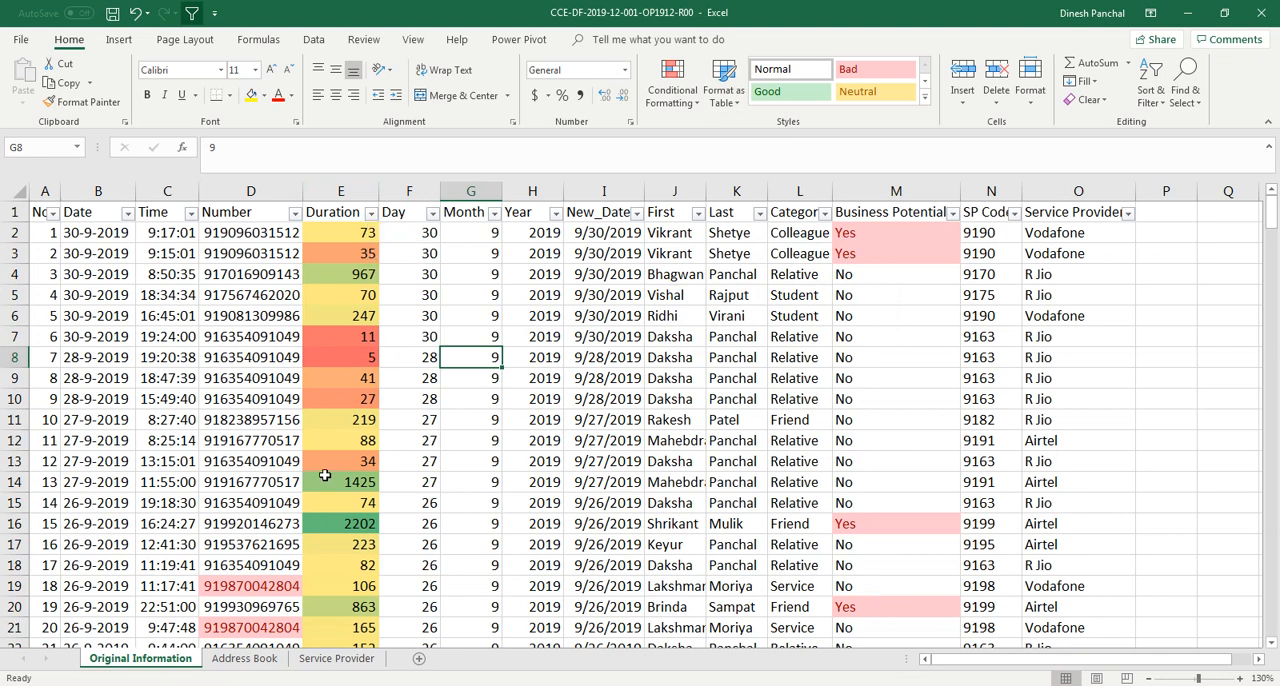
Filter the Duration column to show only rows whose cells have the light yellow colour
left_click(328, 273)
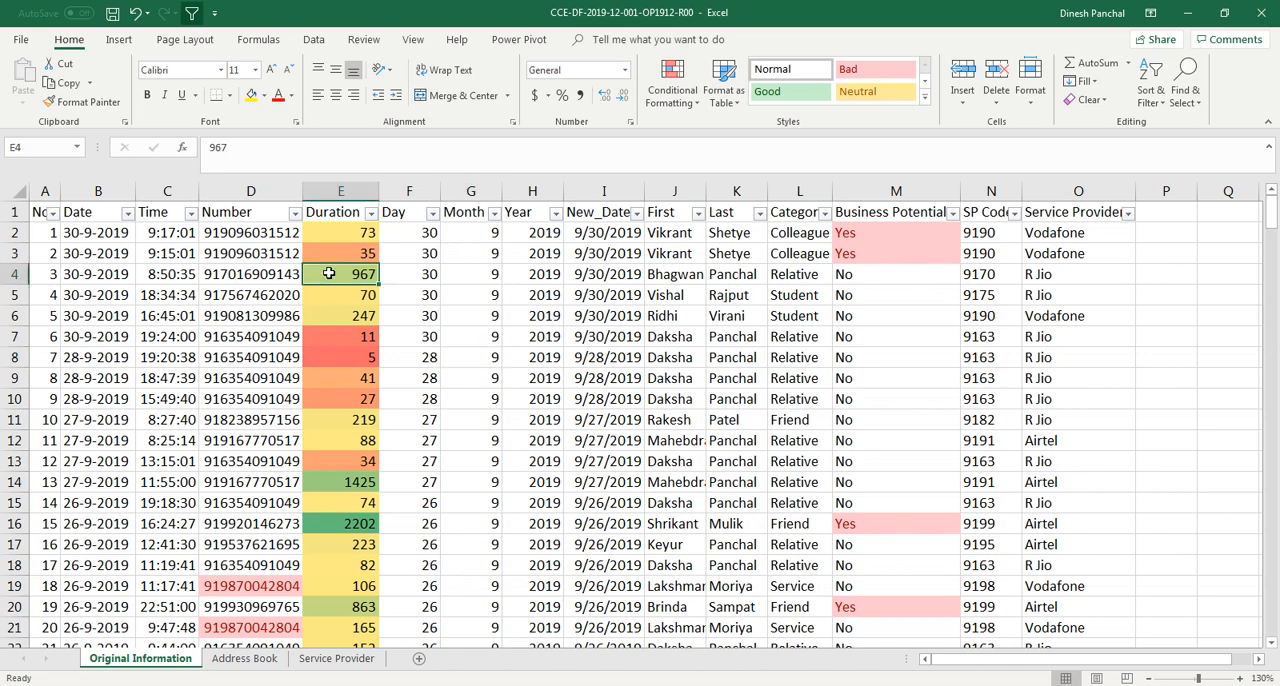
left_click(343, 362)
left_click(354, 428)
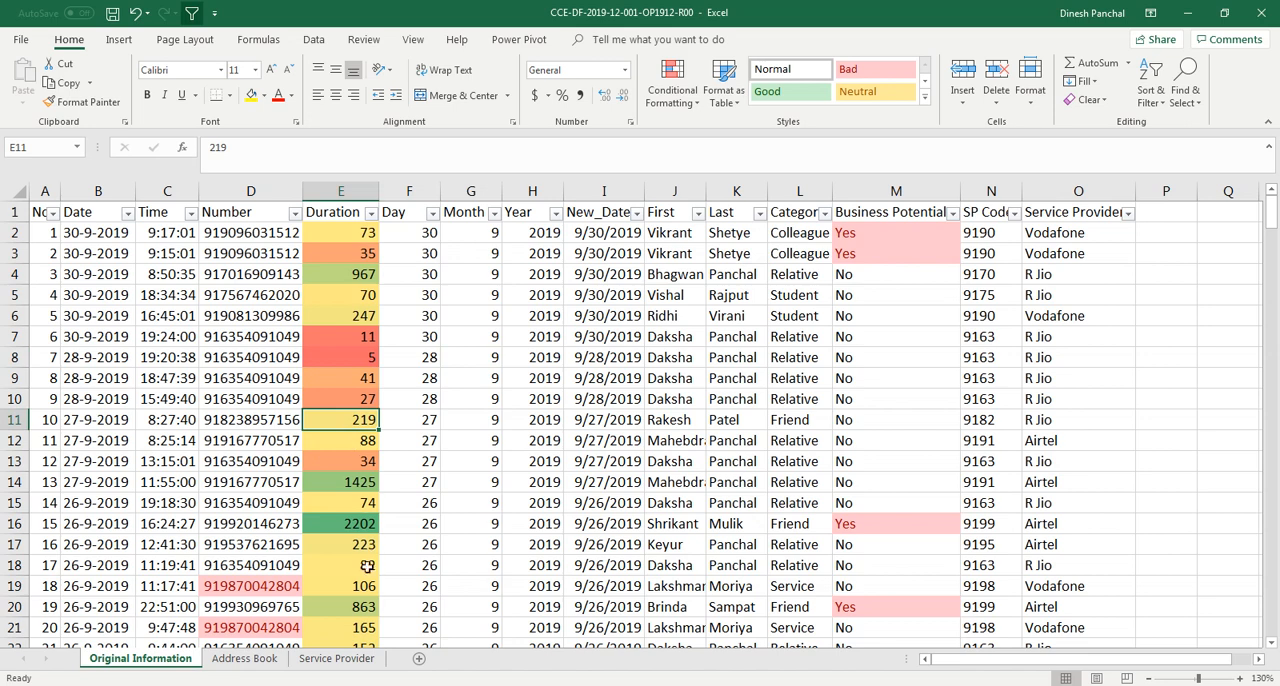
left_click(358, 606)
left_click(367, 585)
left_click(365, 530)
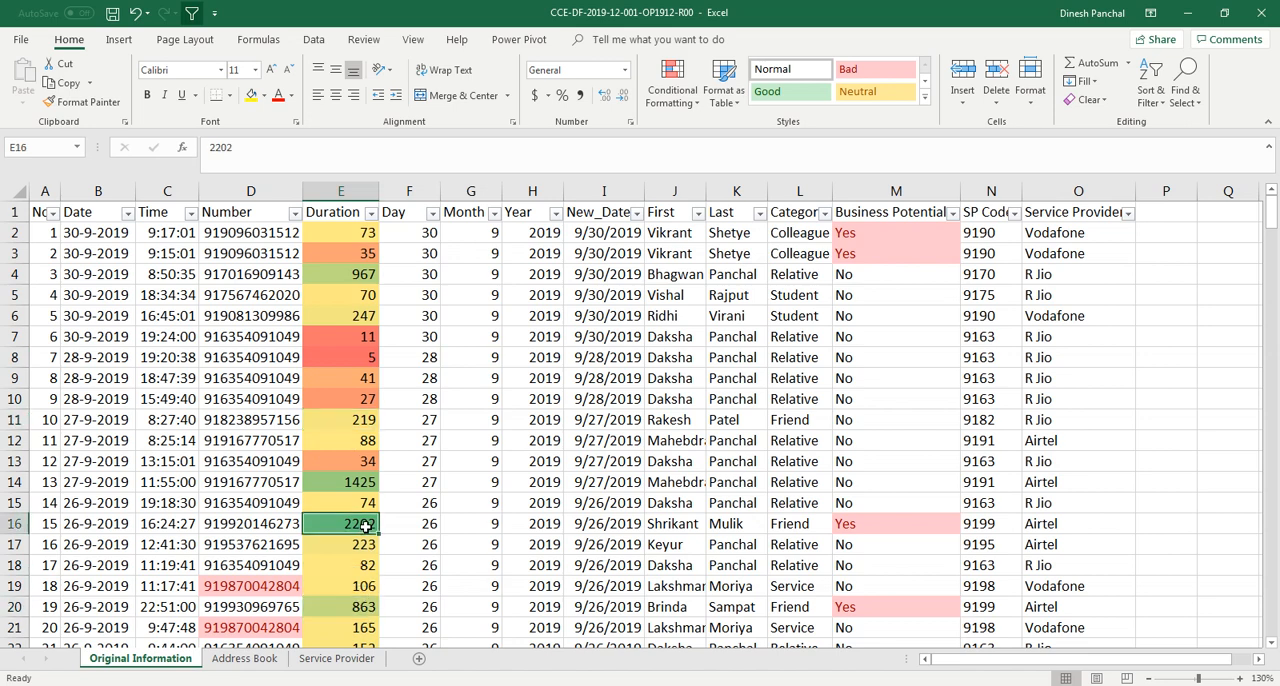
left_click(370, 214)
mouse_move(304, 312)
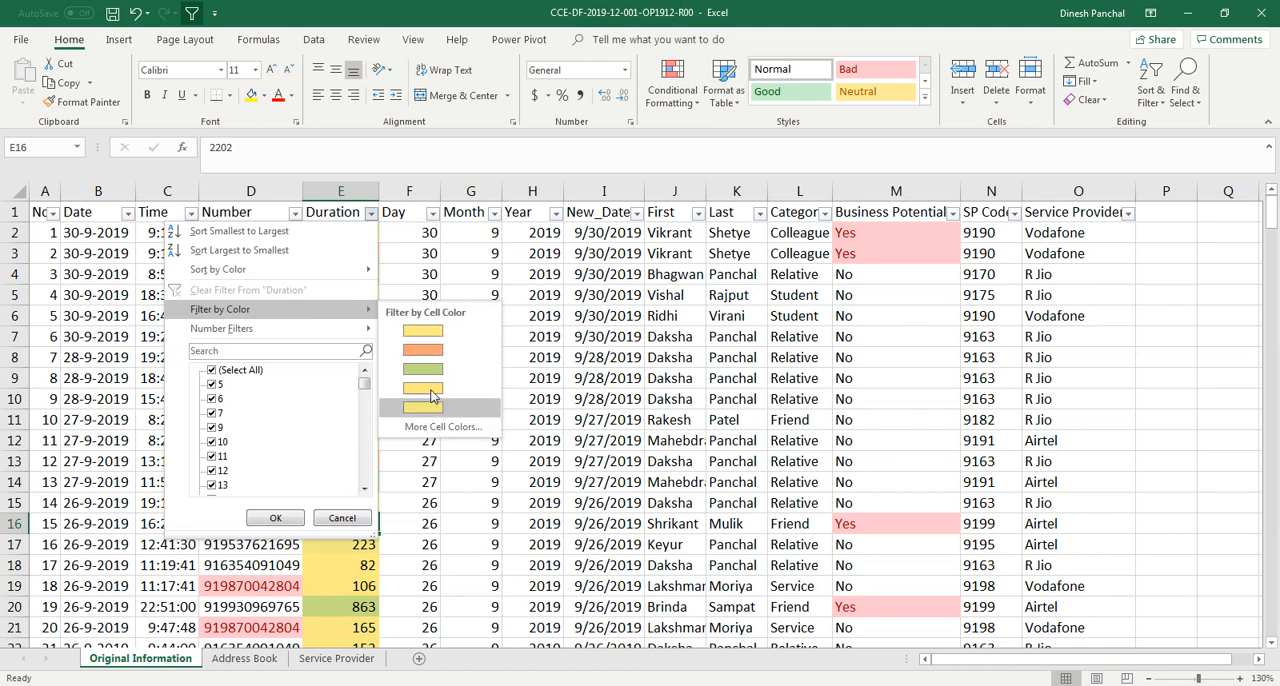
left_click(436, 430)
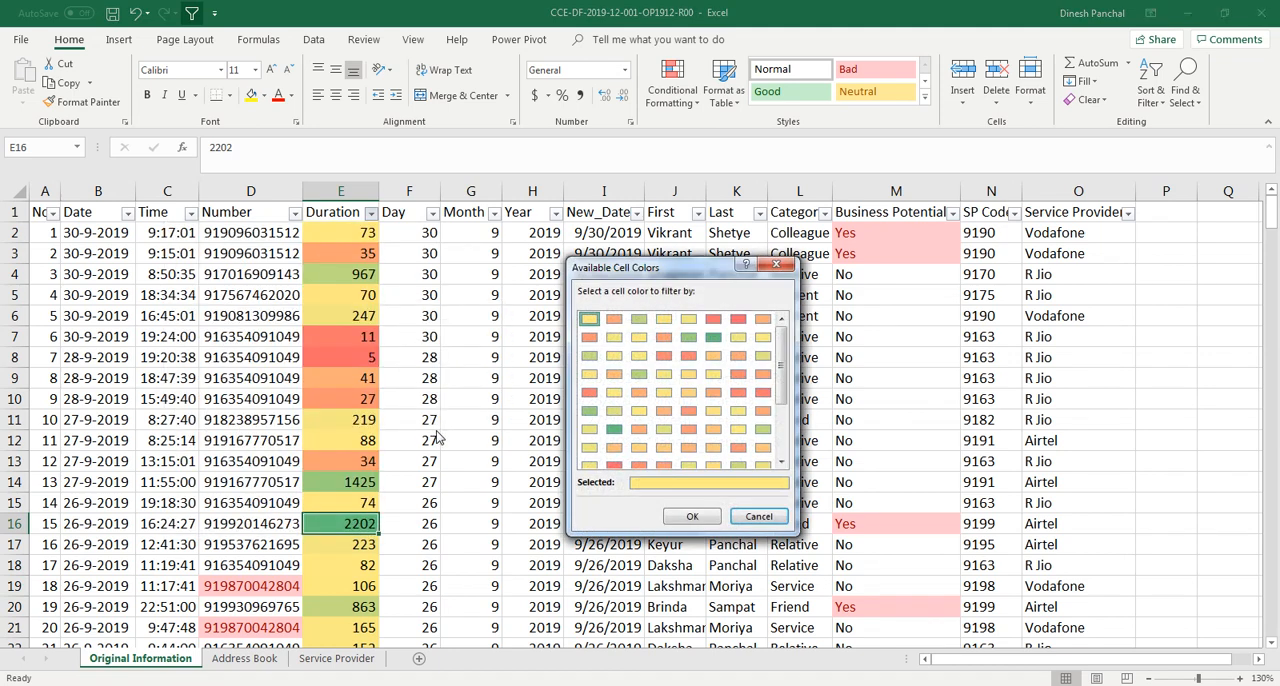
mouse_move(780, 380)
left_mouse_down()
mouse_move(781, 461)
mouse_move(780, 368)
left_mouse_up()
left_click(692, 516)
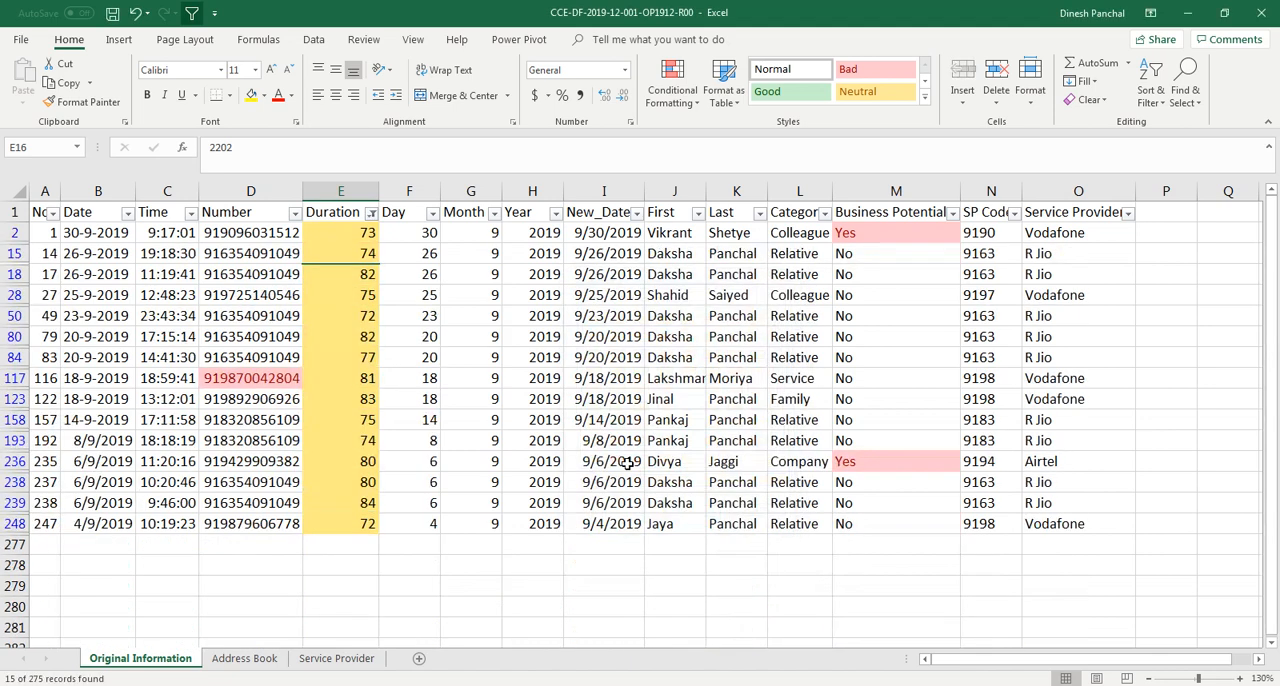
Change the Duration filter to show only rows with the orange cell colour
left_click(371, 213)
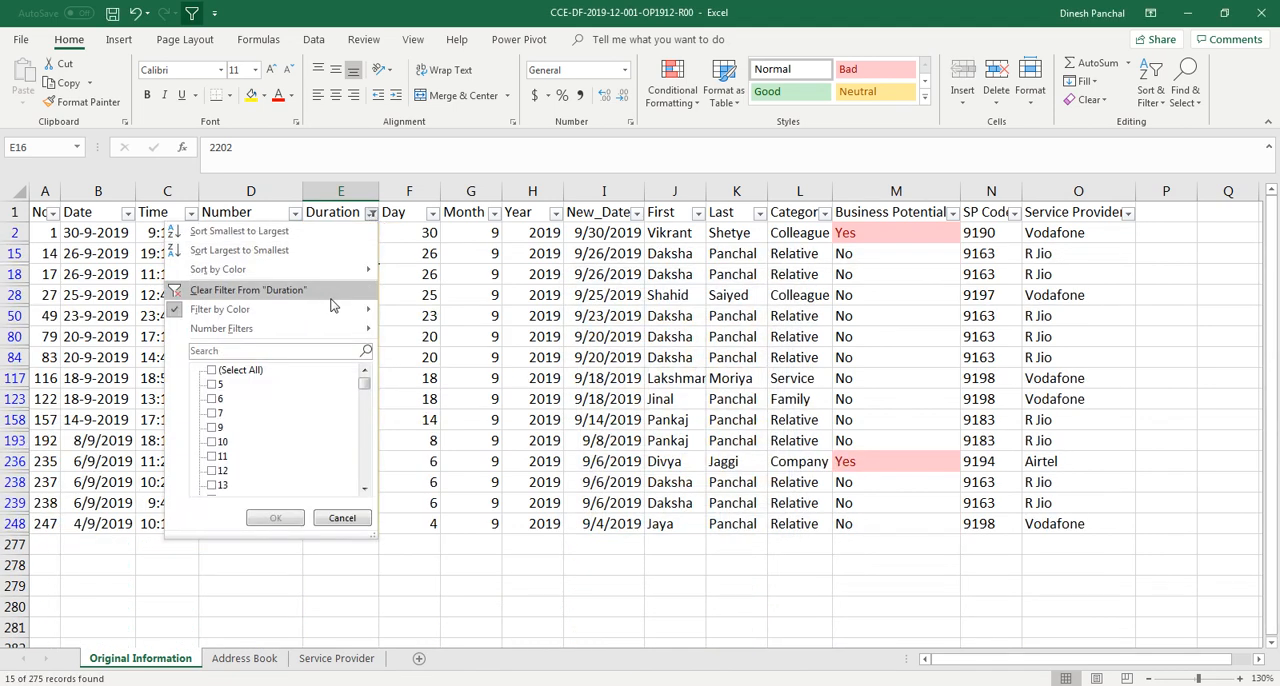
mouse_move(333, 309)
left_click(428, 354)
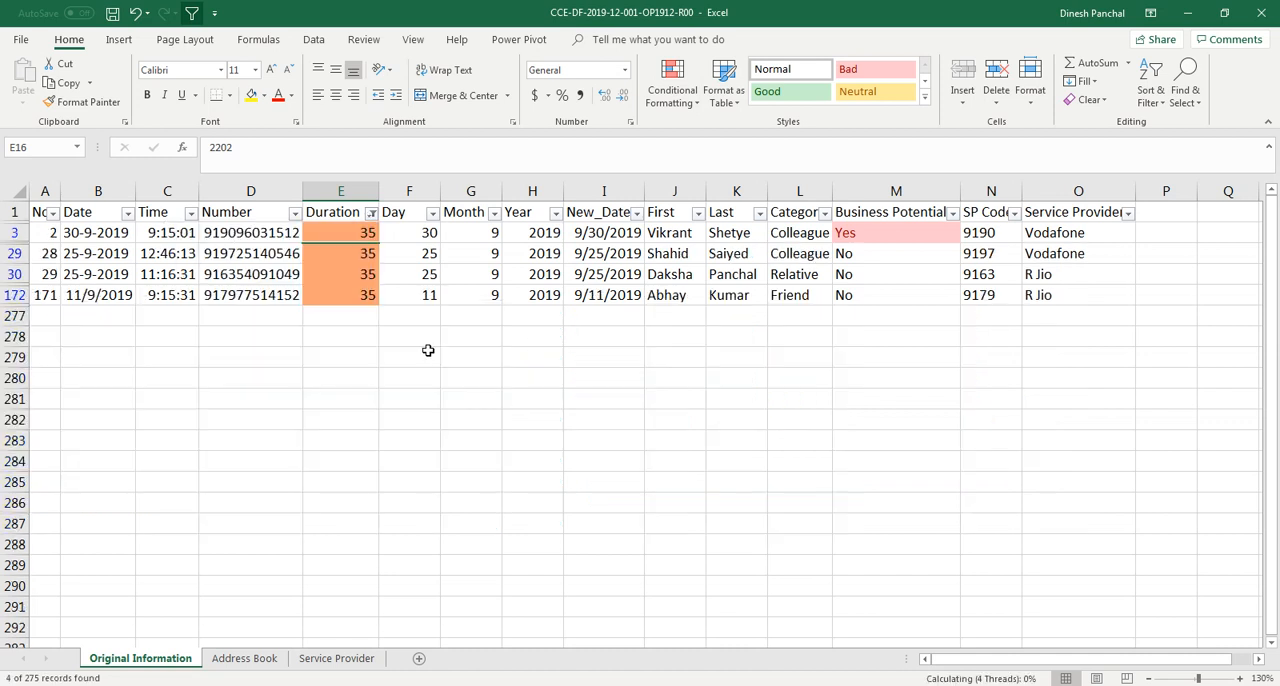
Change the Duration filter to show only rows with the light green cell colour
left_click(371, 213)
mouse_move(335, 311)
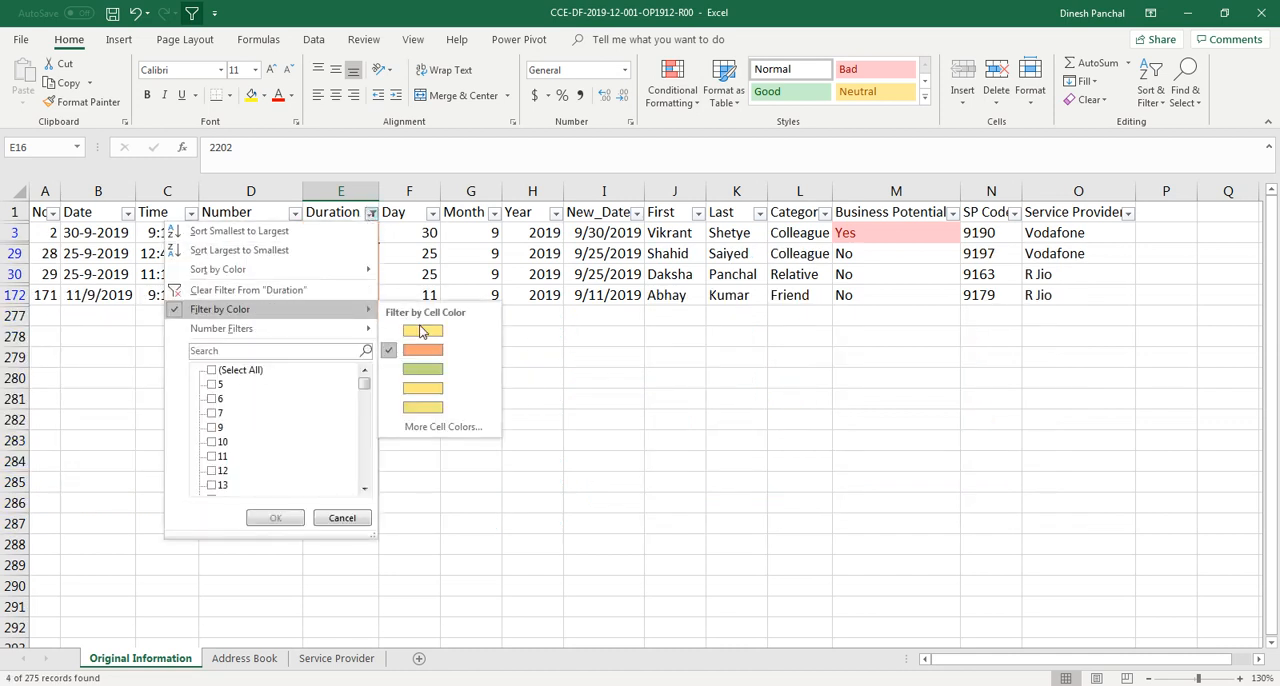
left_click(422, 369)
Clear the filter from the Duration column
left_click(371, 213)
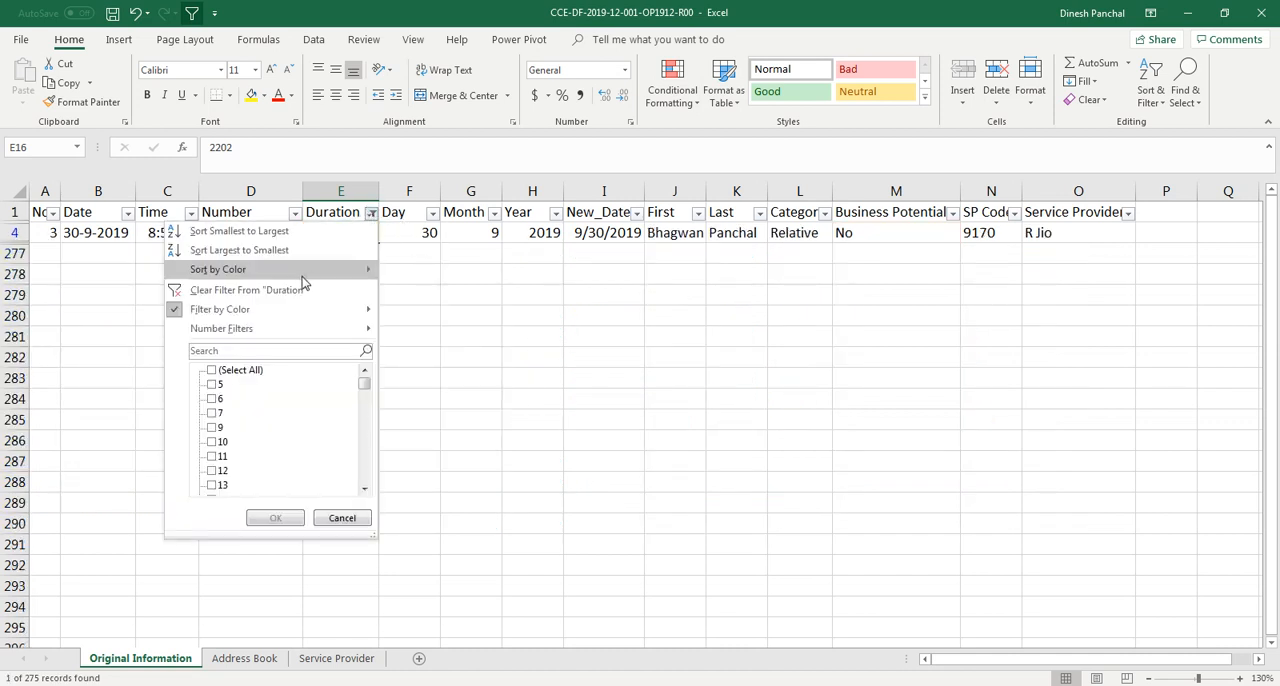
left_click(300, 289)
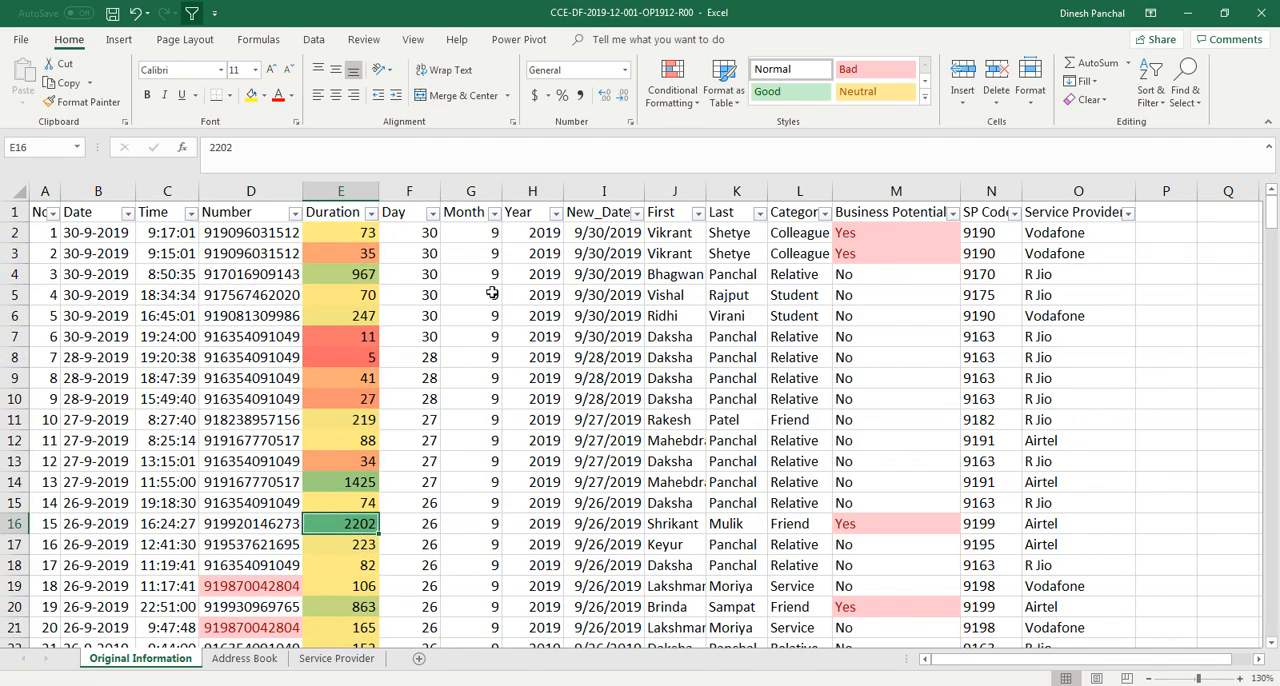
Undo the last three actions, removing the colour formatting from the Duration column
key("ctrl+z")
key("ctrl+z")
key("ctrl+z")
key("ctrl+z")
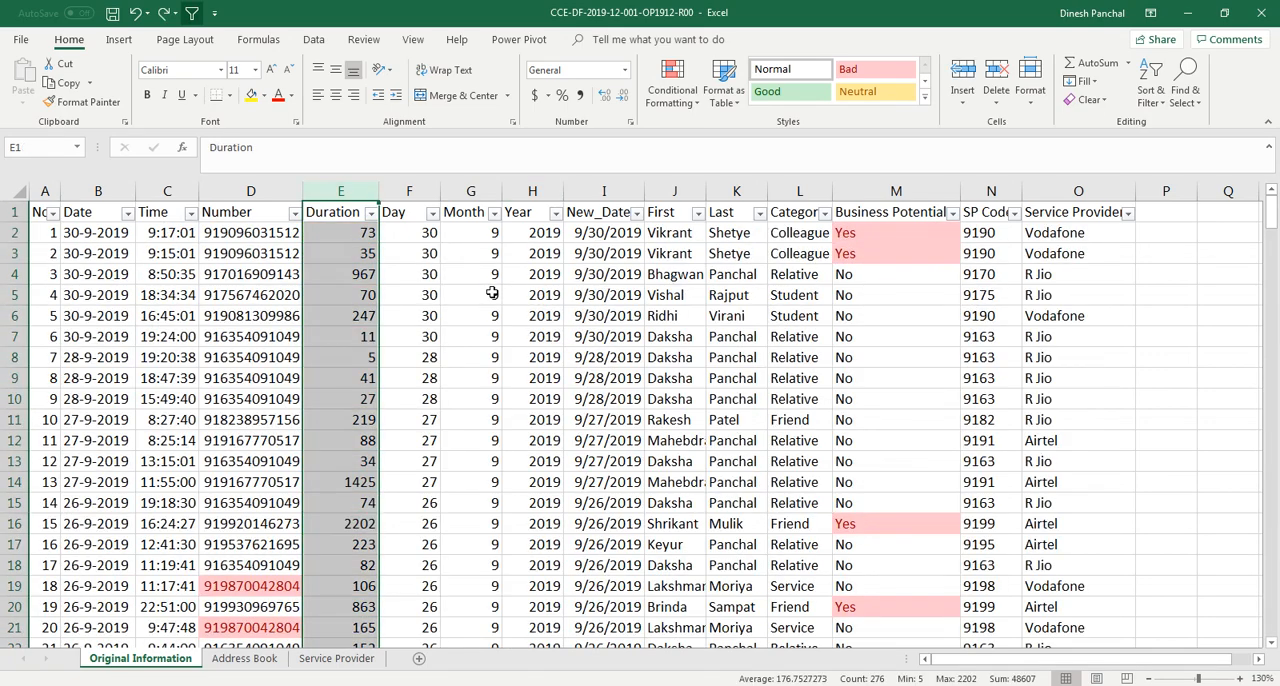
left_click(455, 302)
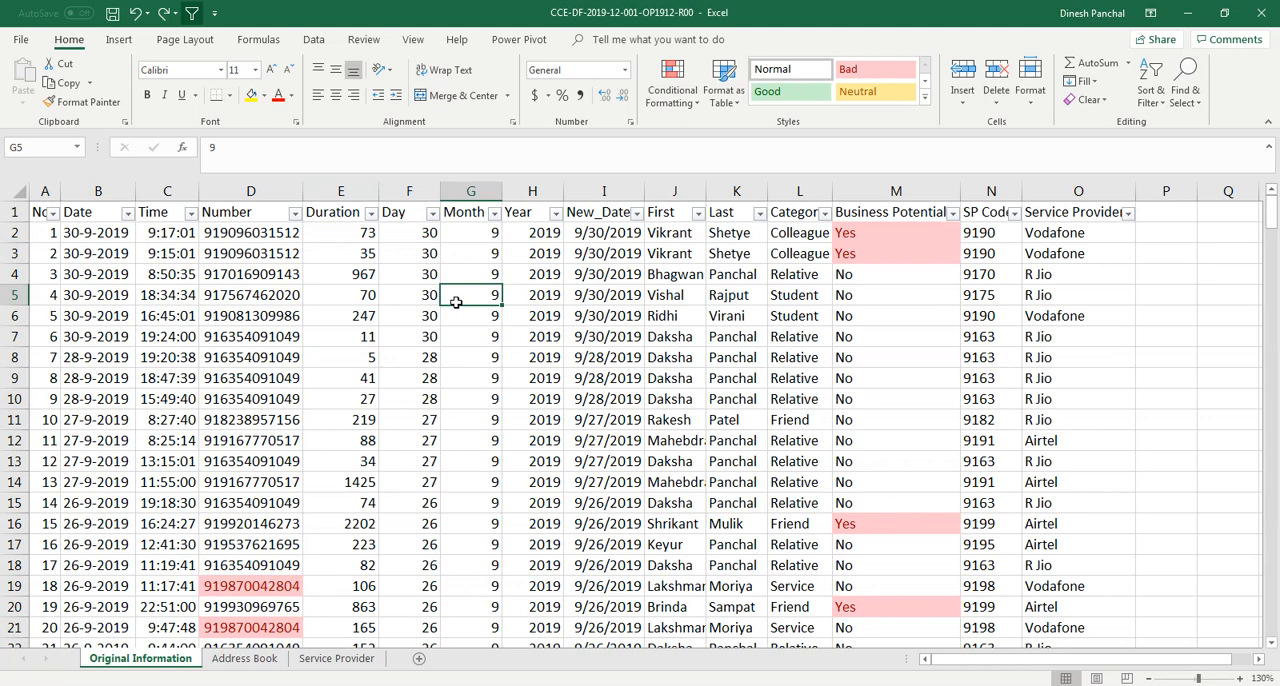
Apply the 5 Quarters icon set to the Duration column, then undo it
left_click(338, 191)
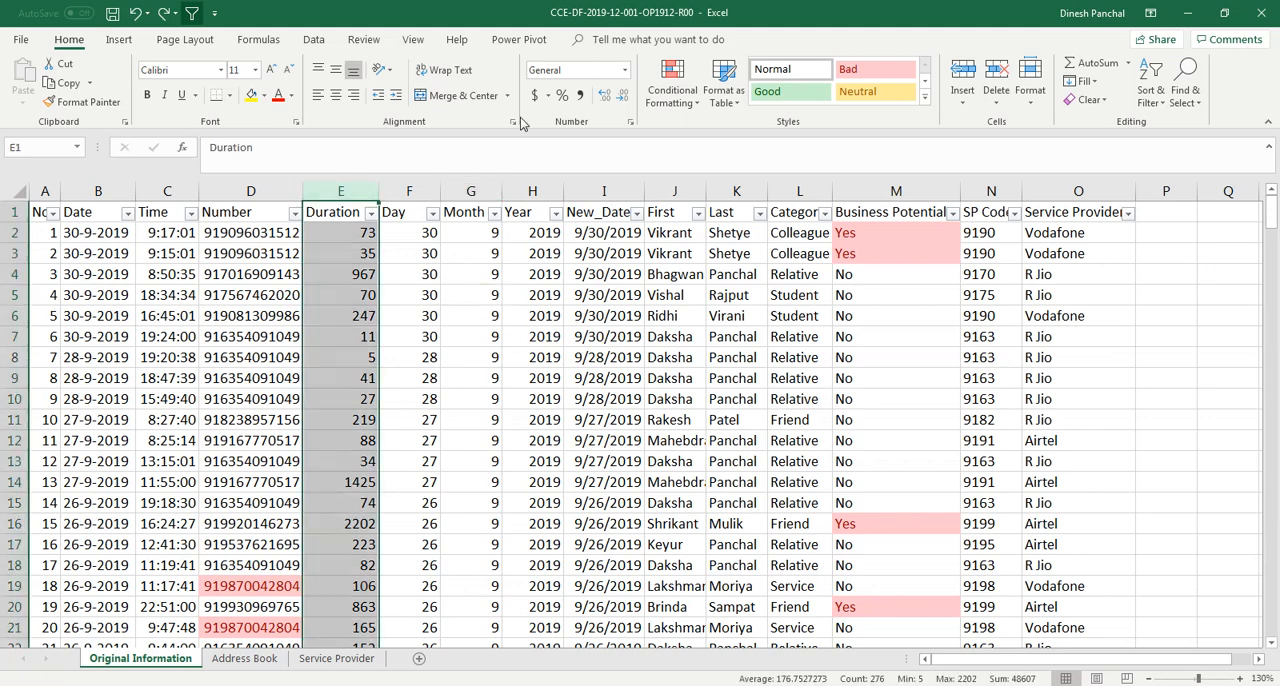
left_click(686, 110)
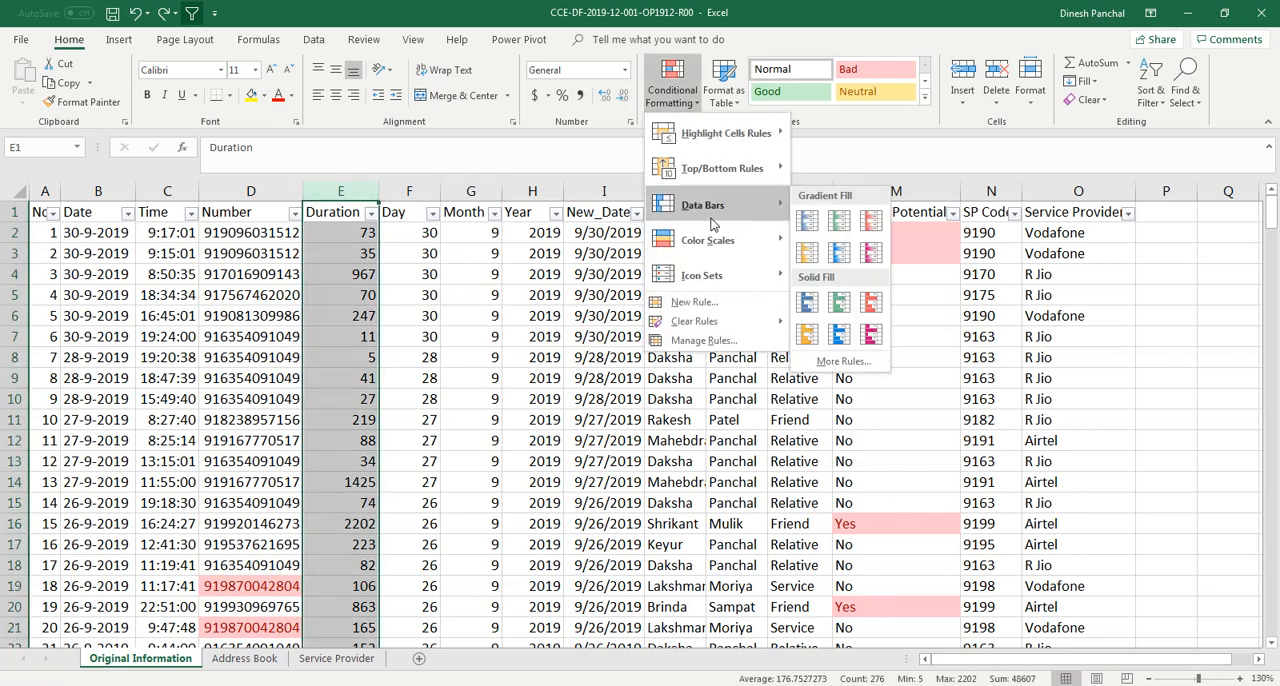
mouse_move(729, 279)
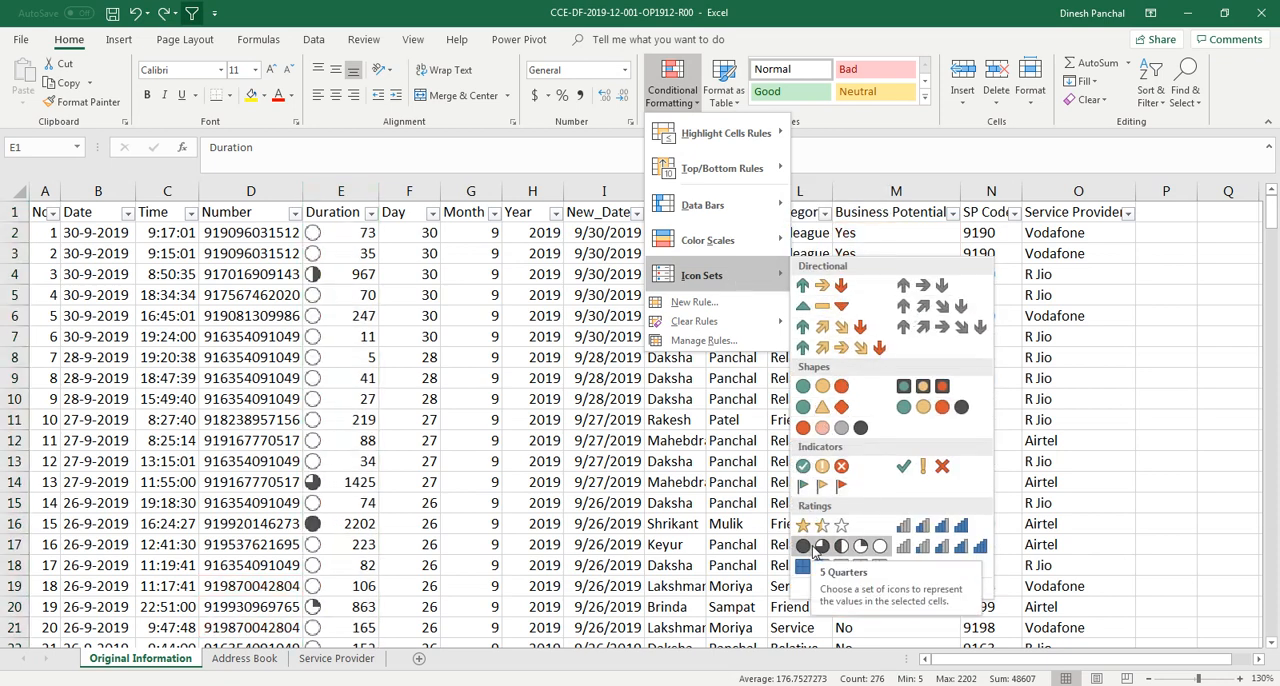
left_click(814, 549)
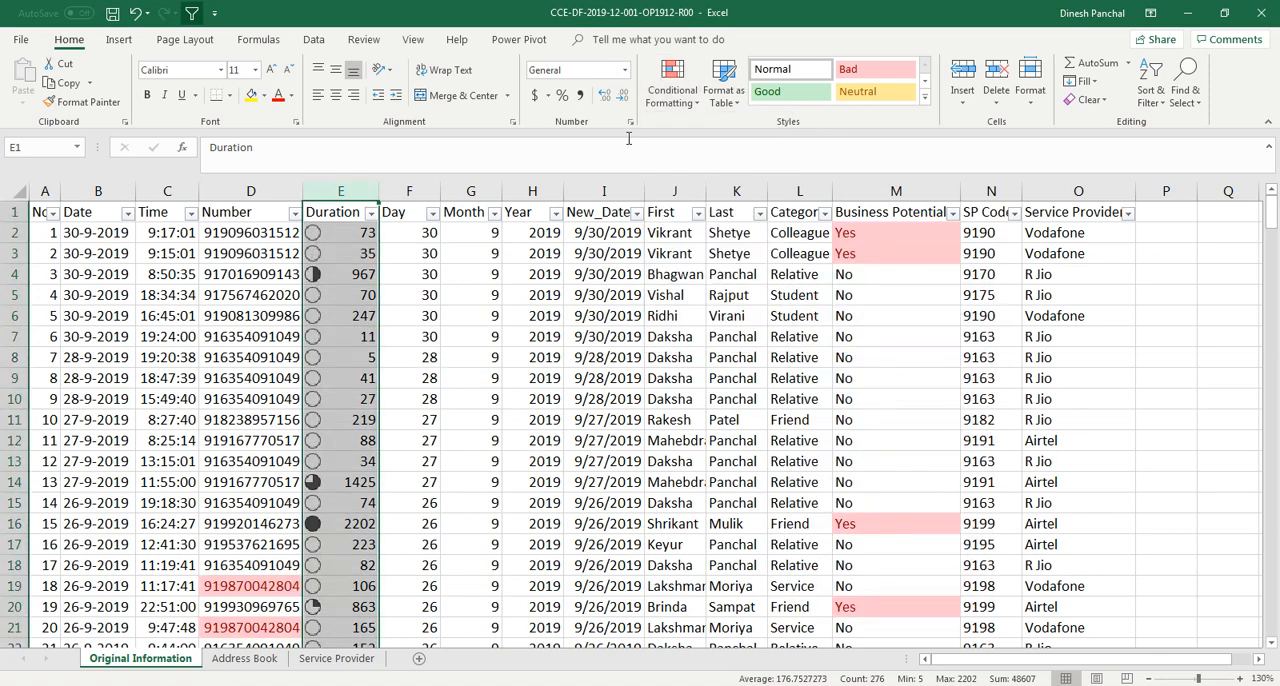
key("ctrl+z")
Apply the 5 Boxes icon set to the Duration column
left_click(672, 85)
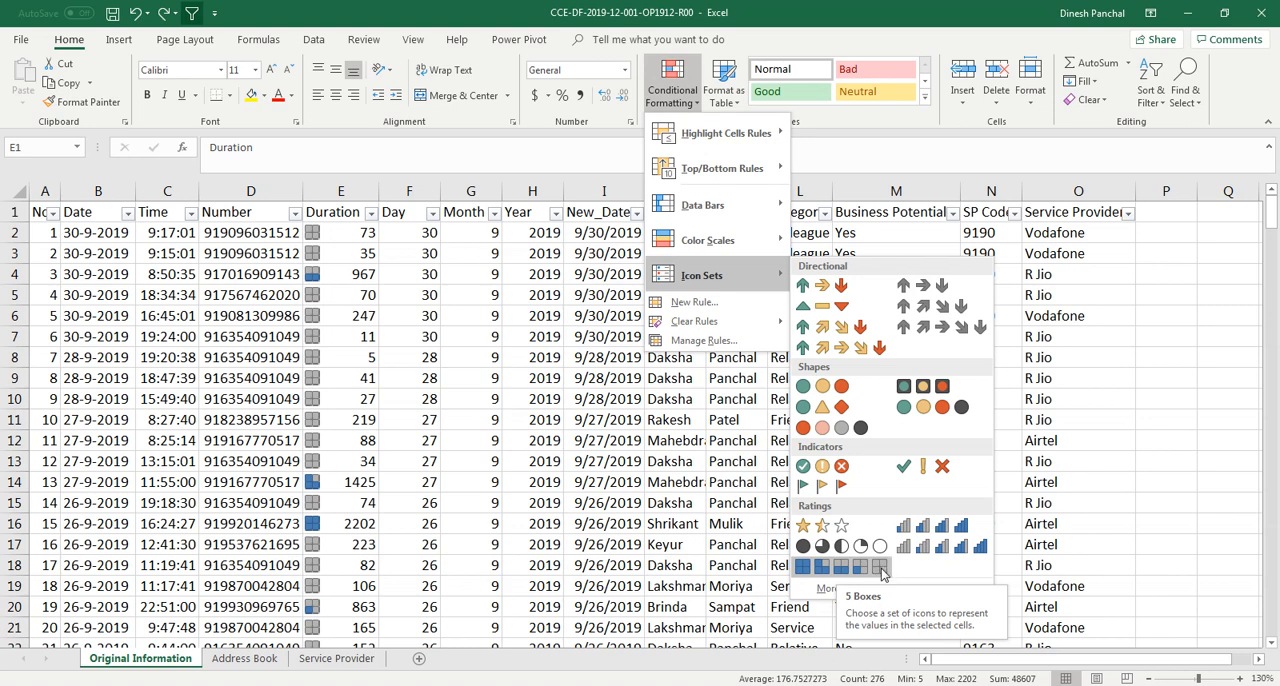
left_click(801, 567)
left_click(334, 400)
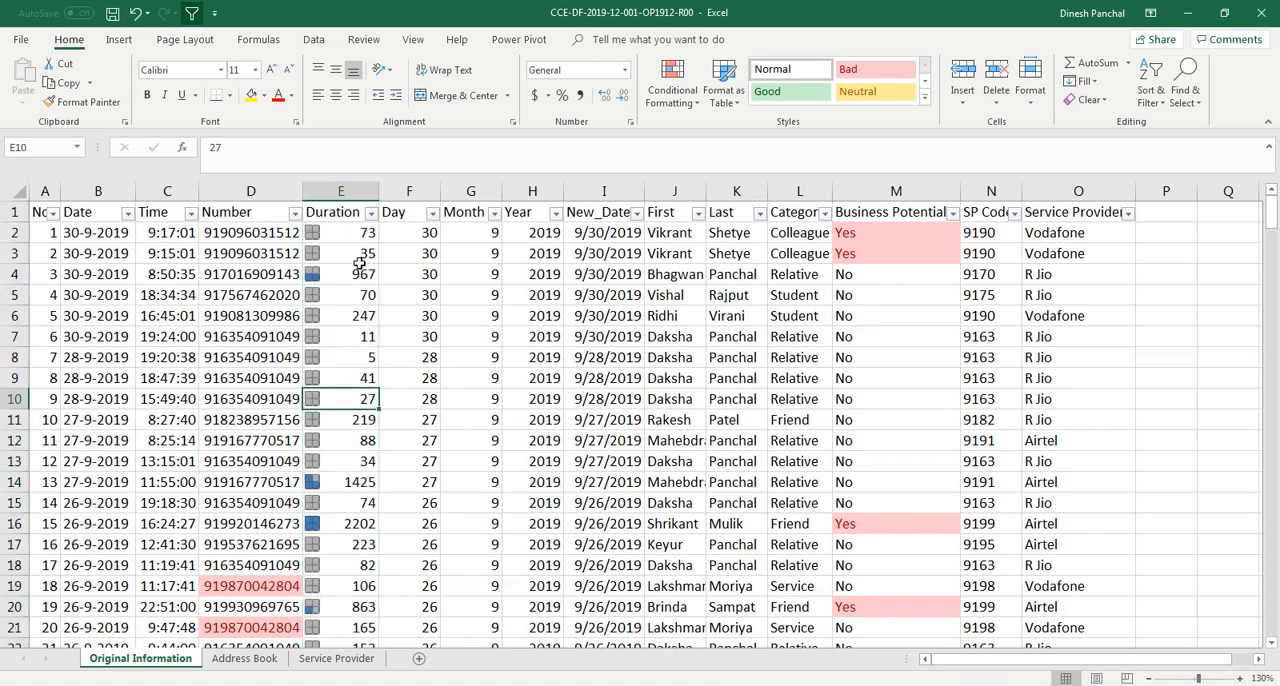
Filter the Duration column by the second icon of the 5 Boxes set
left_click(370, 213)
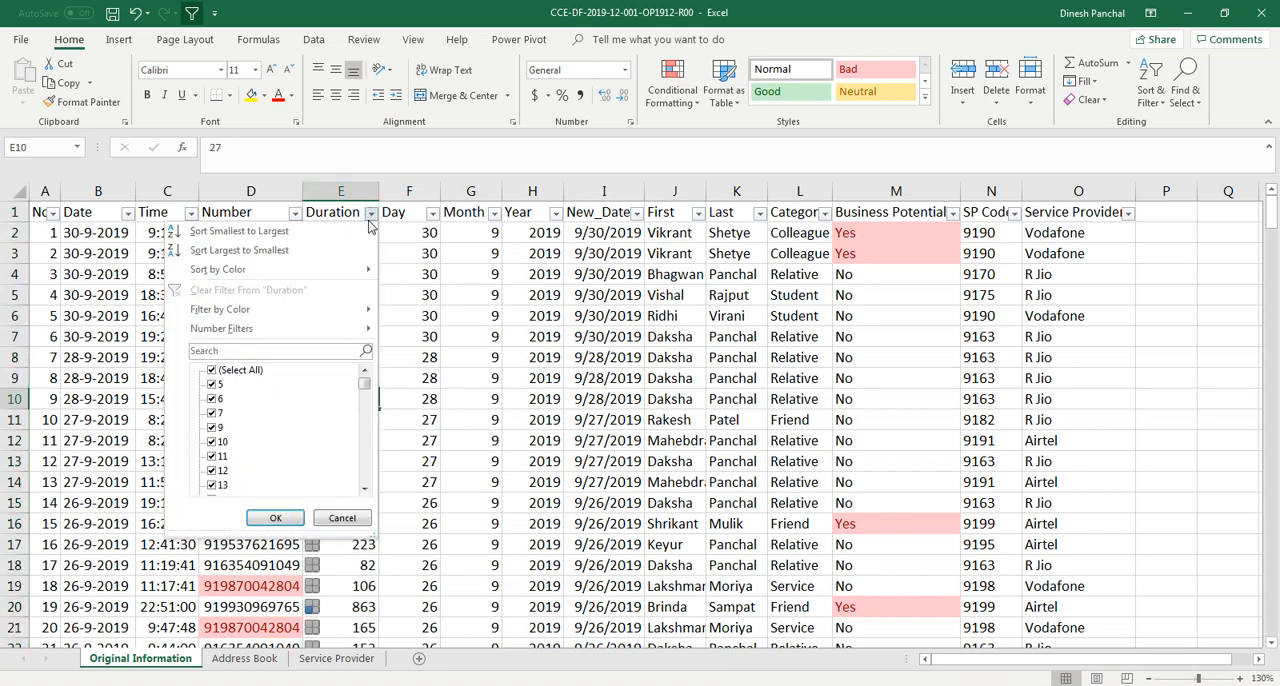
mouse_move(332, 312)
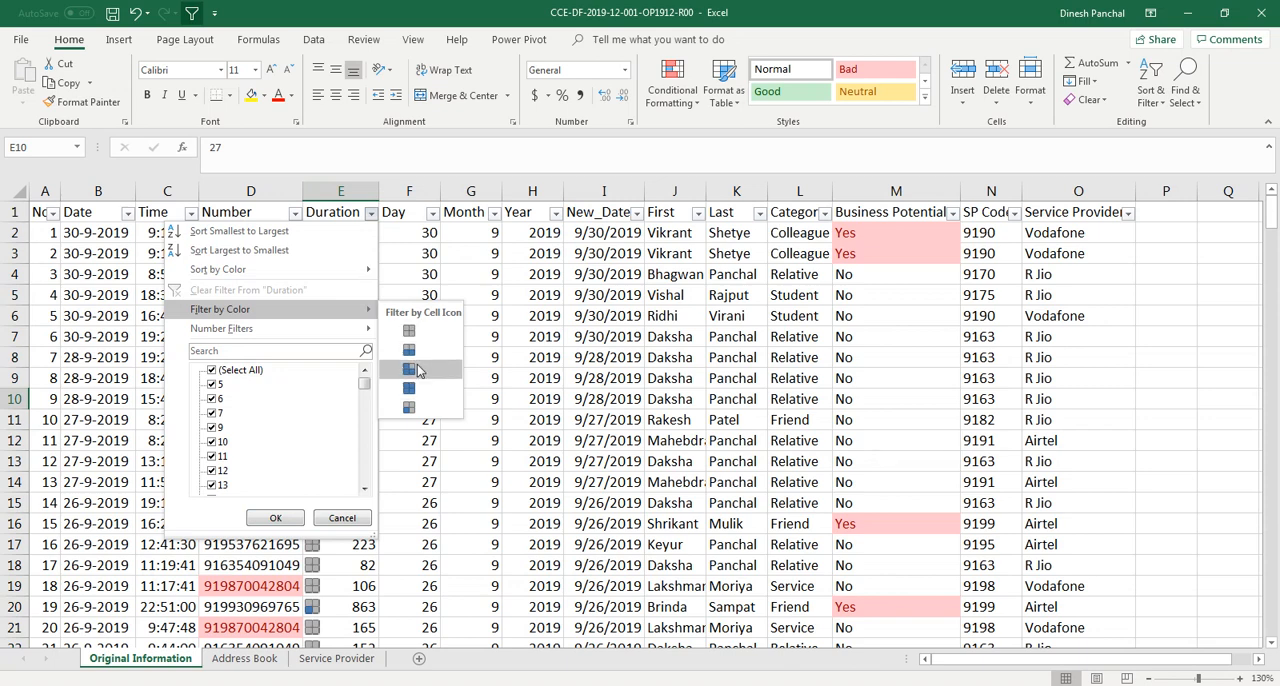
left_click(410, 352)
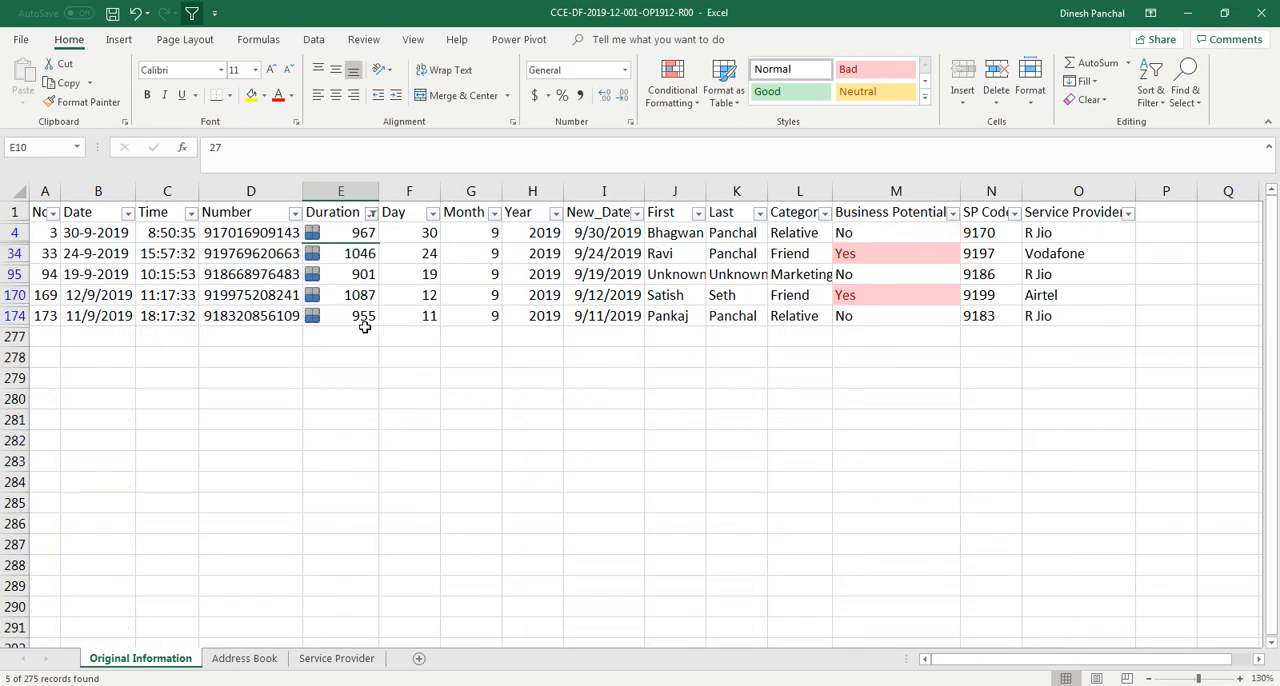
Clear the filter from the Duration column
left_click(371, 213)
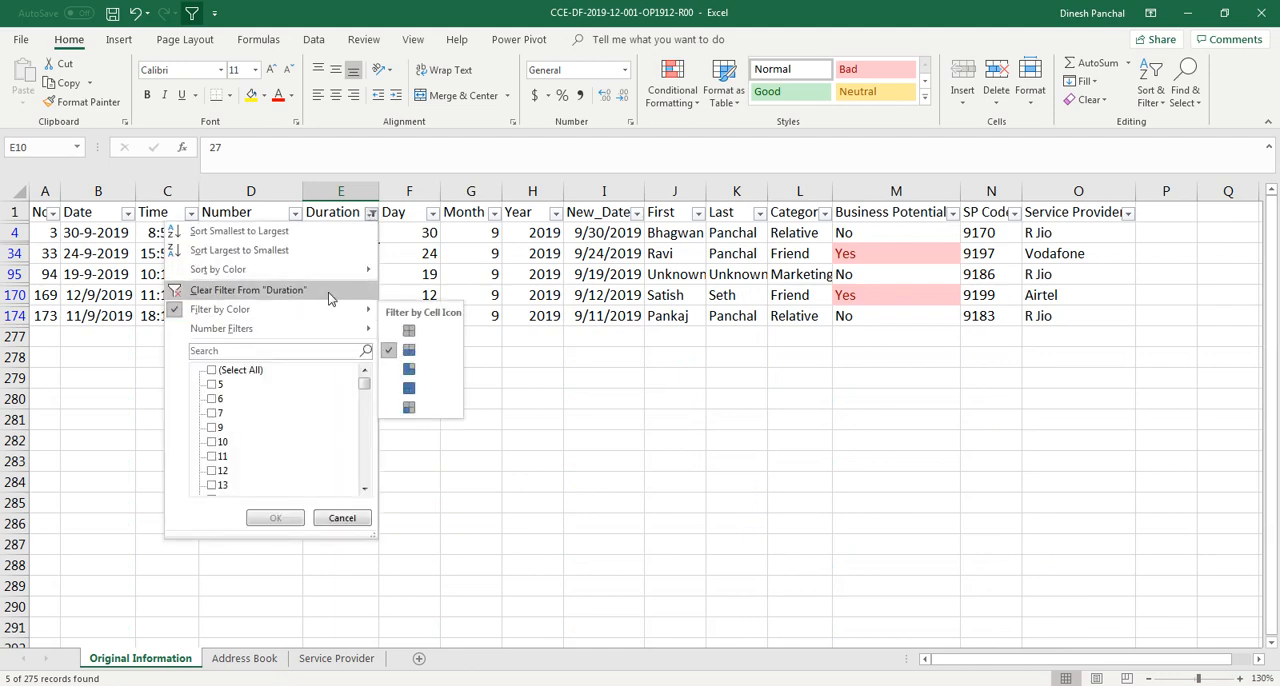
left_click(330, 290)
left_click(370, 213)
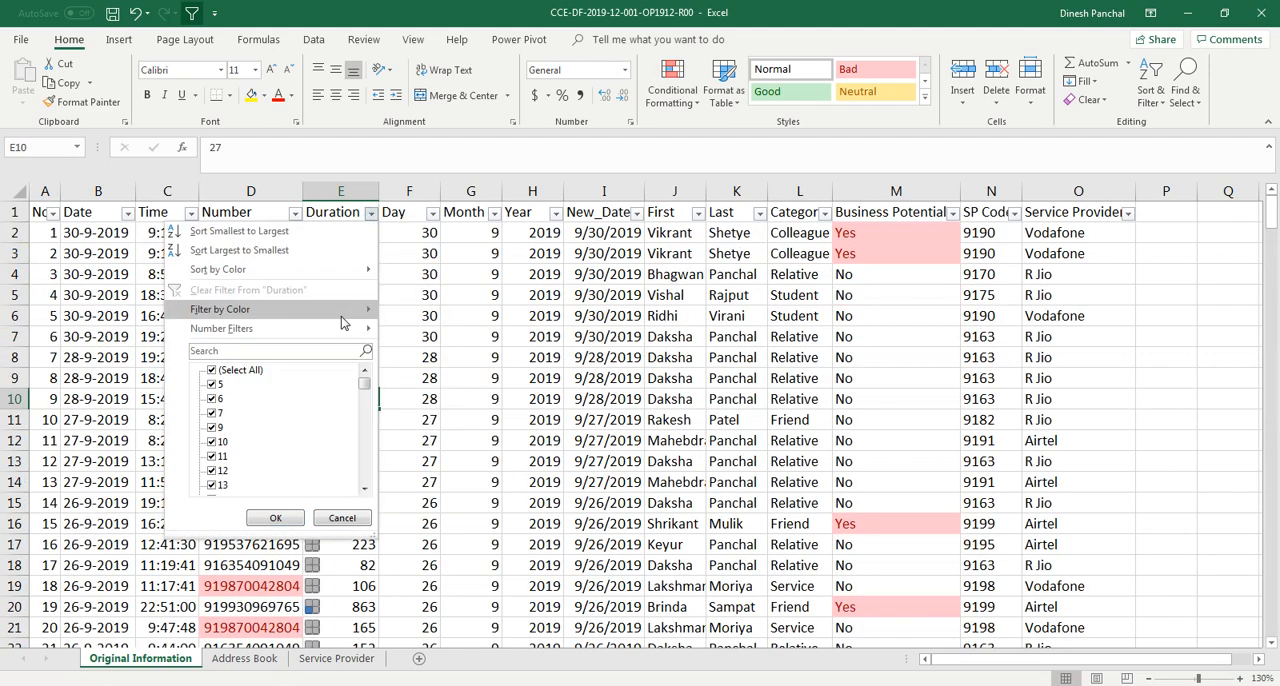
mouse_move(300, 309)
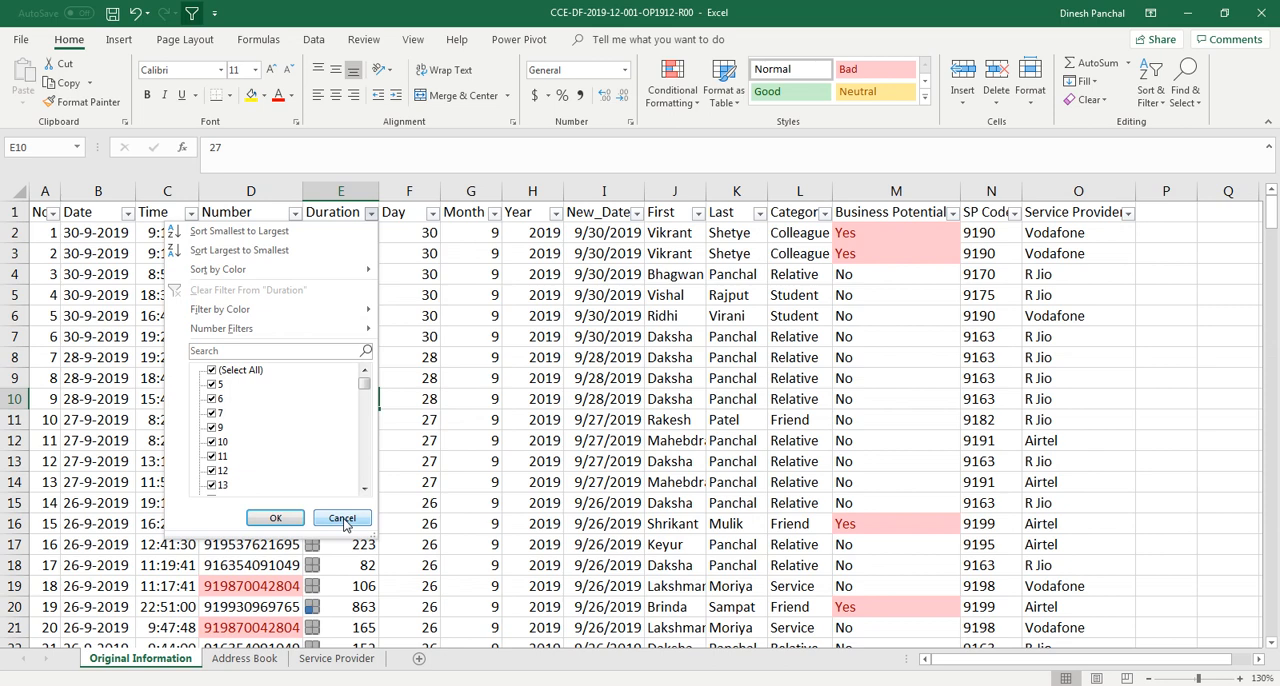
left_click(343, 521)
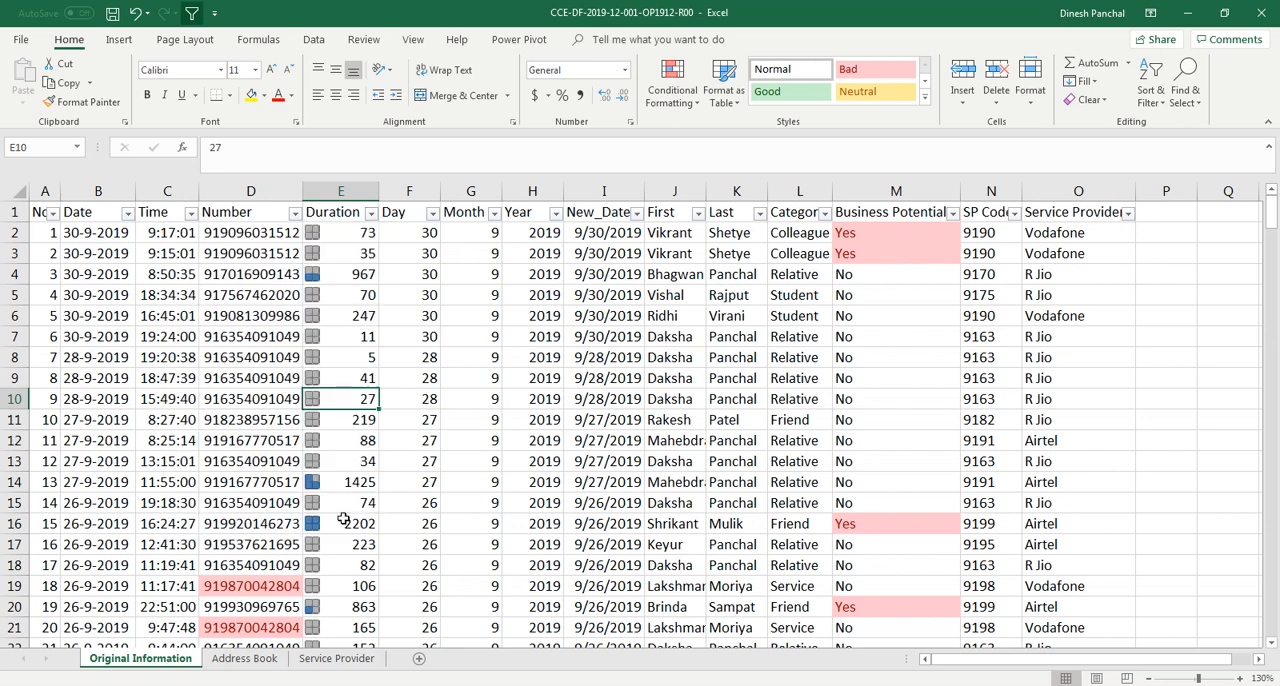
left_click(358, 271)
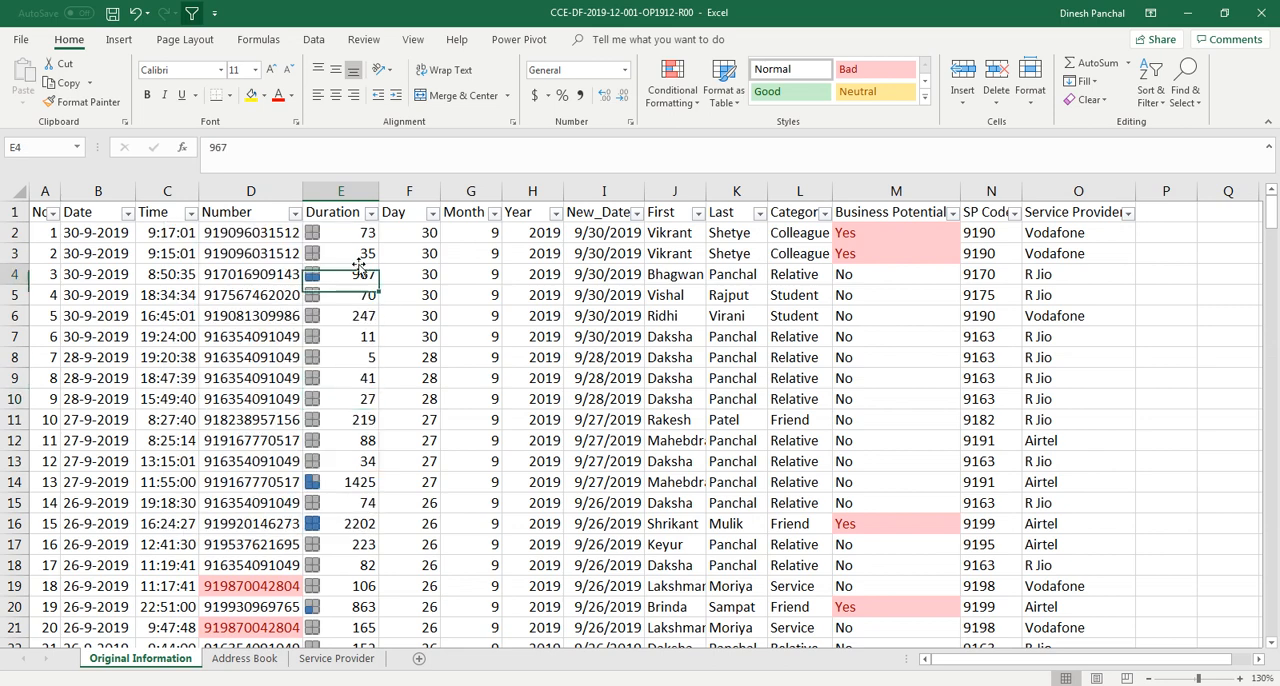
left_click(371, 213)
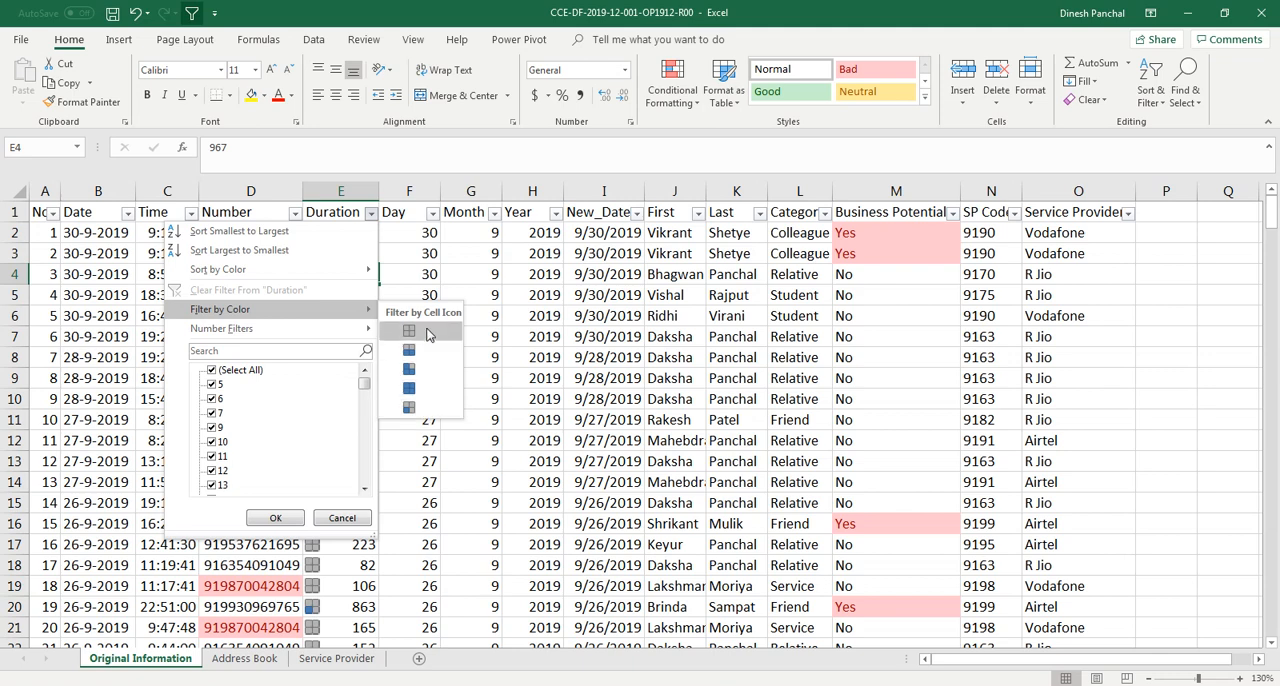
left_click(568, 250)
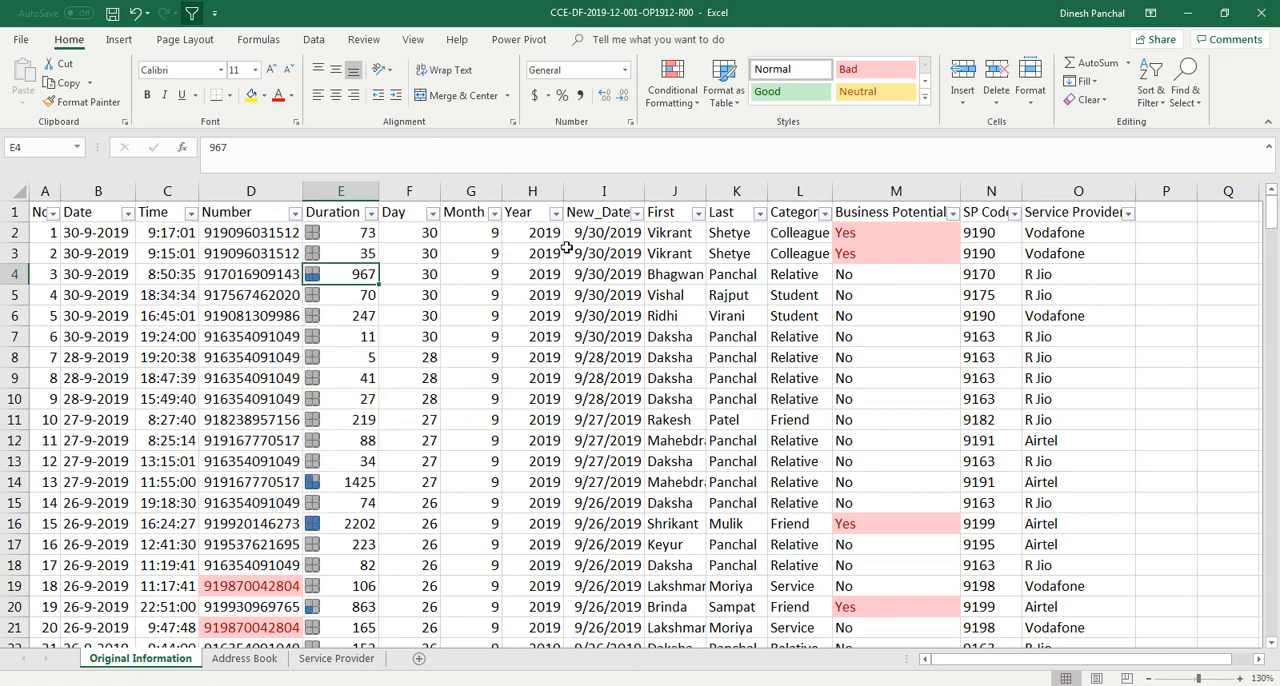
Open the conditional formatting rules manager and show the rules for this worksheet
left_click(699, 105)
left_click(700, 341)
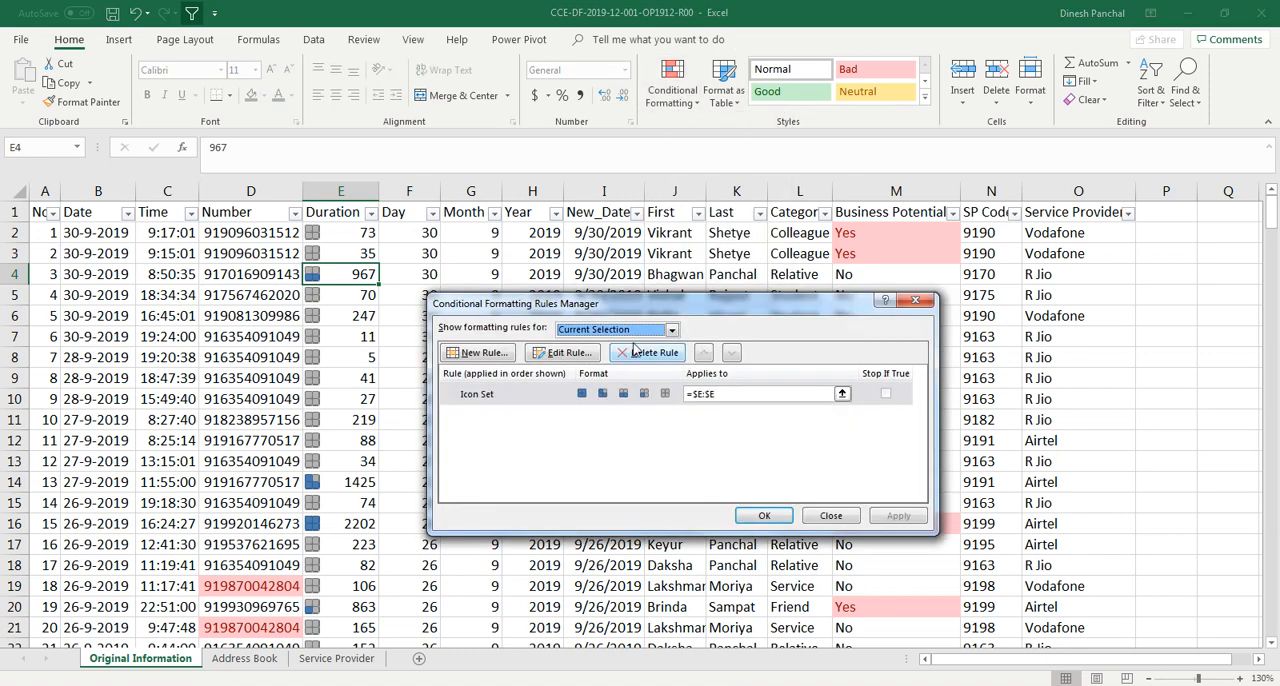
left_click(665, 330)
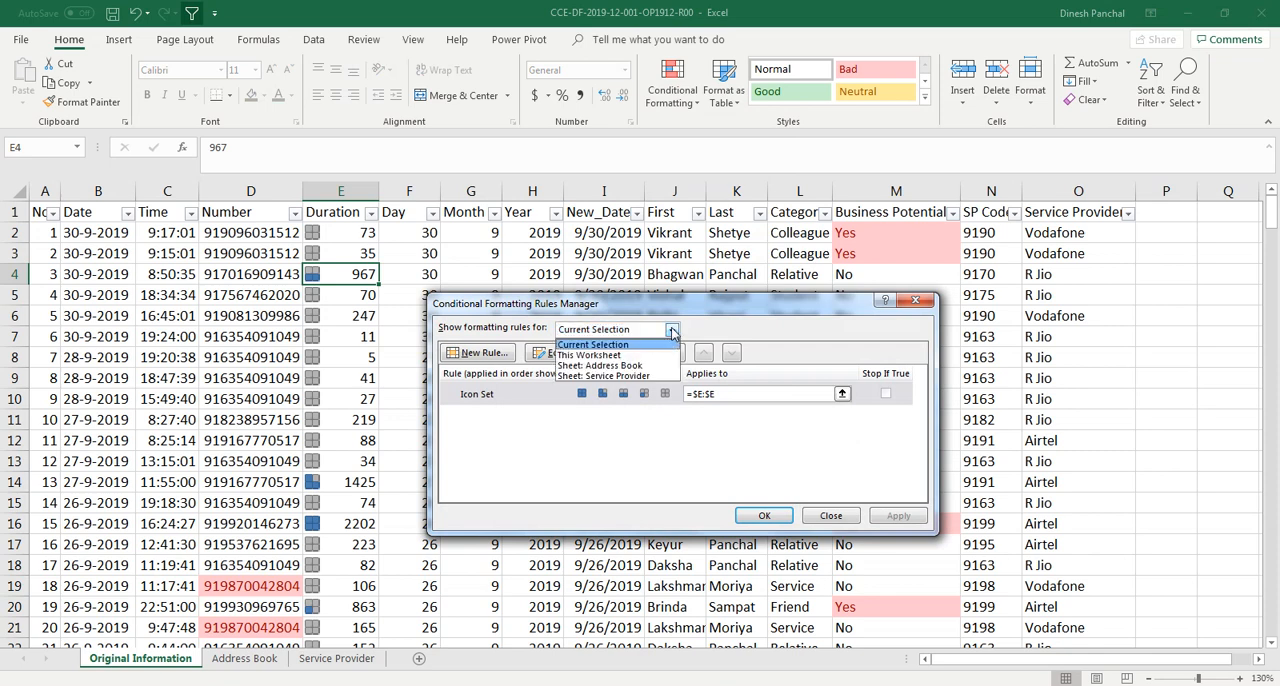
left_click(606, 358)
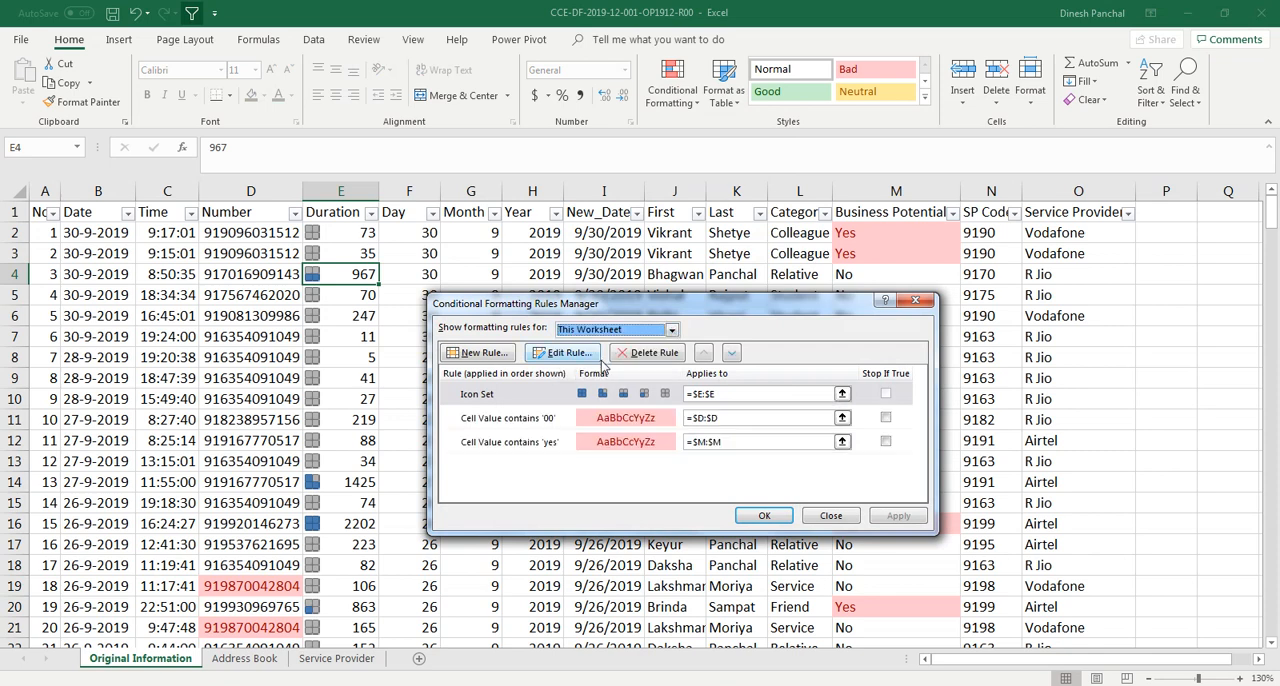
Open the Duration column's icon set rule for editing, review its value type options, and close the dialogs
left_click(531, 397)
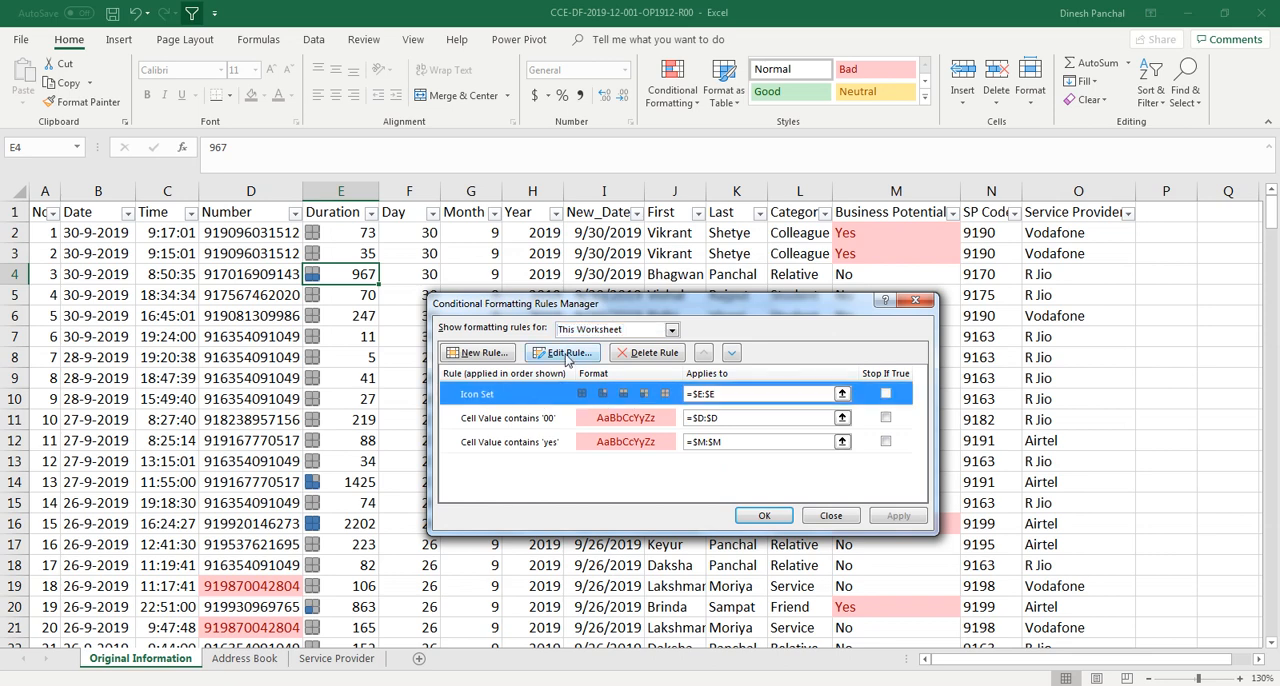
left_click(567, 356)
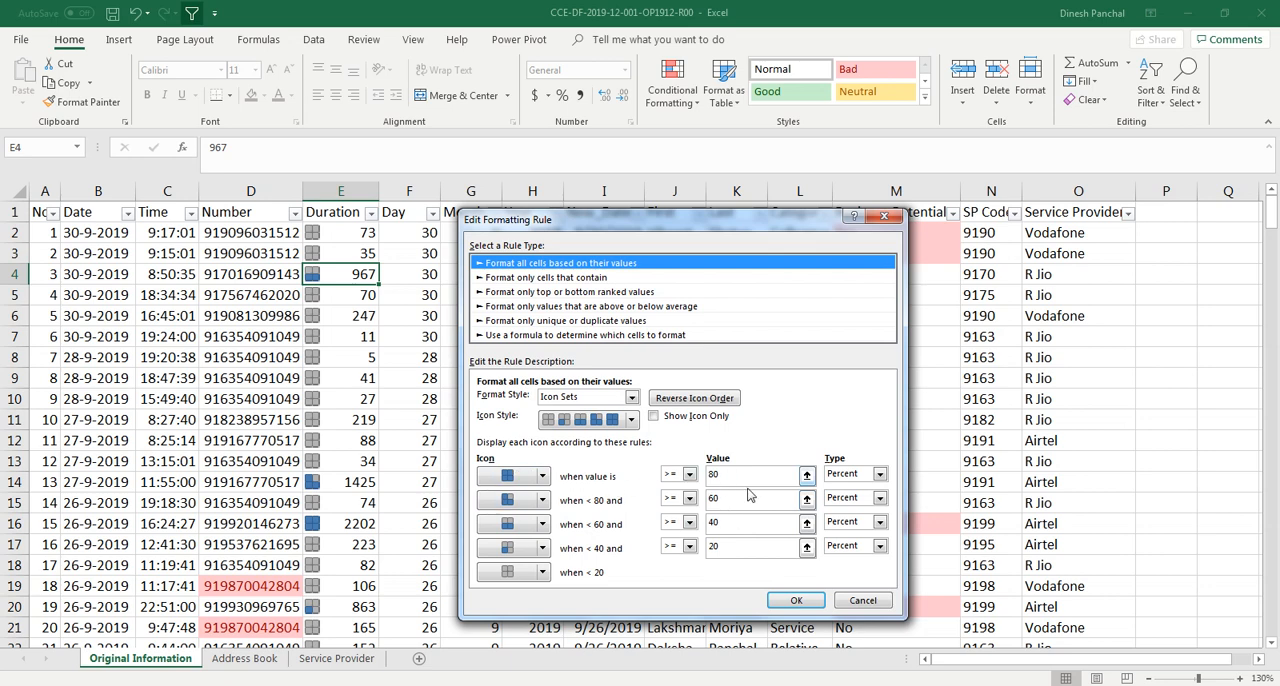
left_click(879, 474)
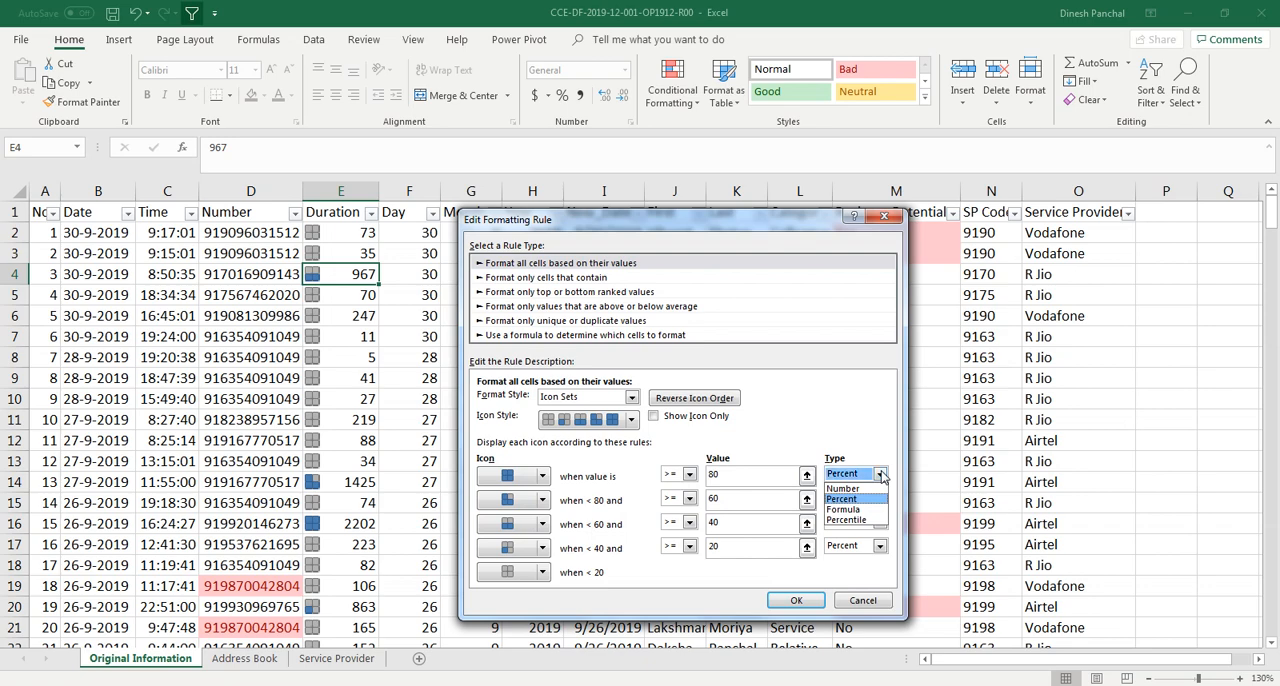
left_click(842, 498)
left_click(792, 602)
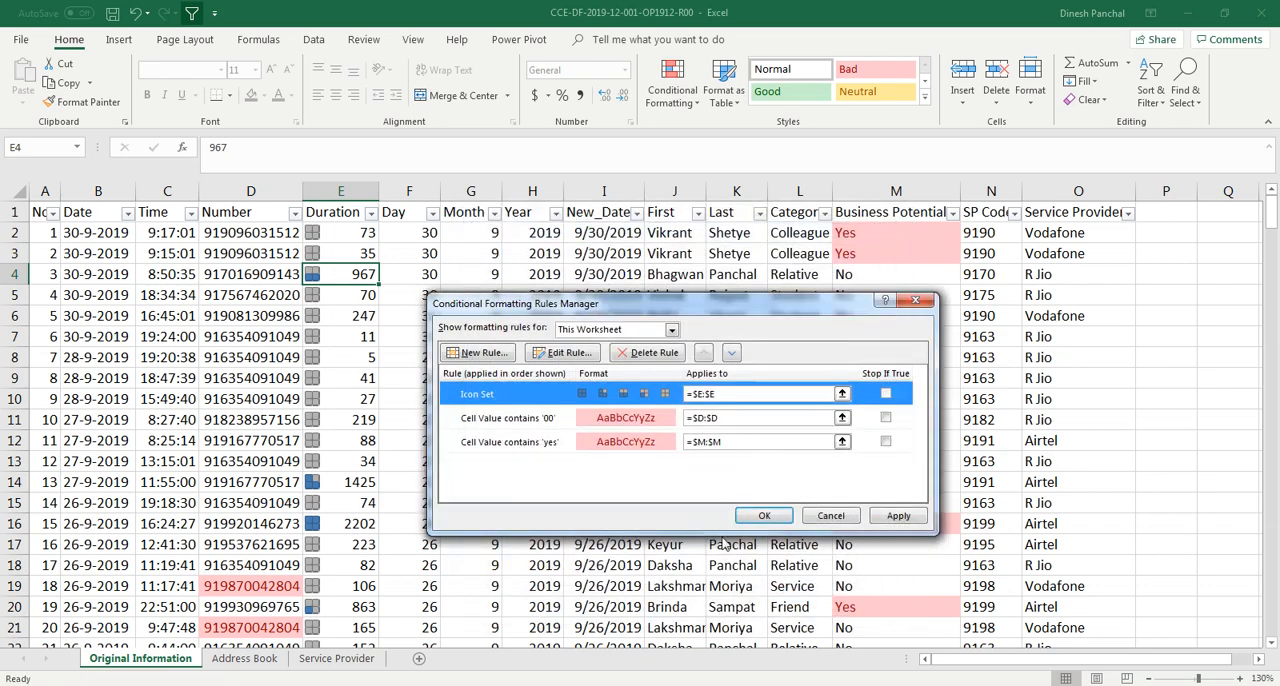
left_click(840, 515)
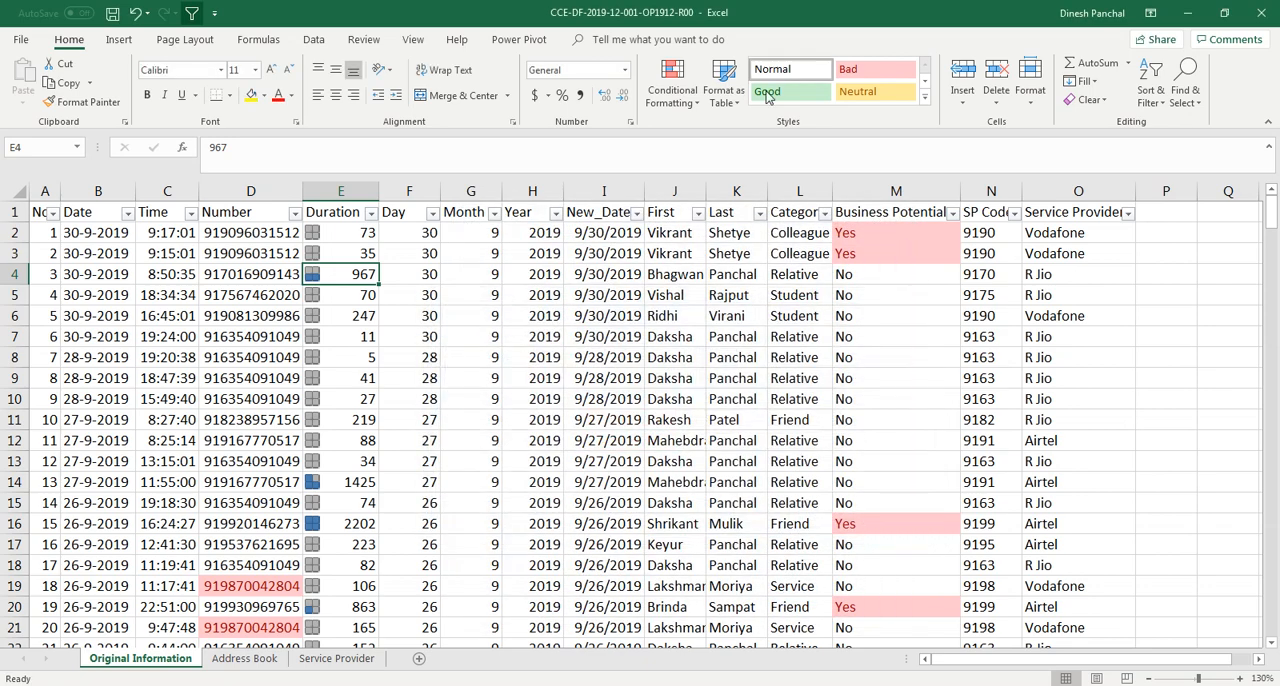
Clear all conditional formatting rules from the entire sheet
left_click(672, 88)
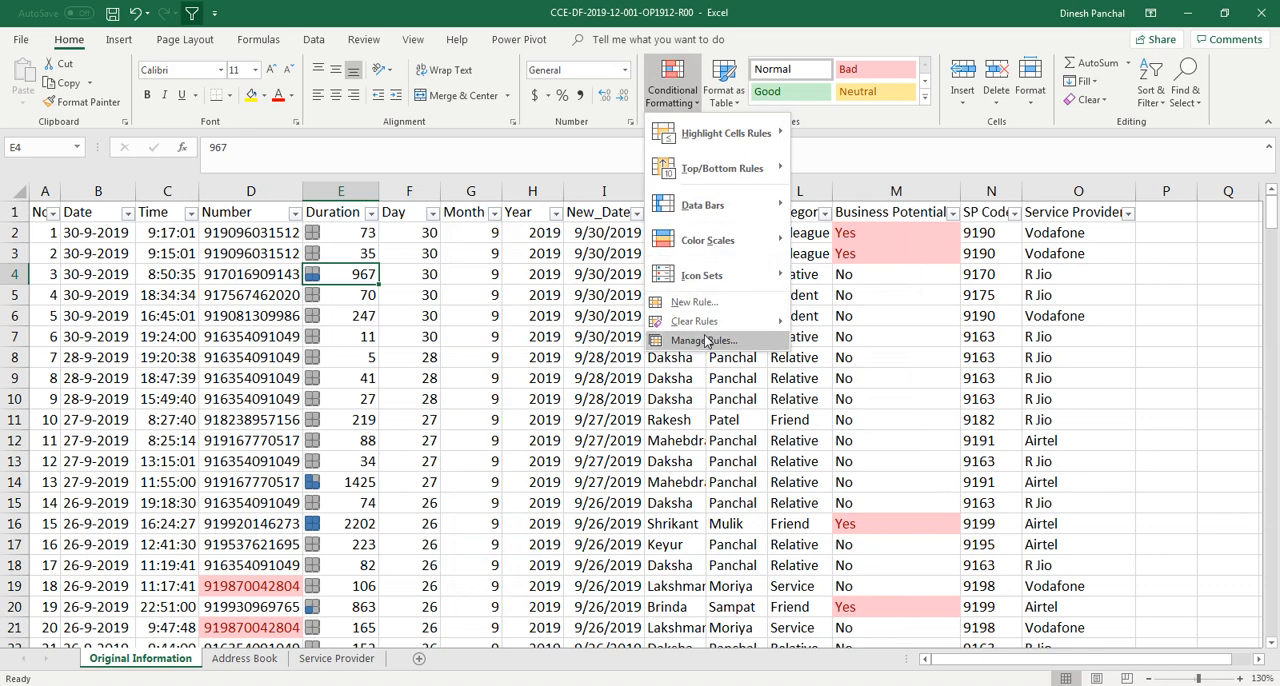
mouse_move(705, 322)
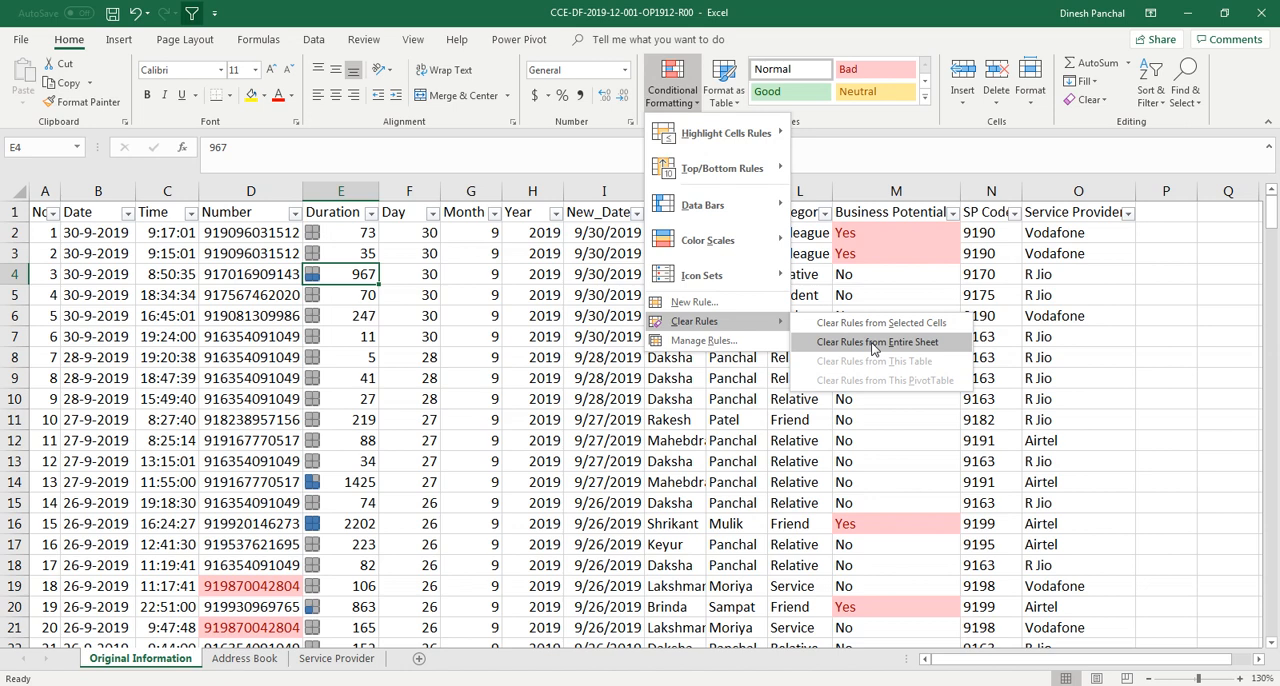
left_click(874, 345)
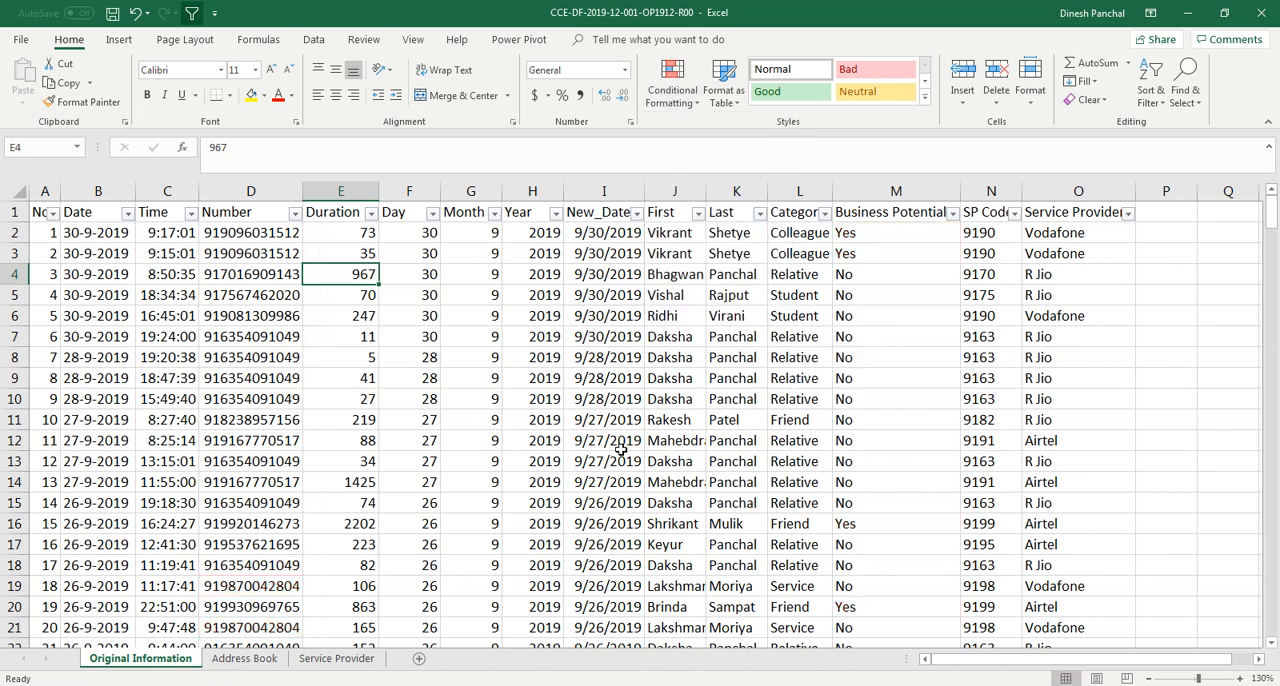